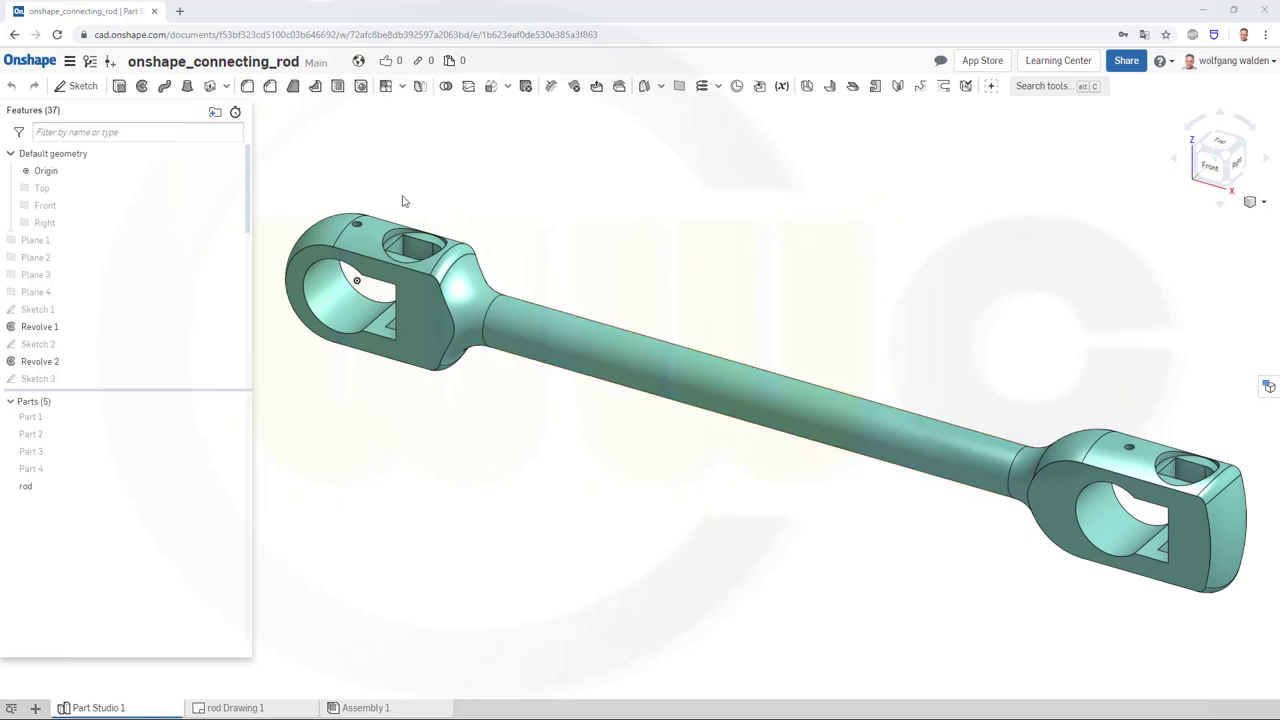
Step: Open the existing rod drawing and pan around its sheet to check the border
{"action": "left_click", "coordinate": [240, 708]}
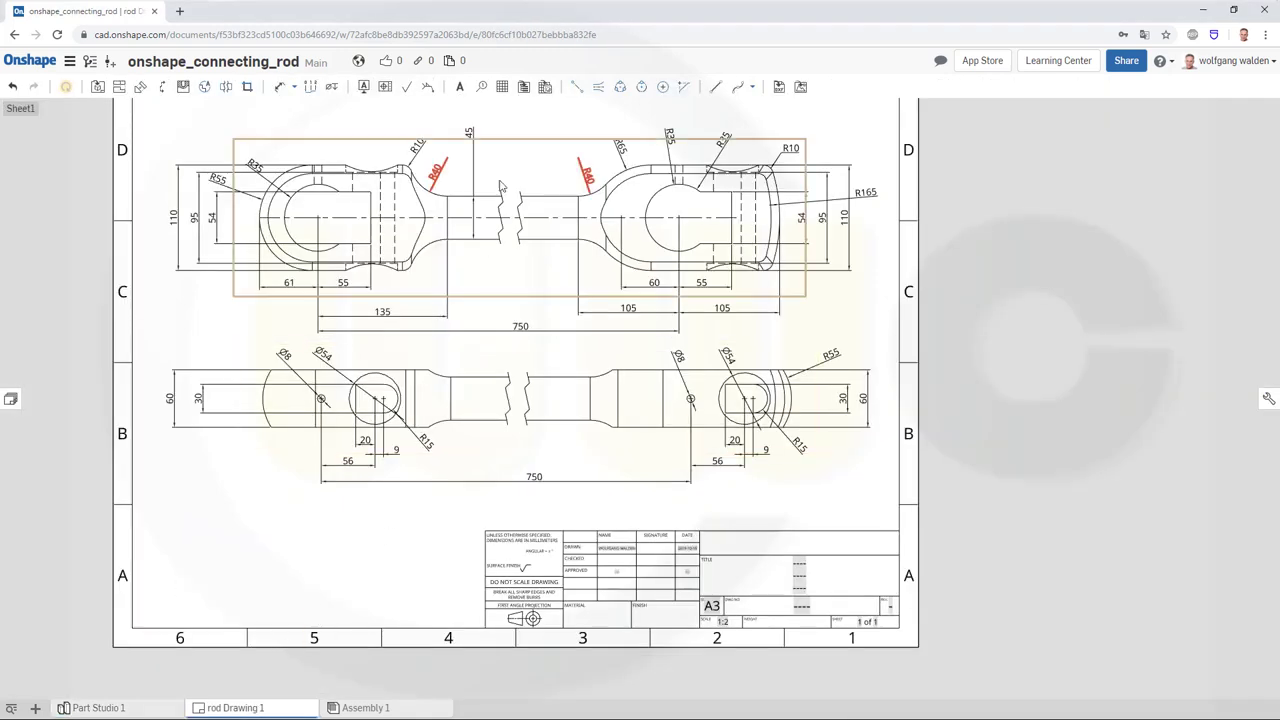
{"action": "scroll", "coordinate": [503, 122], "scroll_direction": "up", "scroll_amount": 1}
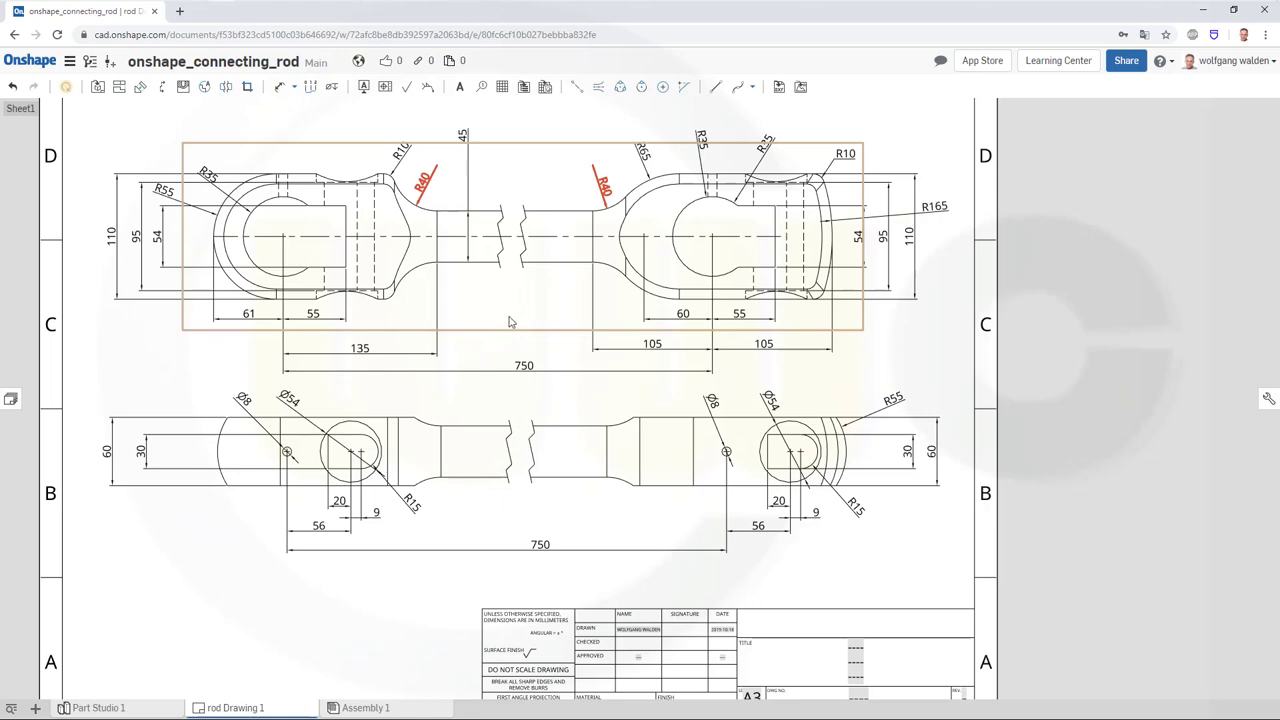
{"action": "mouse_move", "coordinate": [510, 322]}
{"action": "middle_mouse_down"}
{"action": "mouse_move", "coordinate": [663, 349]}
{"action": "mouse_move", "coordinate": [672, 382]}
{"action": "middle_mouse_up"}
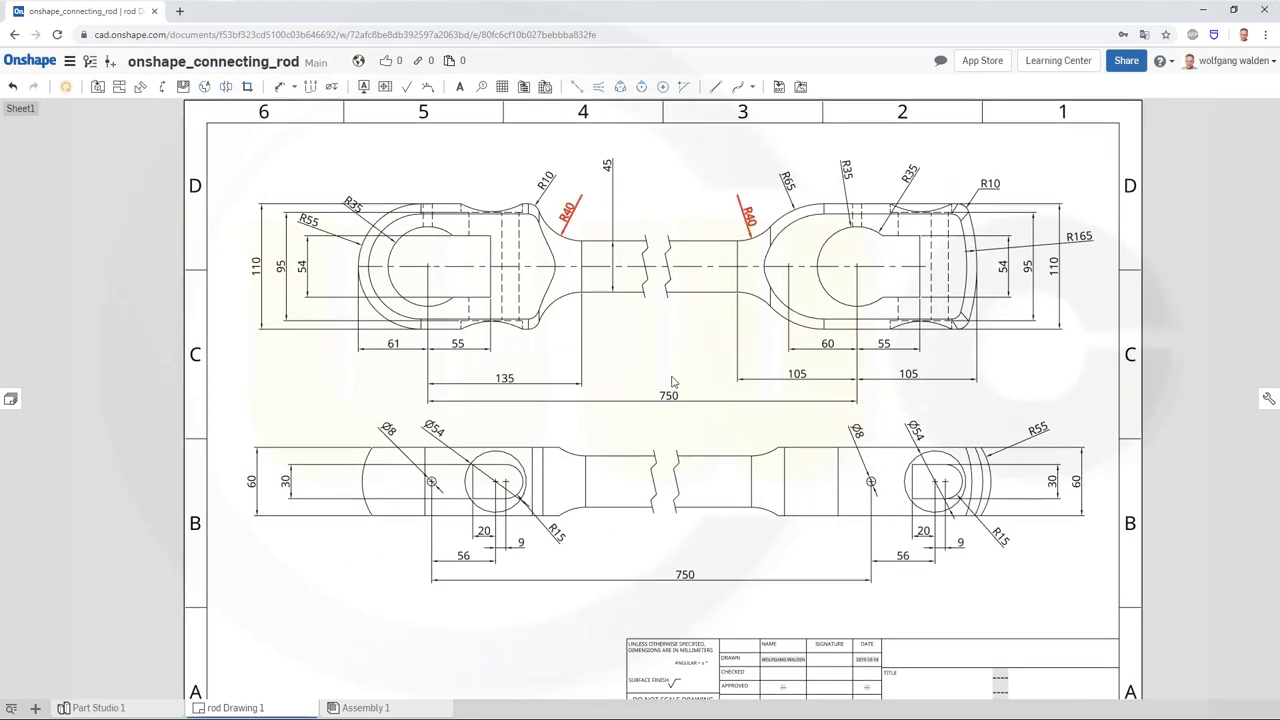
{"action": "scroll", "coordinate": [672, 382], "scroll_direction": "up", "scroll_amount": 1}
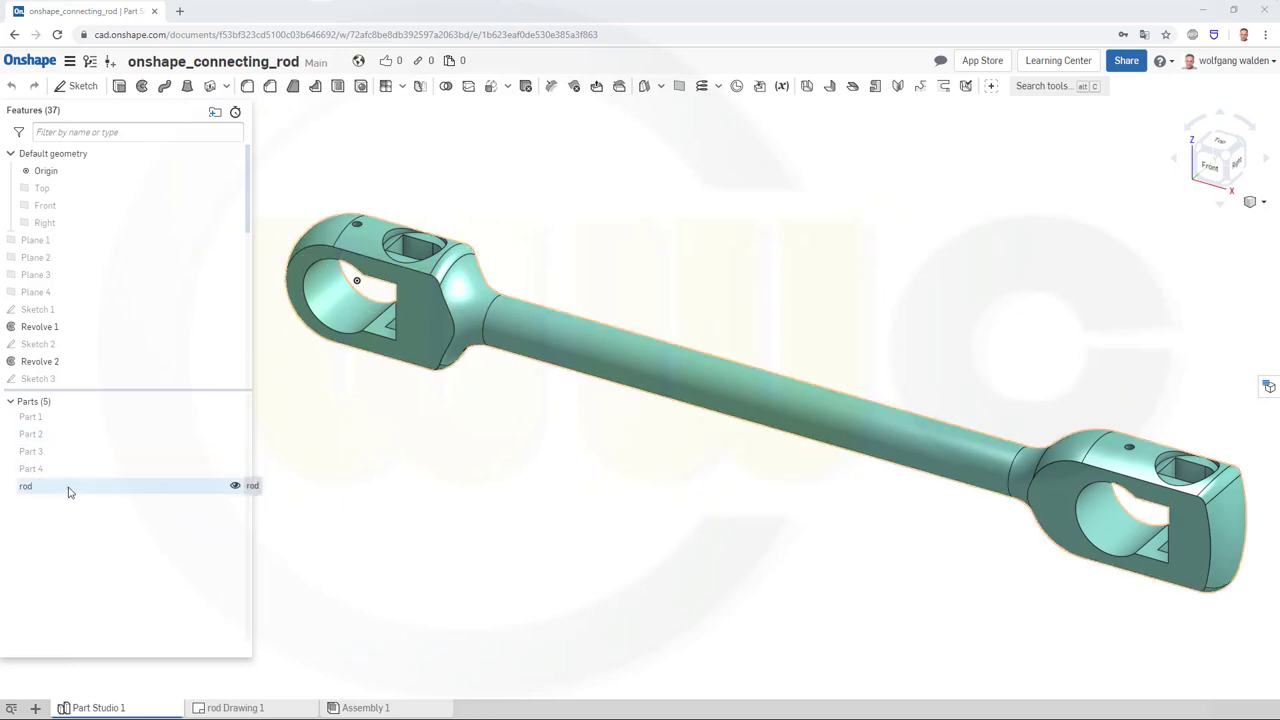
Step: Create a new drawing of the rod from the ISO_A3 template with no views
{"action": "right_click", "coordinate": [69, 491]}
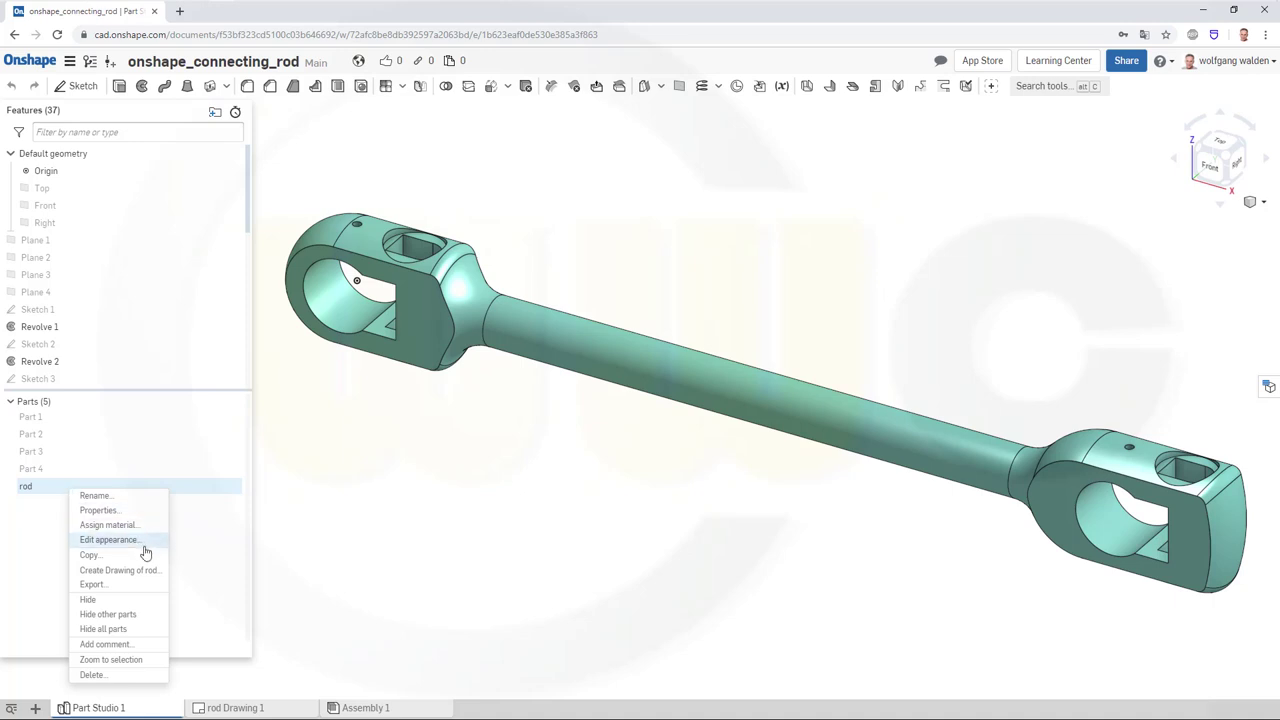
{"action": "left_click", "coordinate": [137, 572]}
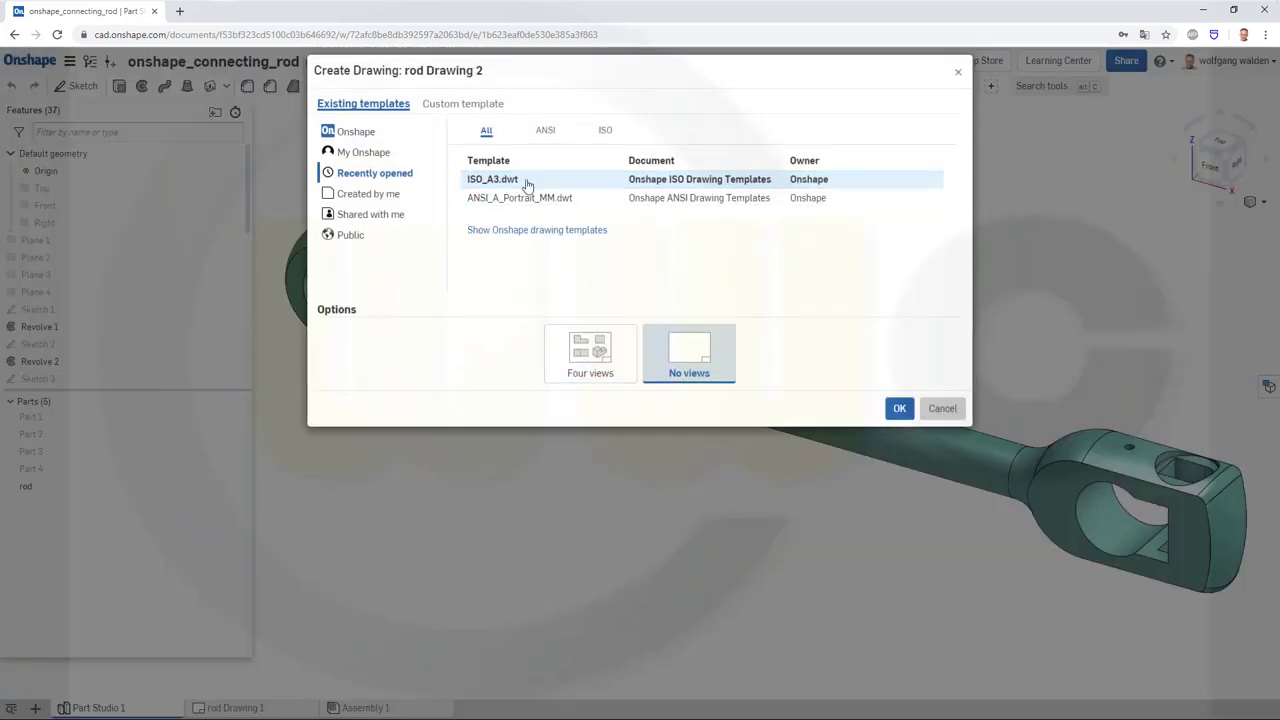
{"action": "left_click", "coordinate": [549, 189]}
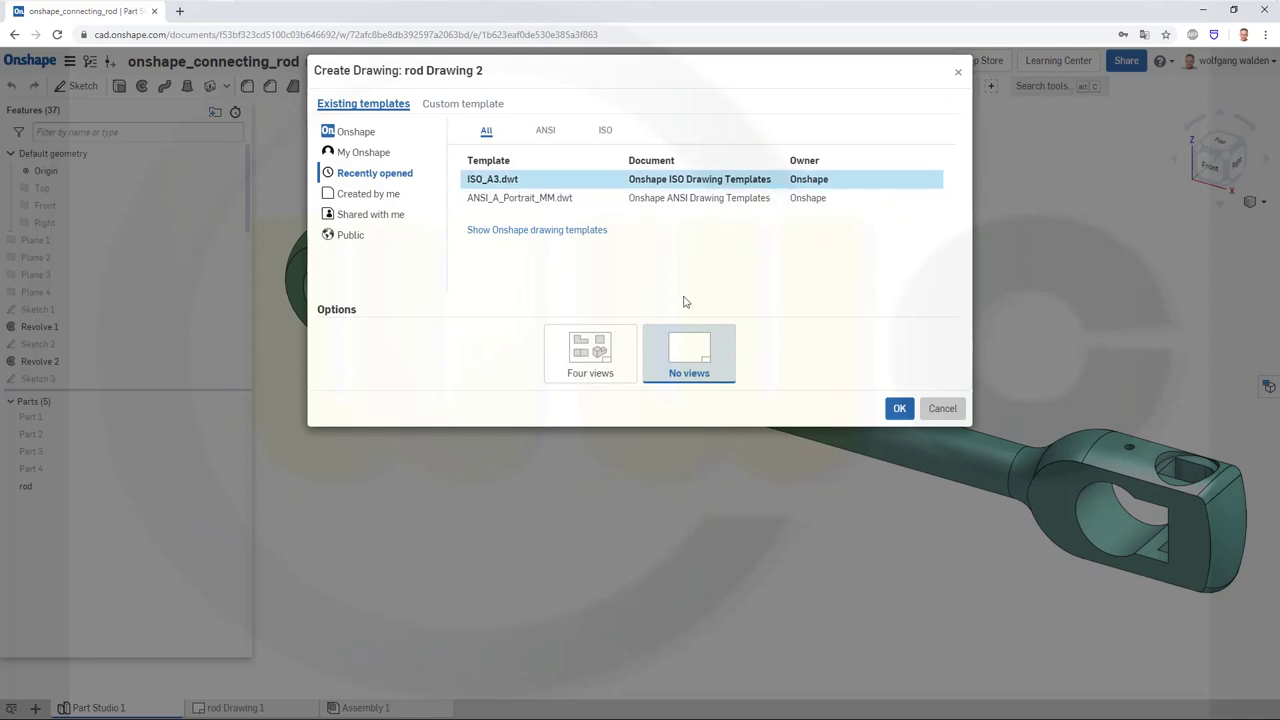
{"action": "left_click", "coordinate": [679, 358]}
{"action": "left_click", "coordinate": [899, 412]}
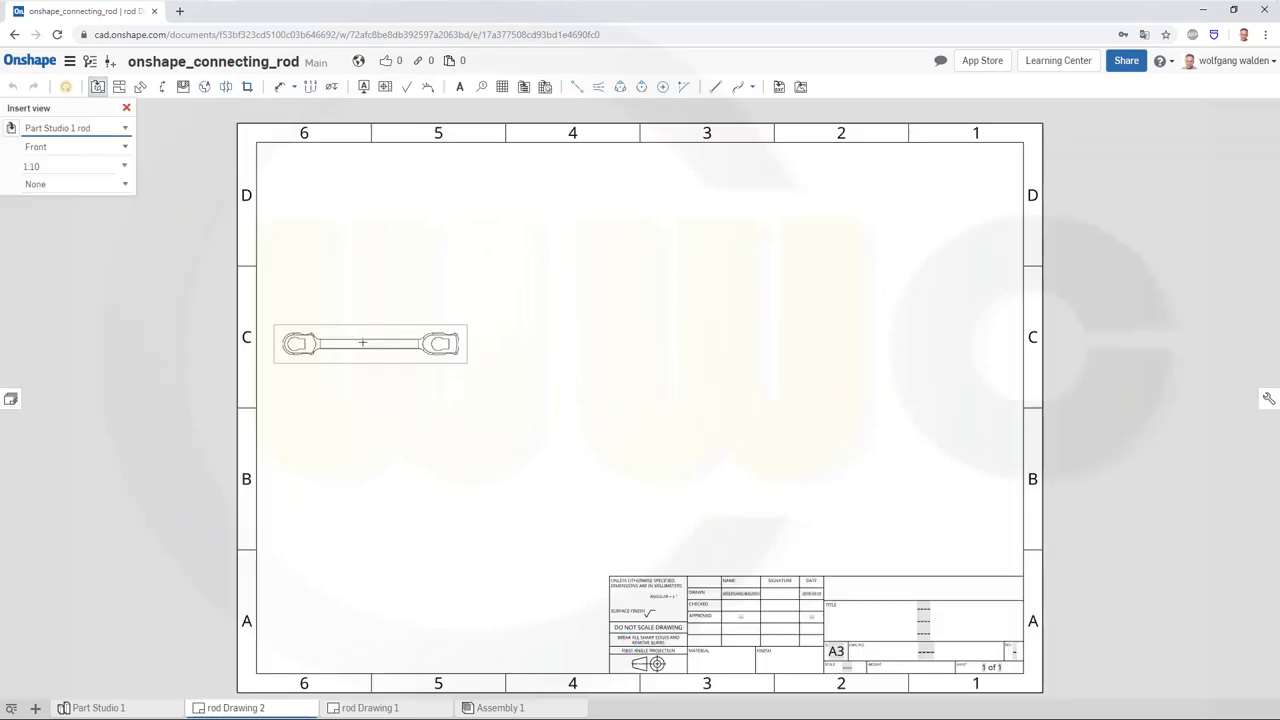
Step: Insert the rod's front view at 1:2 near the sheet top and a projected view below
{"action": "left_click", "coordinate": [125, 167]}
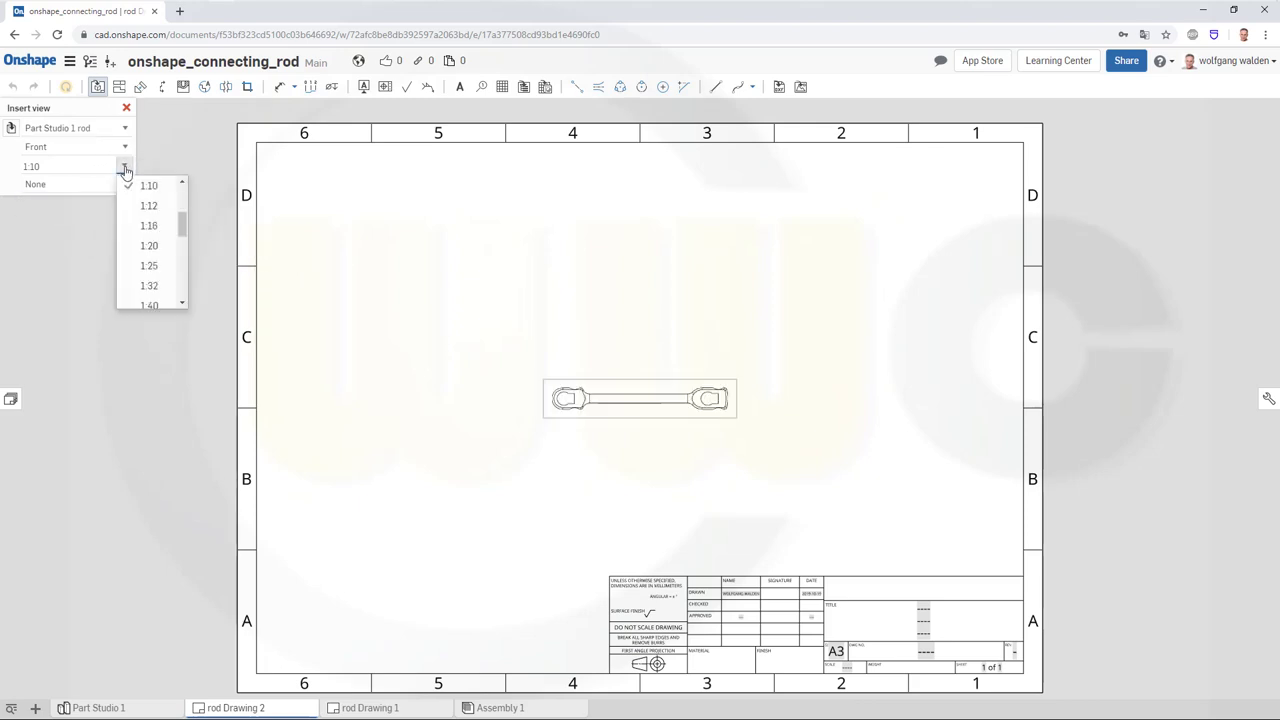
{"action": "left_click_drag", "start_coordinate": [183, 224], "coordinate": [182, 195]}
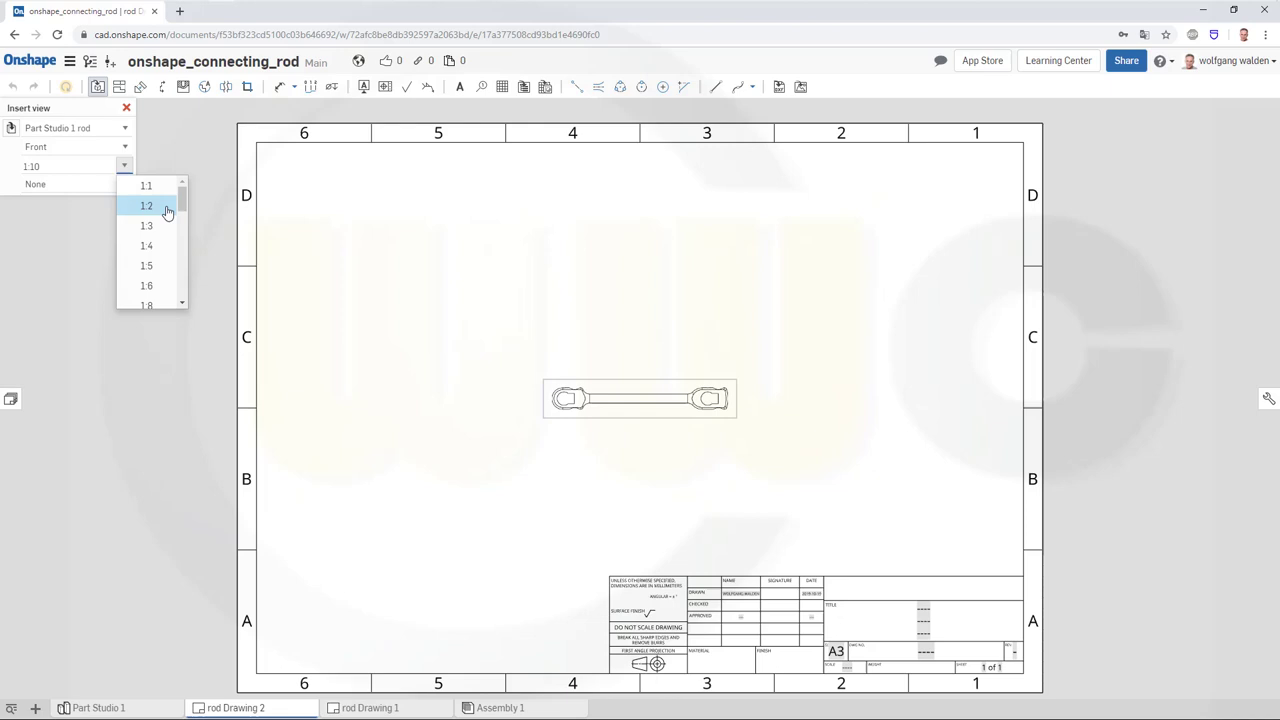
{"action": "left_click", "coordinate": [147, 206]}
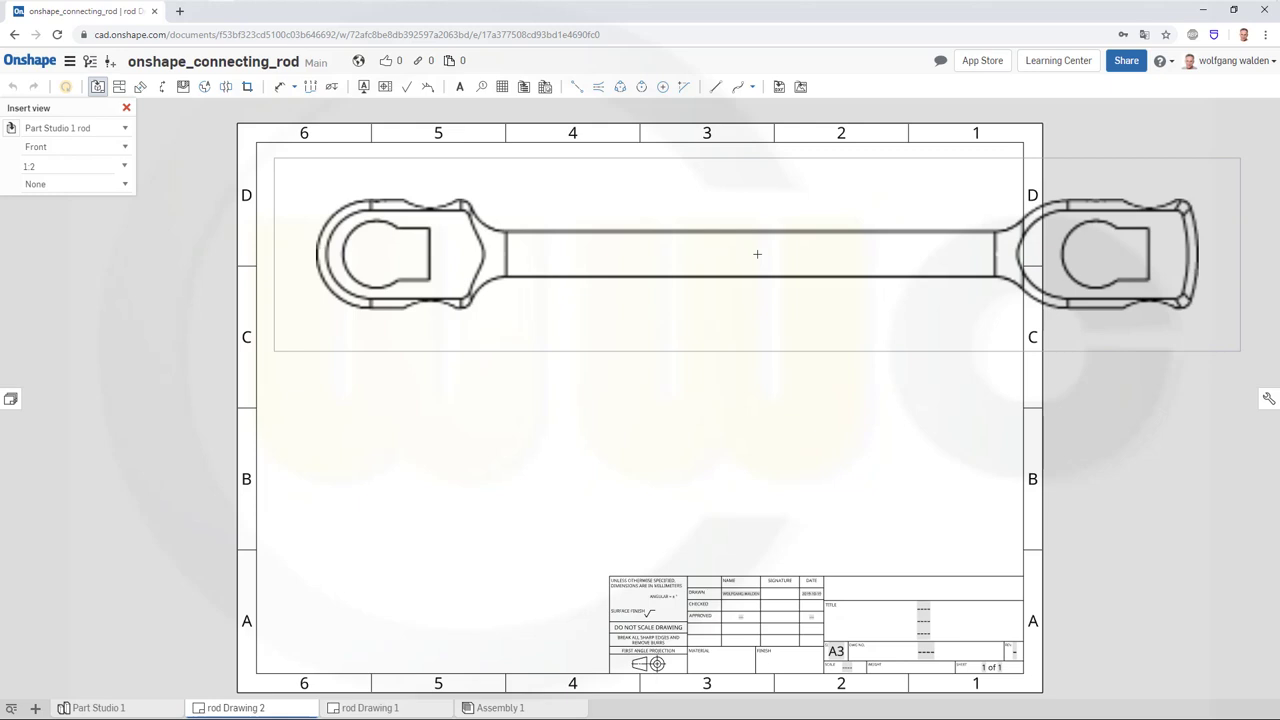
{"action": "left_click", "coordinate": [757, 254]}
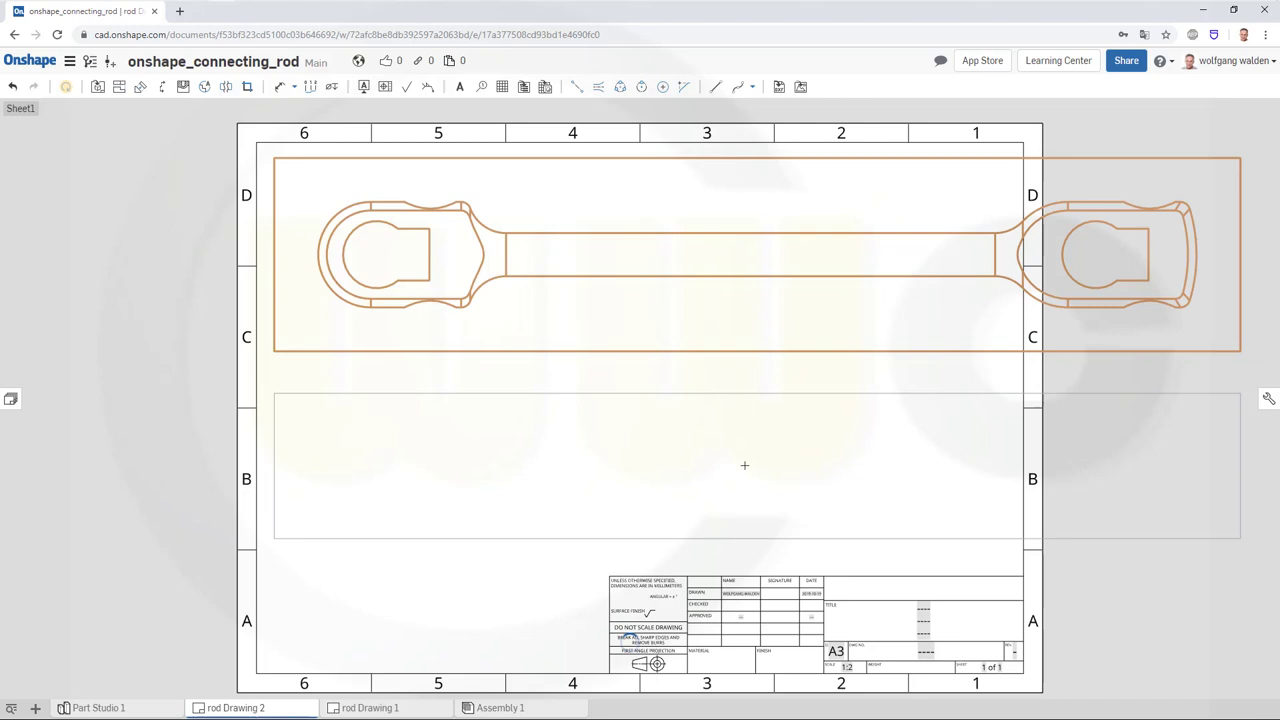
{"action": "left_click", "coordinate": [744, 465]}
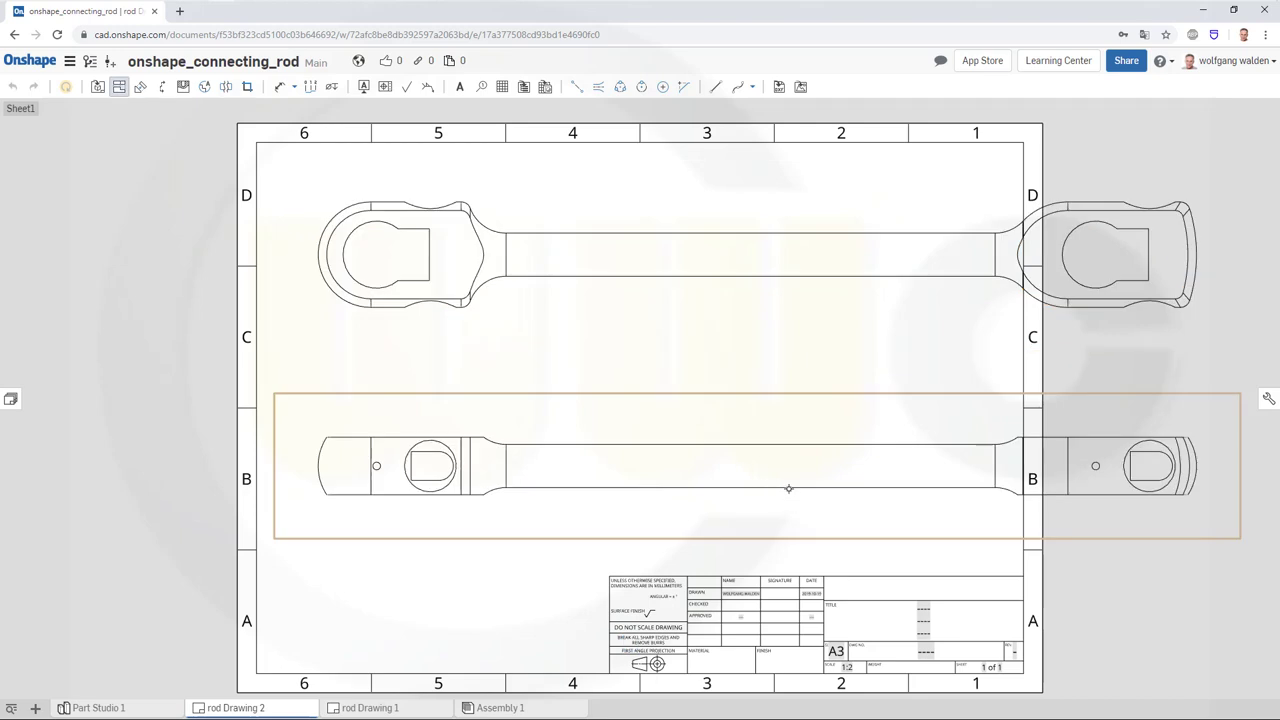
{"action": "key", "text": "Escape"}
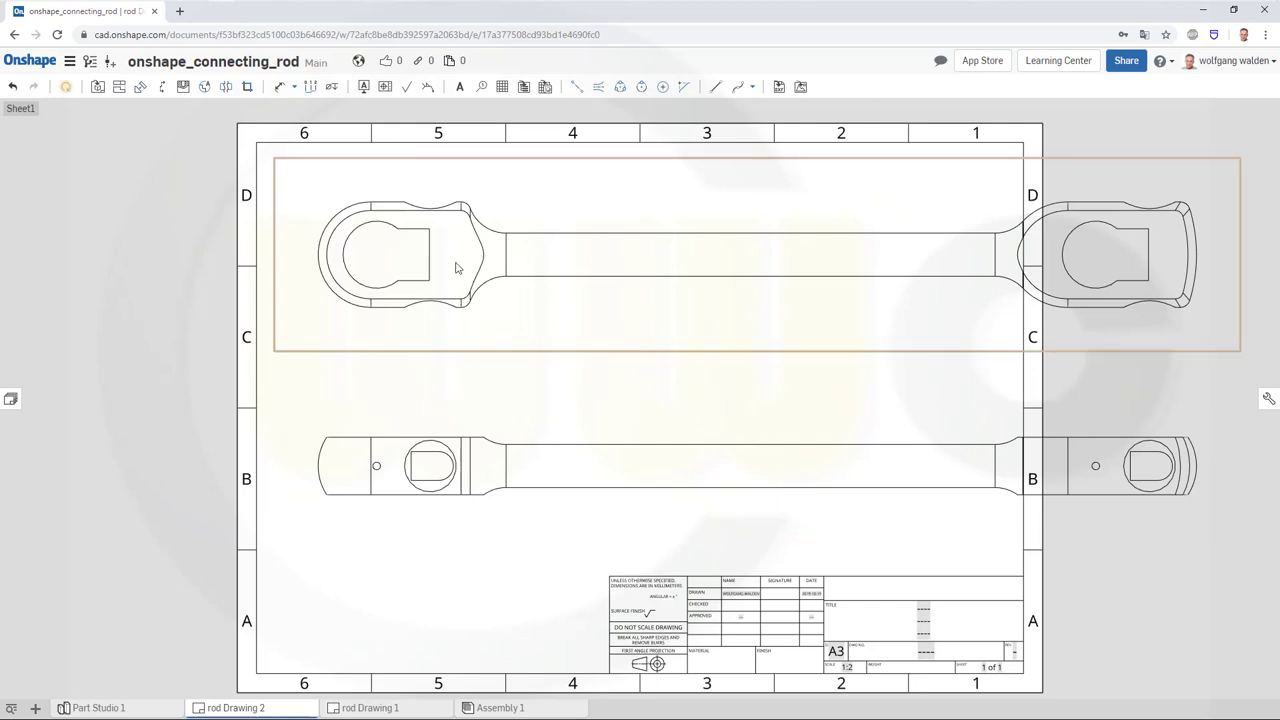
Step: Break the upper view with two vertical zig-zag break lines across its shaft
{"action": "left_click", "coordinate": [227, 87]}
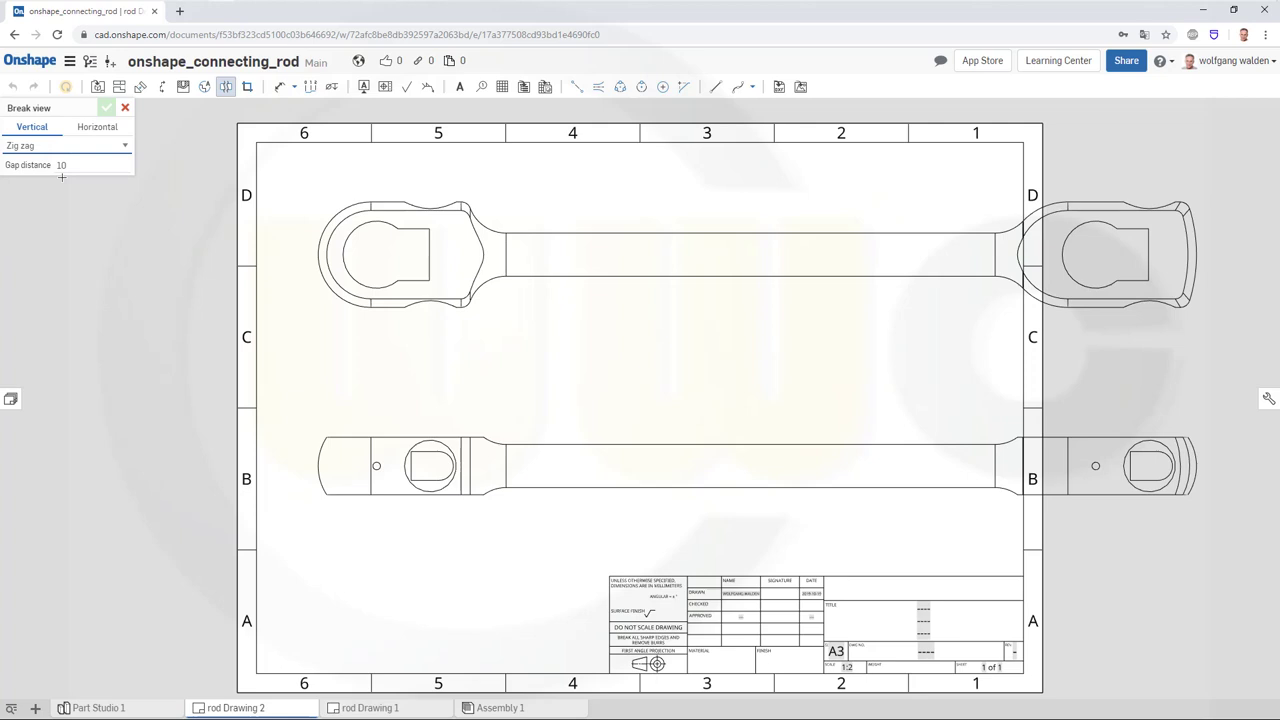
{"action": "left_click", "coordinate": [124, 148]}
{"action": "left_click", "coordinate": [124, 148]}
{"action": "left_click", "coordinate": [558, 221]}
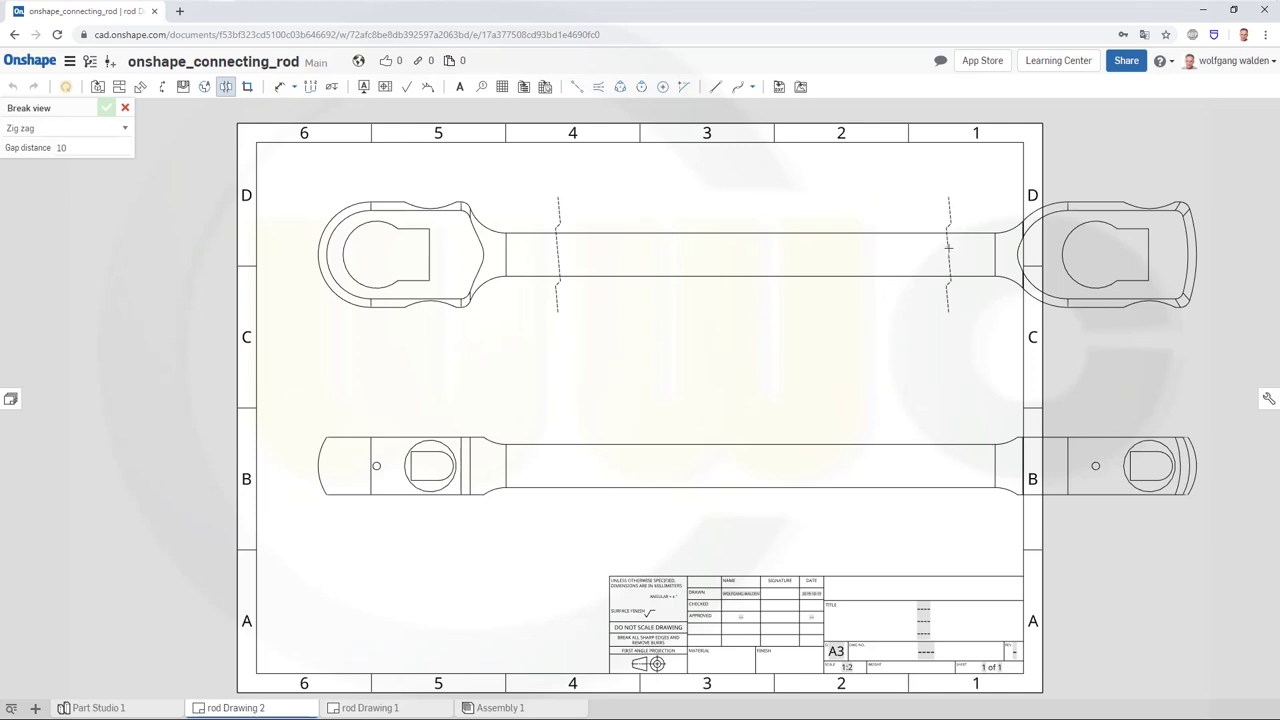
{"action": "left_click", "coordinate": [950, 248]}
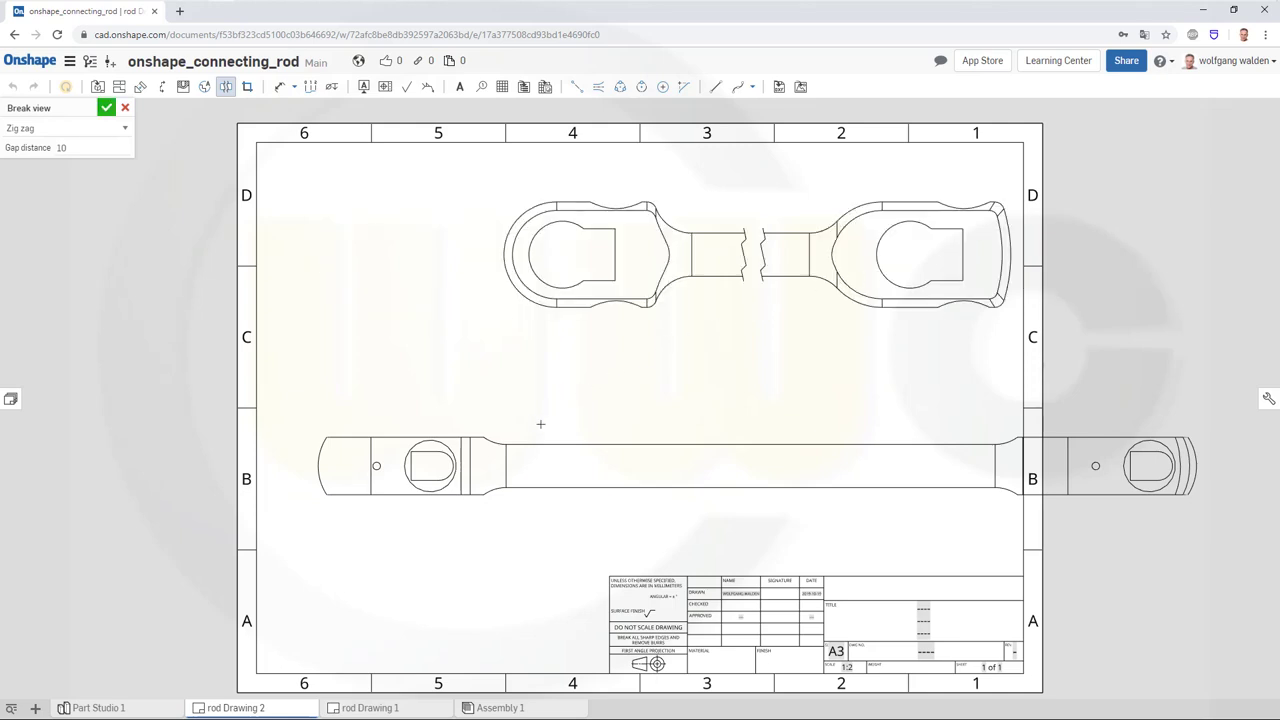
{"action": "left_click", "coordinate": [106, 108]}
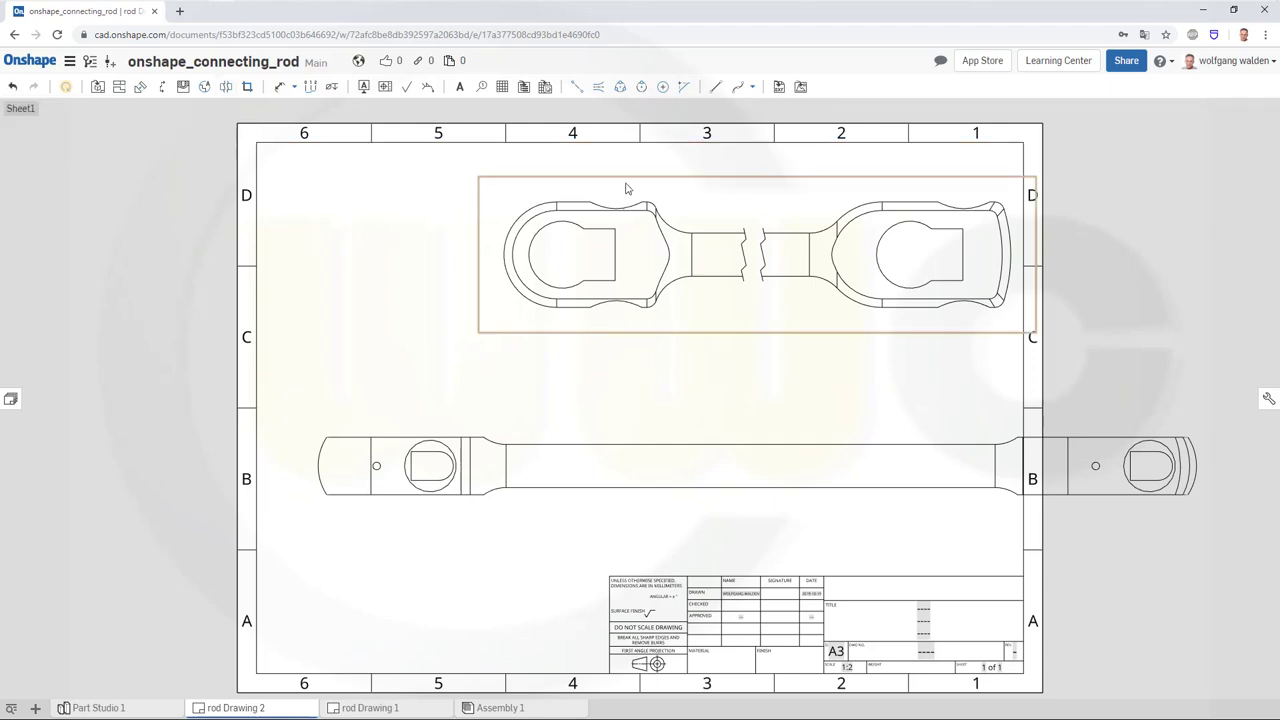
Step: Shift the upper view left and add a zig-zag break across the lower view's shaft
{"action": "left_click_drag", "start_coordinate": [626, 190], "coordinate": [451, 191]}
{"action": "left_click", "coordinate": [226, 86]}
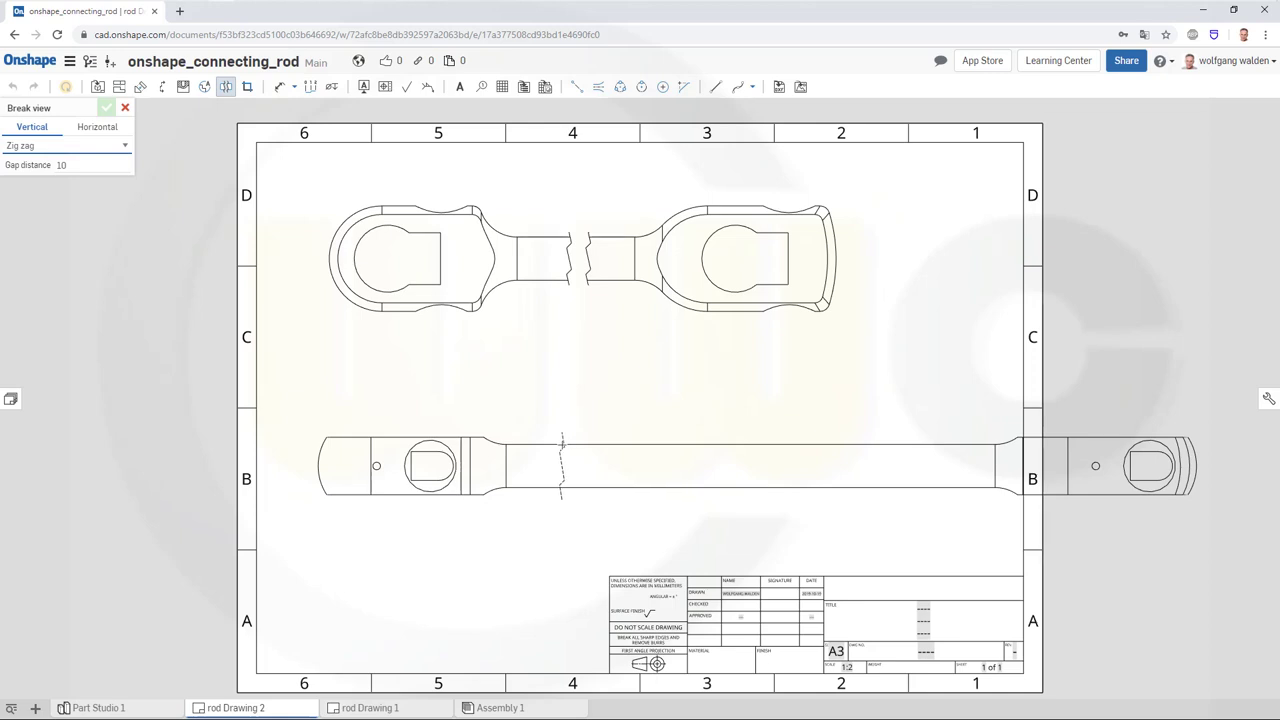
{"action": "left_click", "coordinate": [562, 441]}
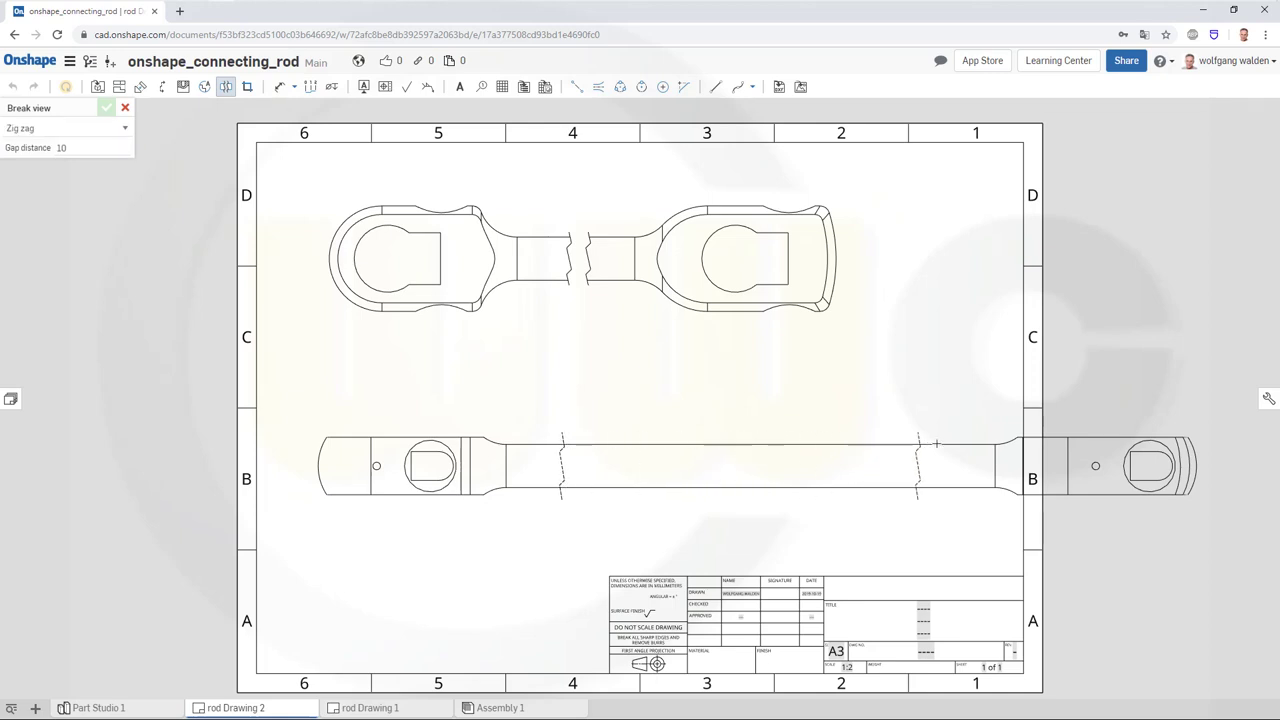
{"action": "left_click", "coordinate": [940, 442]}
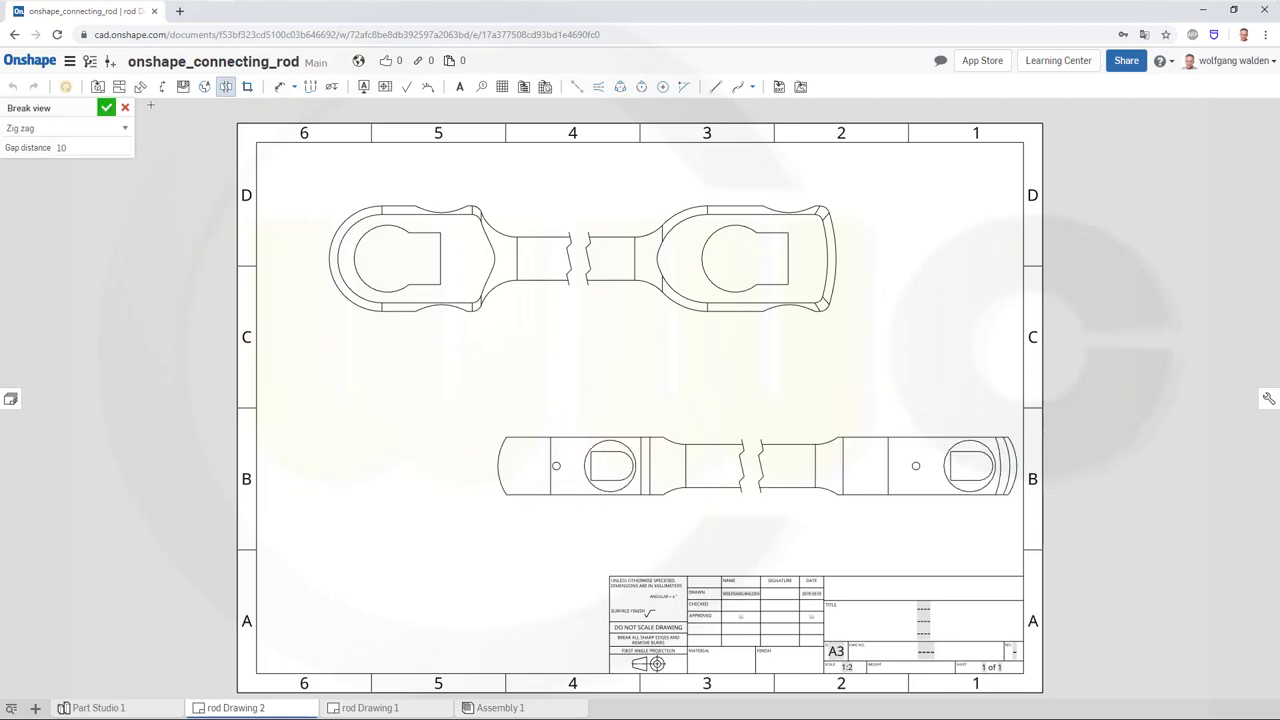
{"action": "left_click", "coordinate": [106, 107]}
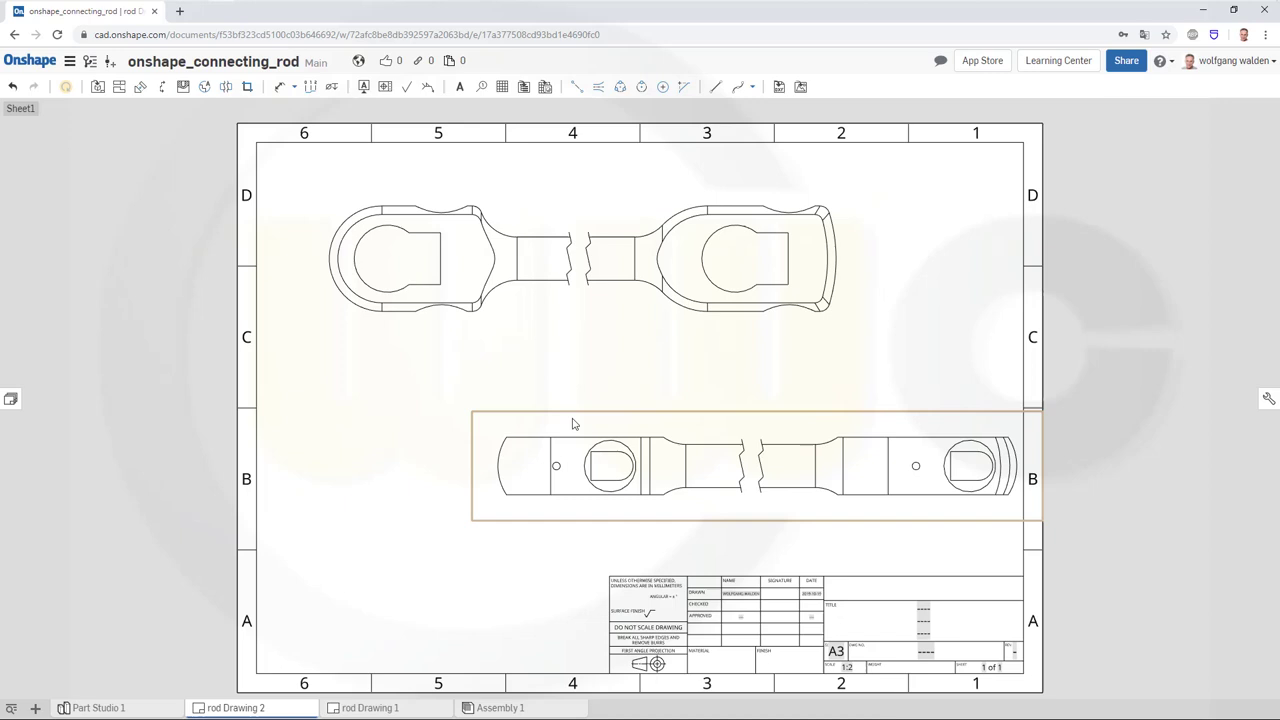
Step: Reposition both broken views so they sit aligned and centred on the sheet
{"action": "left_click_drag", "start_coordinate": [573, 424], "coordinate": [437, 414]}
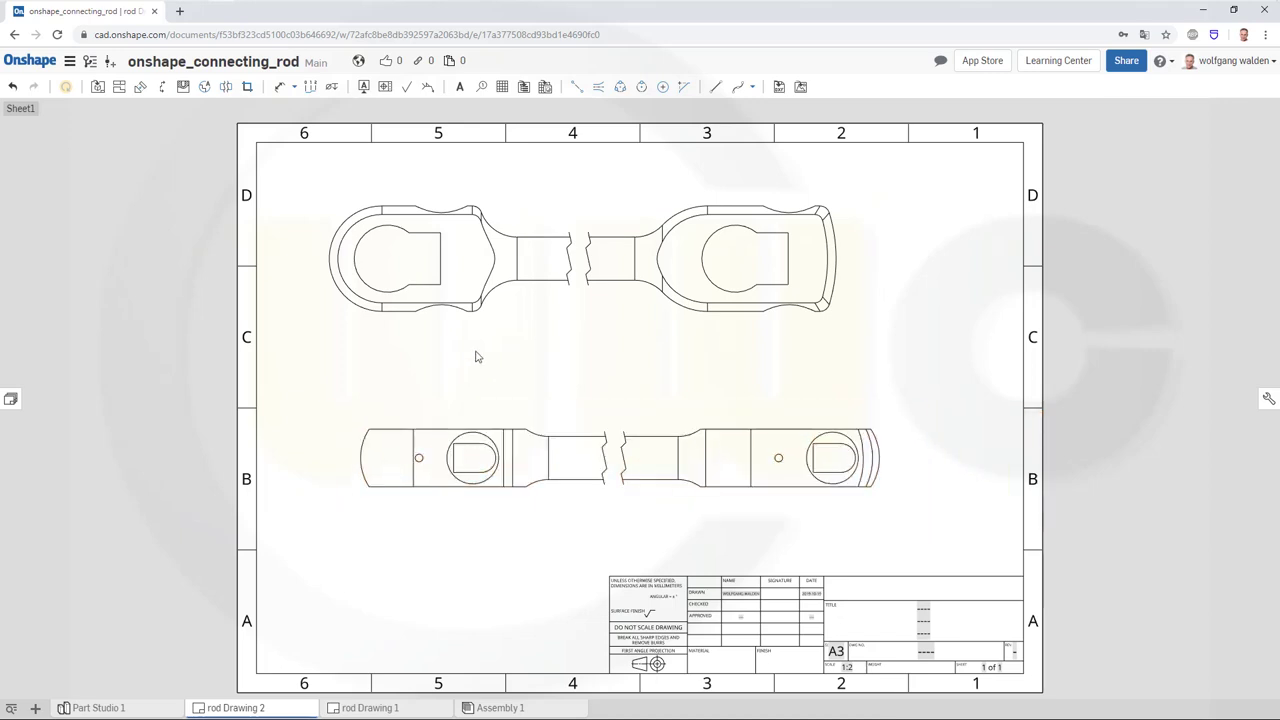
{"action": "left_click_drag", "start_coordinate": [564, 192], "coordinate": [616, 202]}
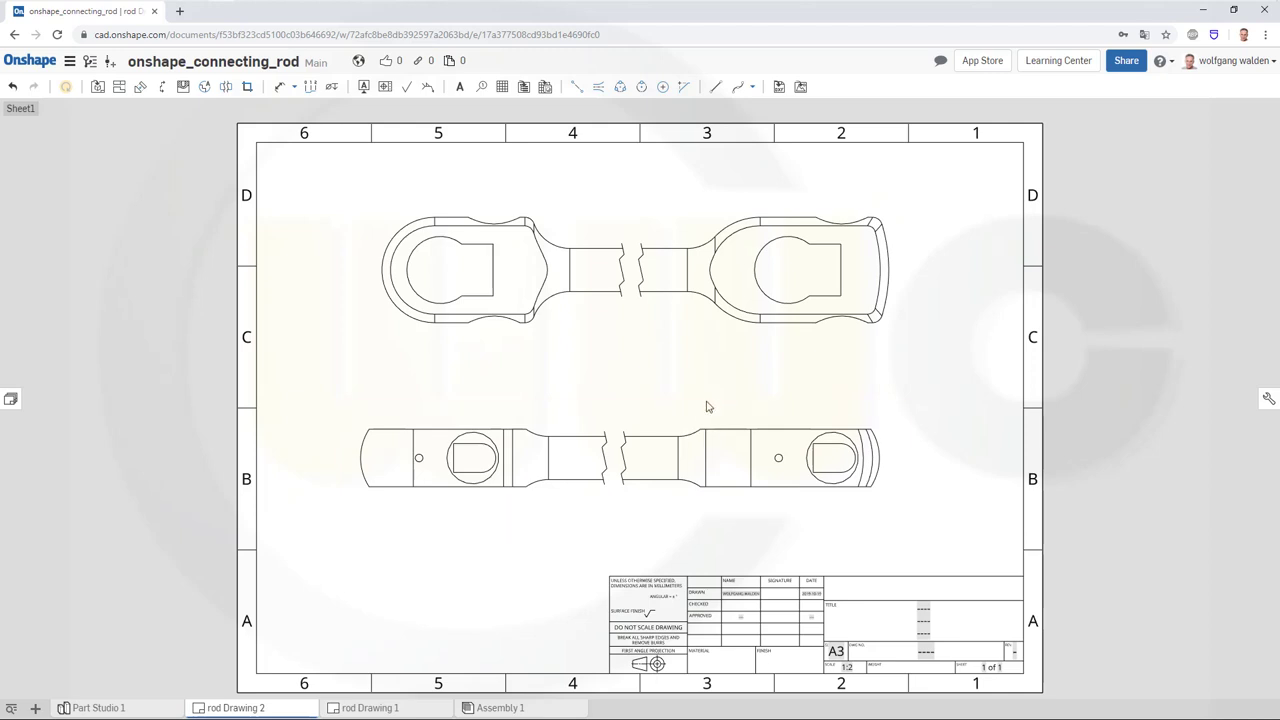
{"action": "left_click_drag", "start_coordinate": [707, 408], "coordinate": [725, 416]}
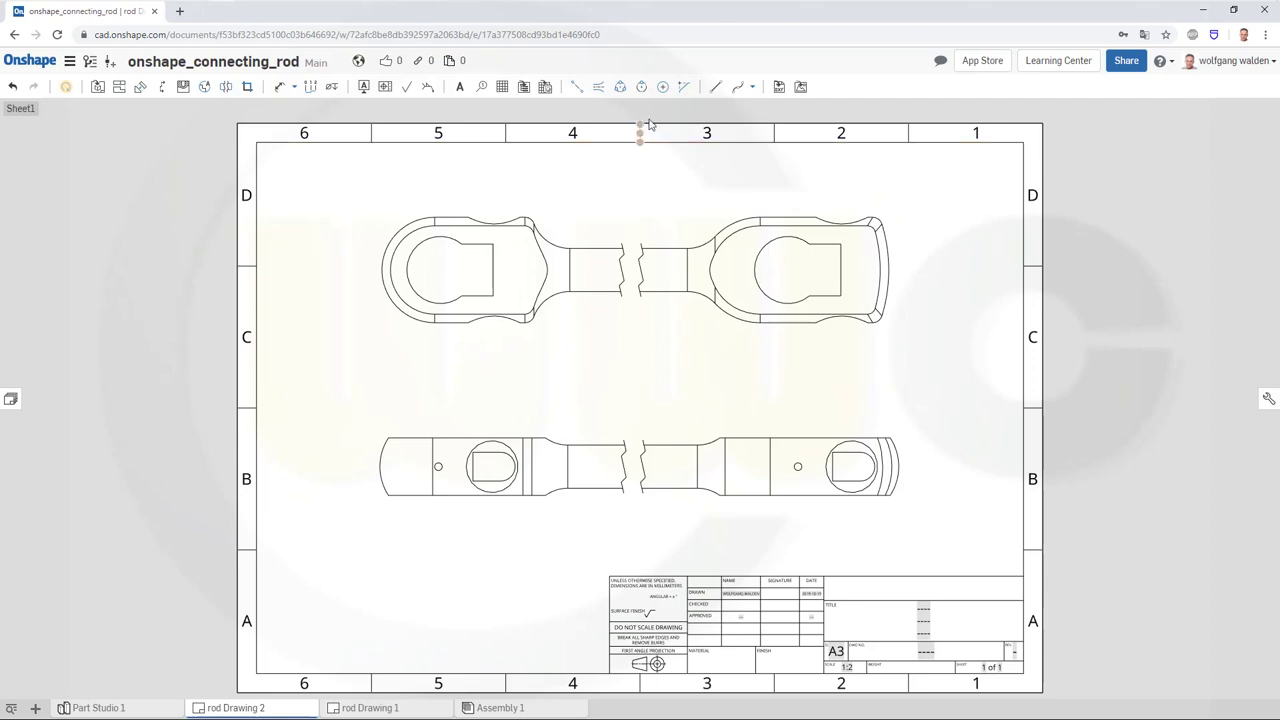
Step: Add centre marks to the left and right circles, the large circle and the slot's rounded end
{"action": "left_click", "coordinate": [662, 87]}
{"action": "left_click", "coordinate": [414, 248]}
{"action": "left_click", "coordinate": [779, 239]}
{"action": "scroll", "coordinate": [440, 468], "scroll_direction": "up", "scroll_amount": 5}
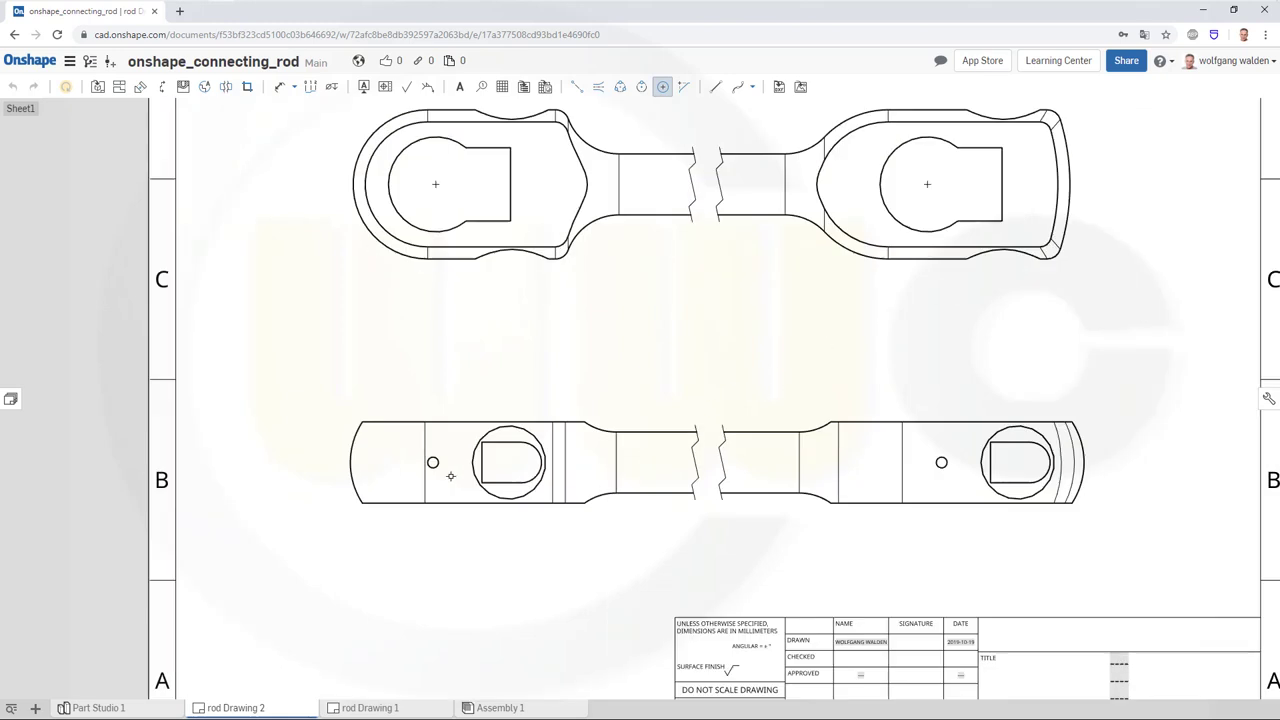
{"action": "left_click", "coordinate": [423, 438]}
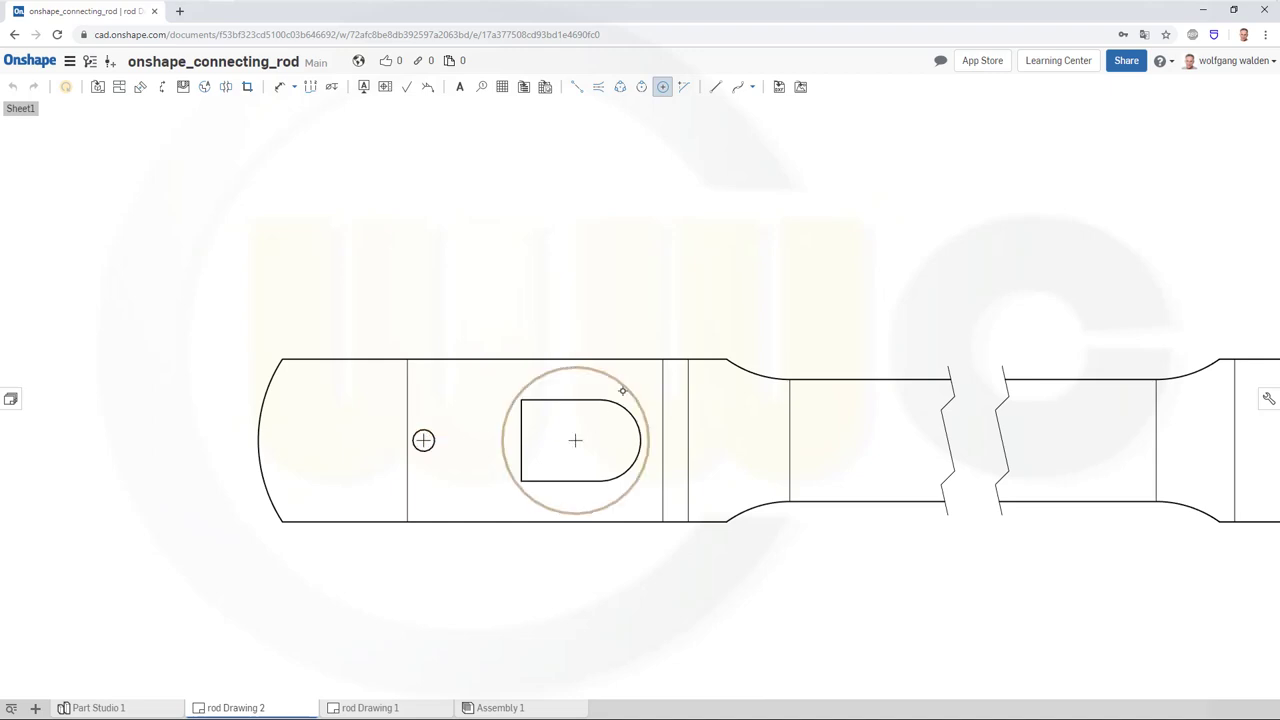
{"action": "left_click", "coordinate": [622, 386]}
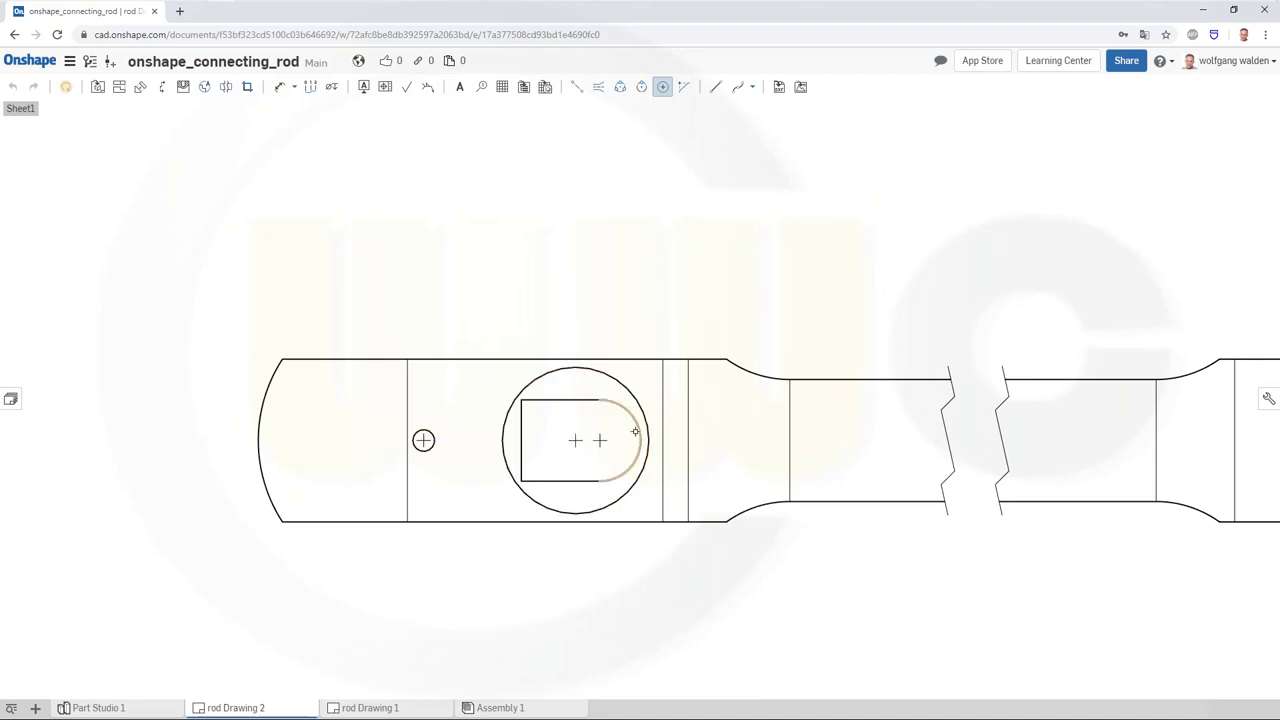
{"action": "scroll", "coordinate": [778, 441], "scroll_direction": "down", "scroll_amount": 3}
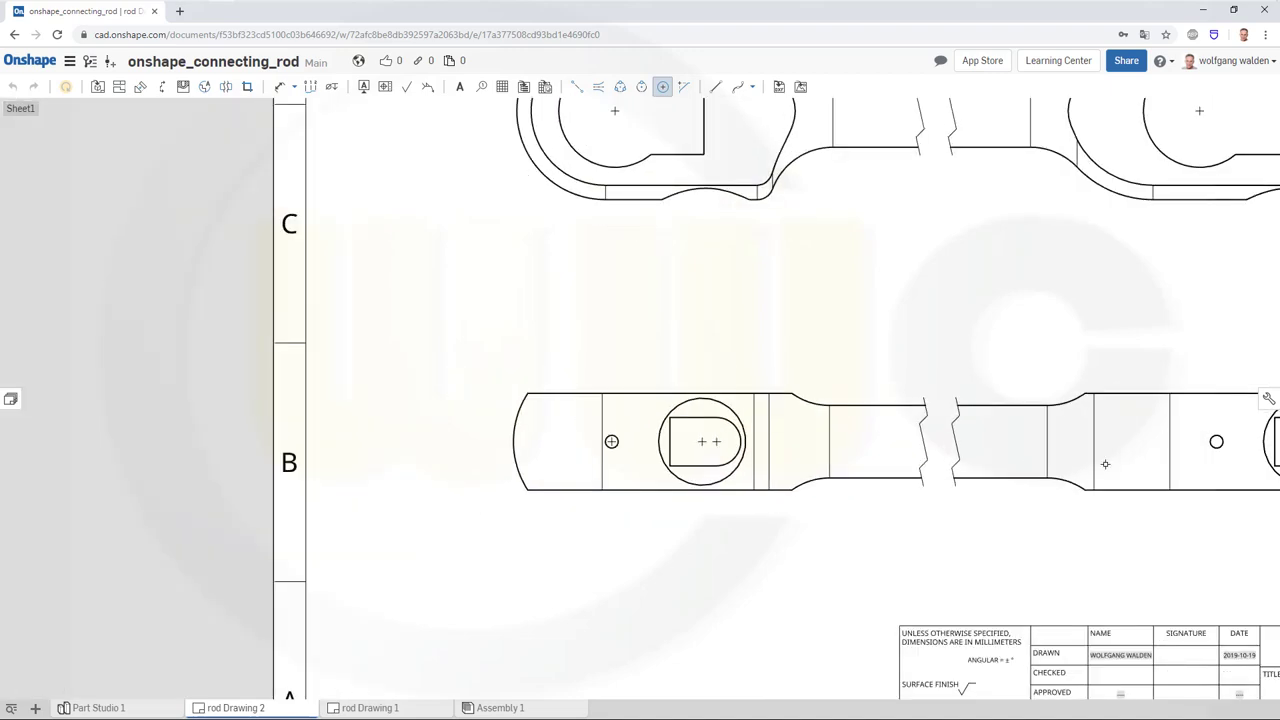
{"action": "scroll", "coordinate": [1105, 464], "scroll_direction": "down", "scroll_amount": 3}
{"action": "scroll", "coordinate": [1230, 452], "scroll_direction": "up", "scroll_amount": 5}
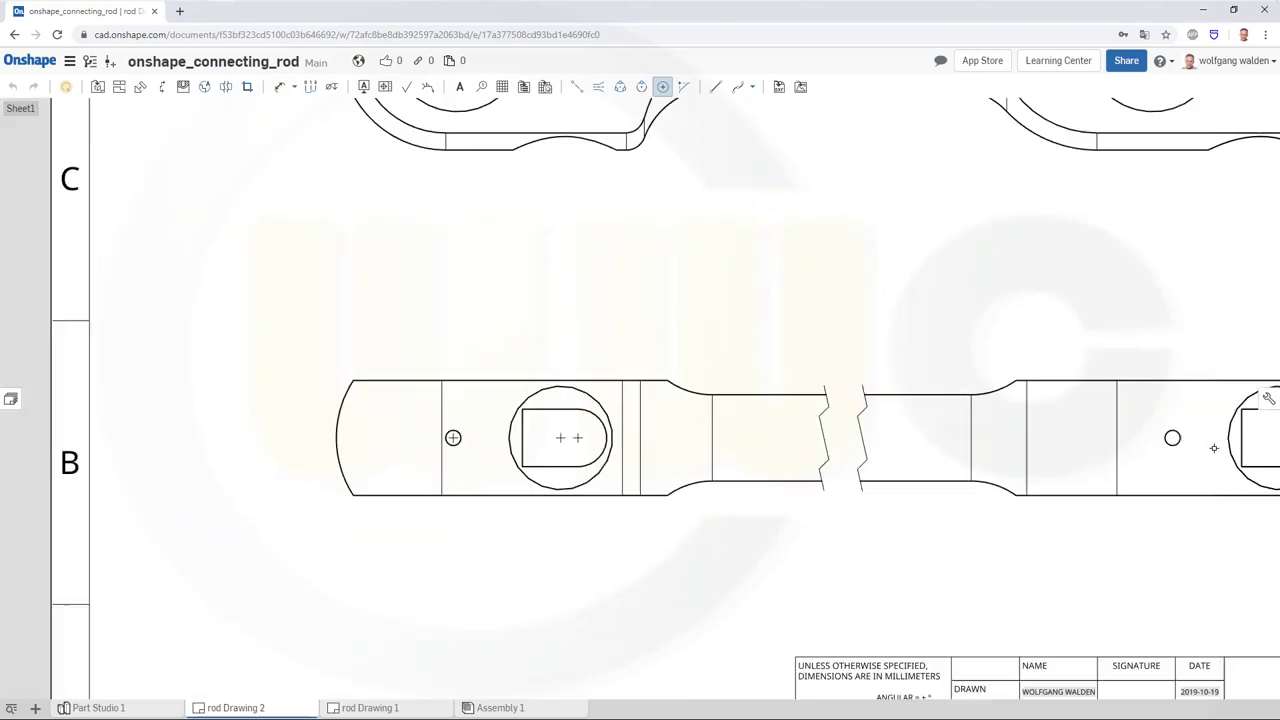
{"action": "scroll", "coordinate": [1214, 447], "scroll_direction": "down", "scroll_amount": 1}
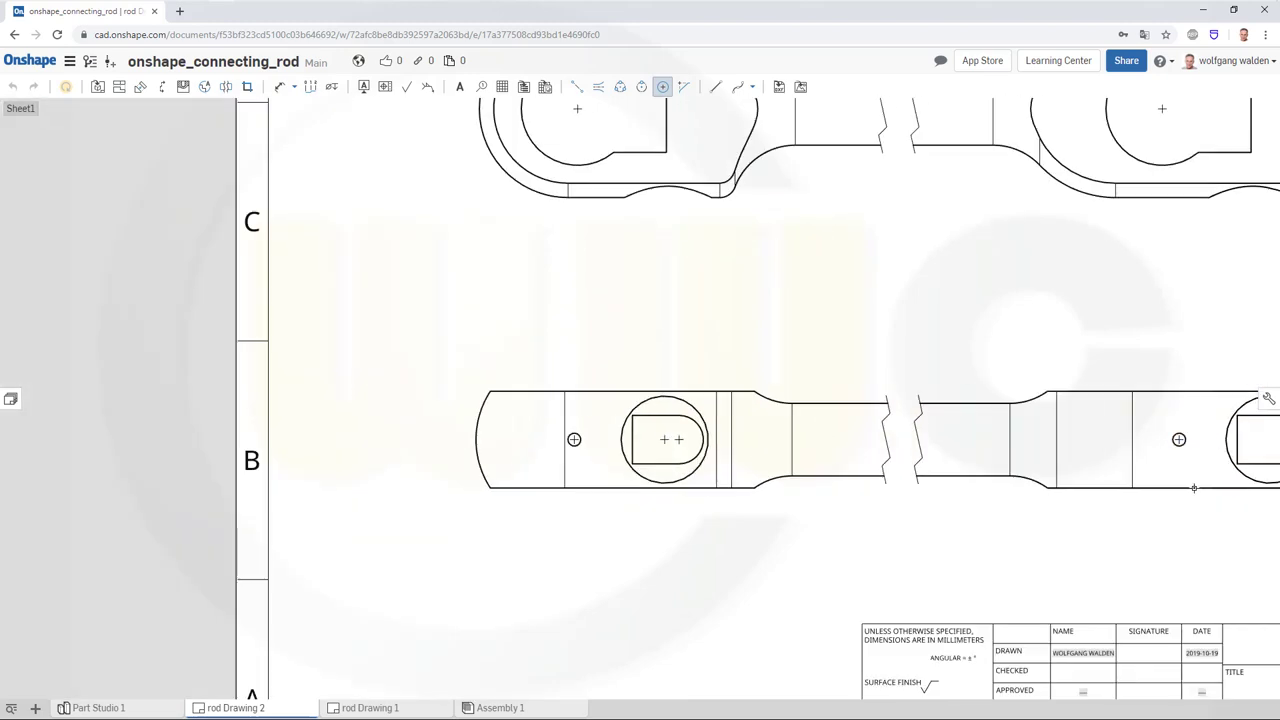
{"action": "mouse_move", "coordinate": [1107, 464]}
{"action": "middle_mouse_down"}
{"action": "mouse_move", "coordinate": [807, 477]}
{"action": "mouse_move", "coordinate": [745, 500]}
{"action": "middle_mouse_up"}
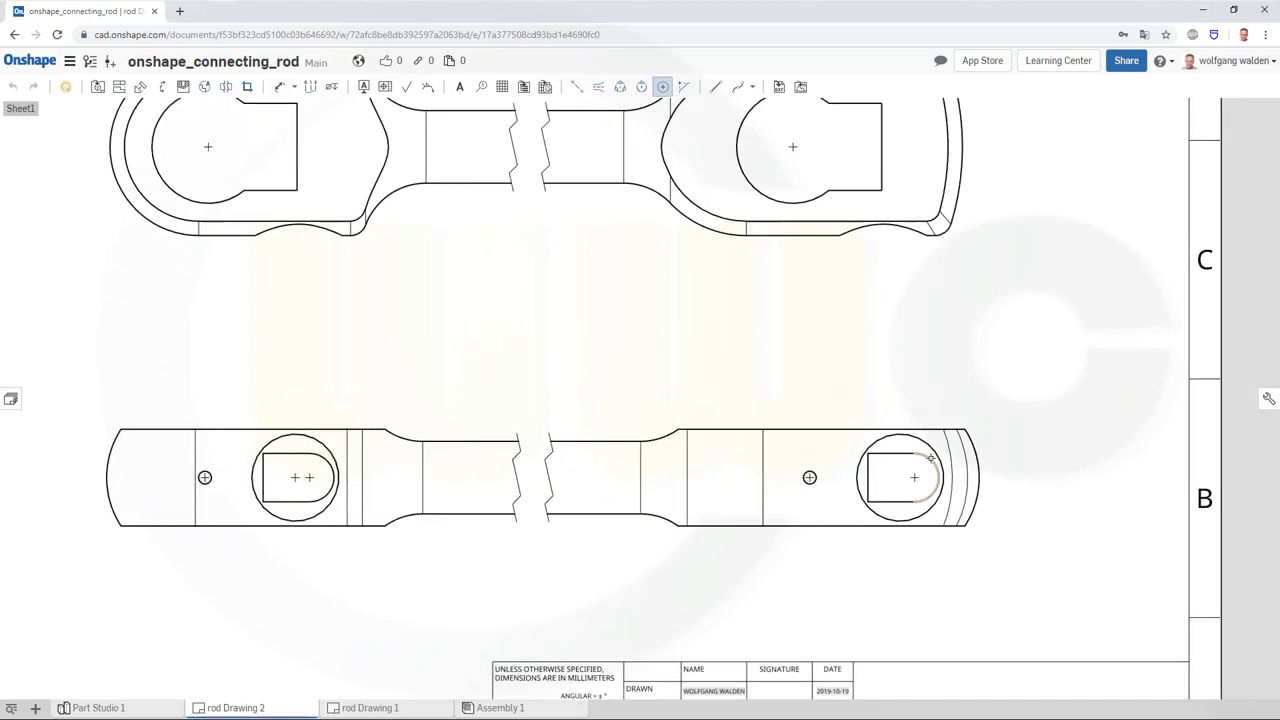
{"action": "scroll", "coordinate": [706, 322], "scroll_direction": "up", "scroll_amount": 1}
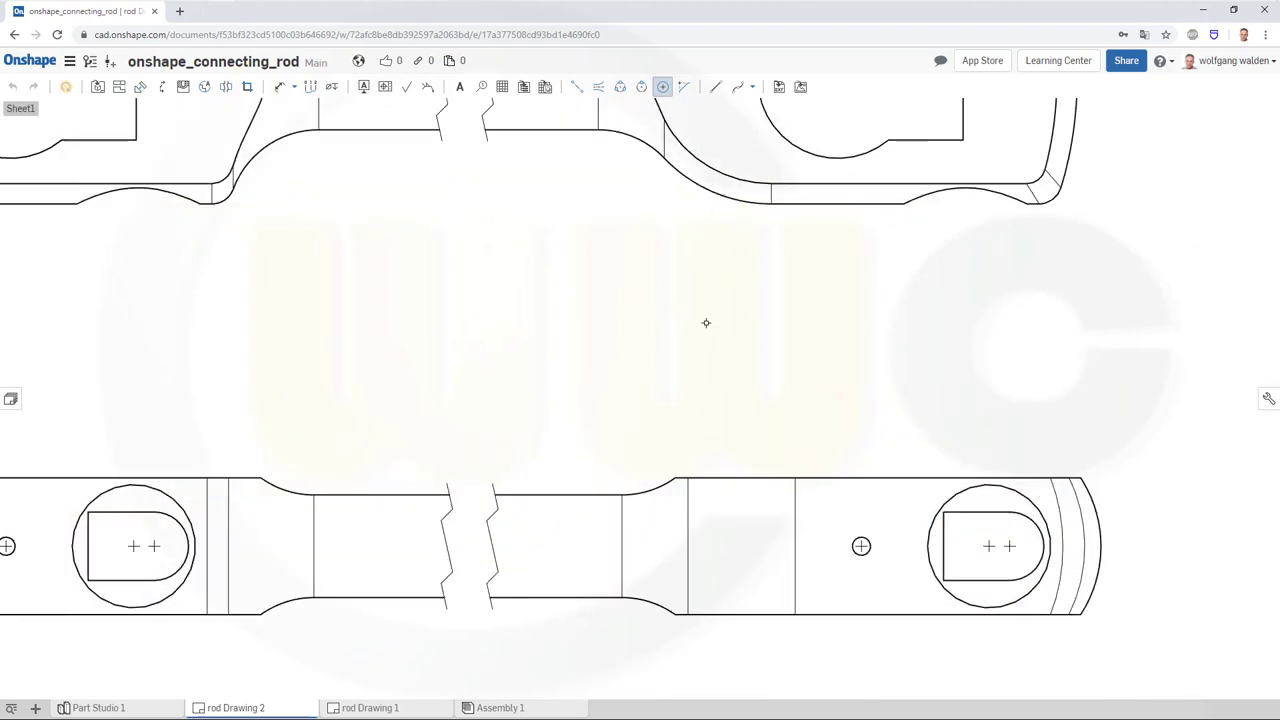
{"action": "scroll", "coordinate": [706, 322], "scroll_direction": "down", "scroll_amount": 3}
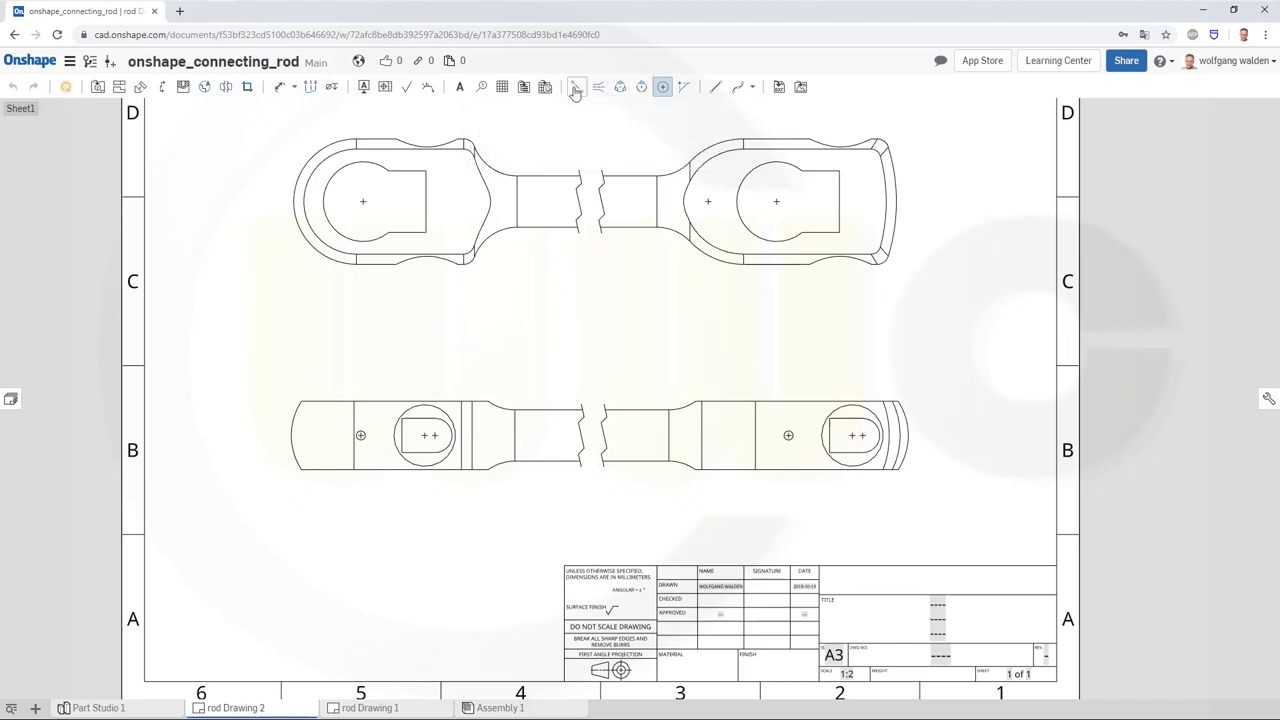
Step: Draw a 2-point centreline from the left eye's end to the right eye's end in the upper view
{"action": "left_click", "coordinate": [576, 86]}
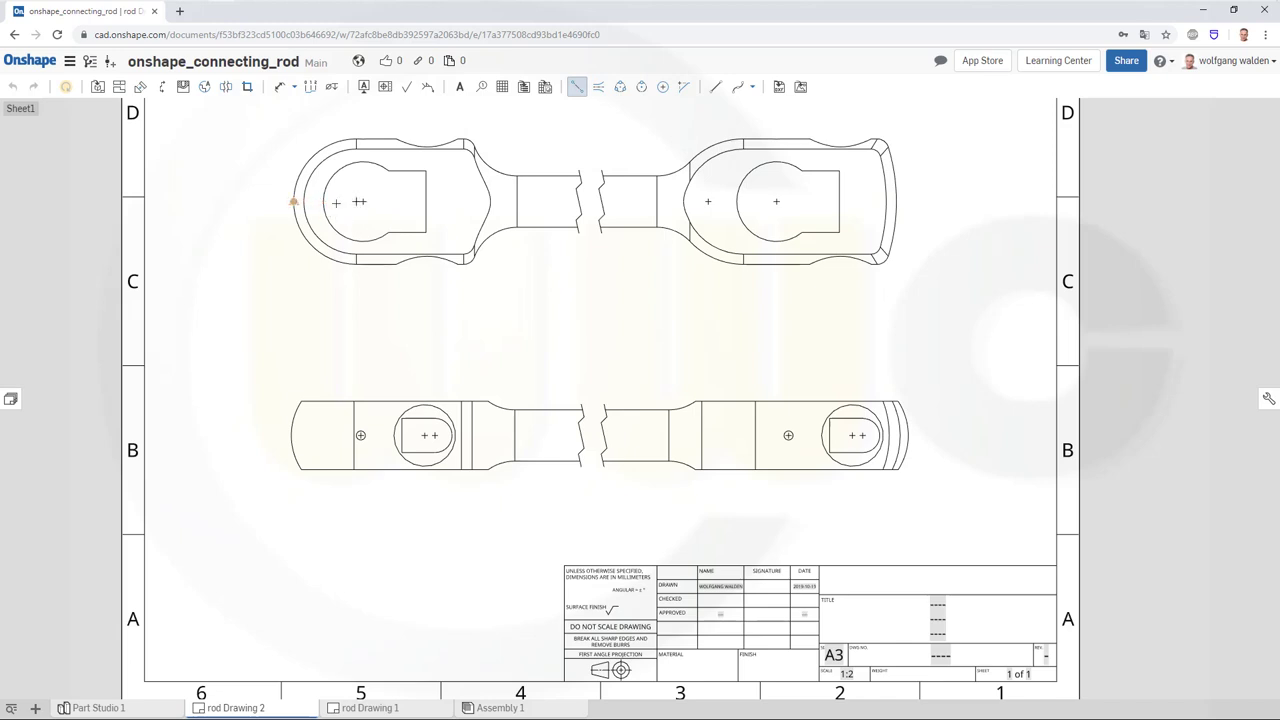
{"action": "left_click", "coordinate": [293, 202]}
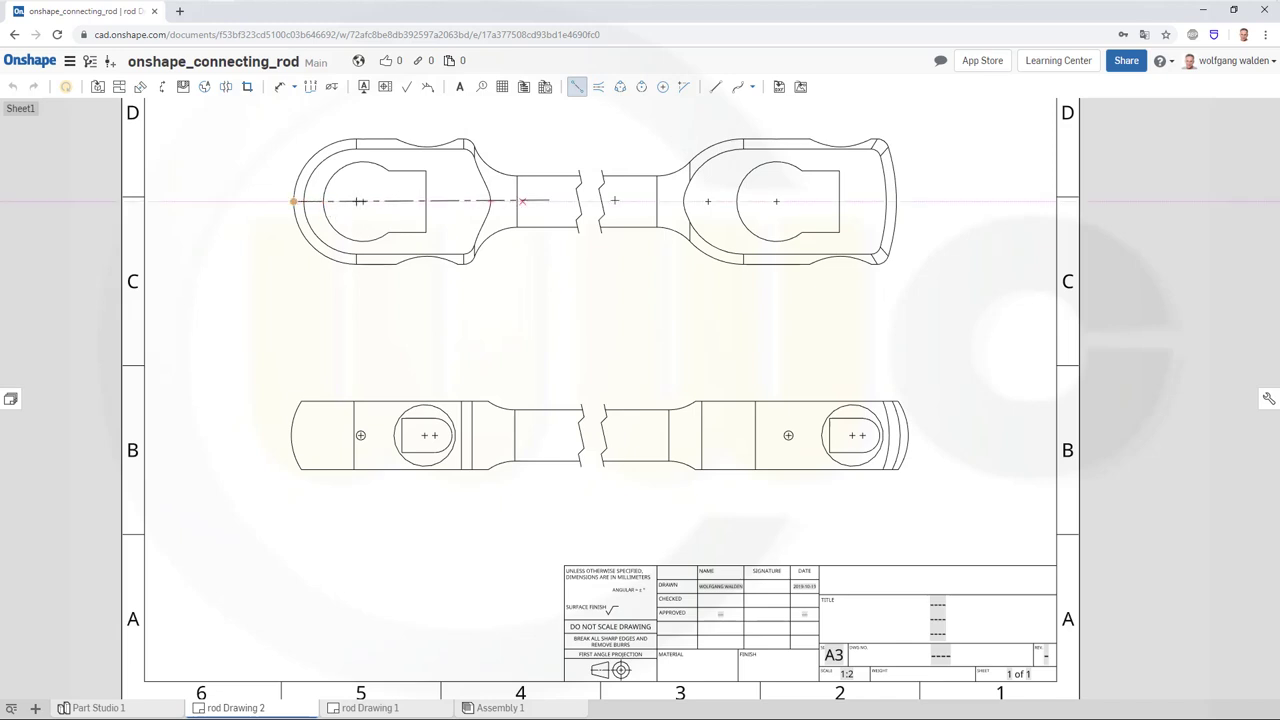
{"action": "left_click", "coordinate": [897, 201]}
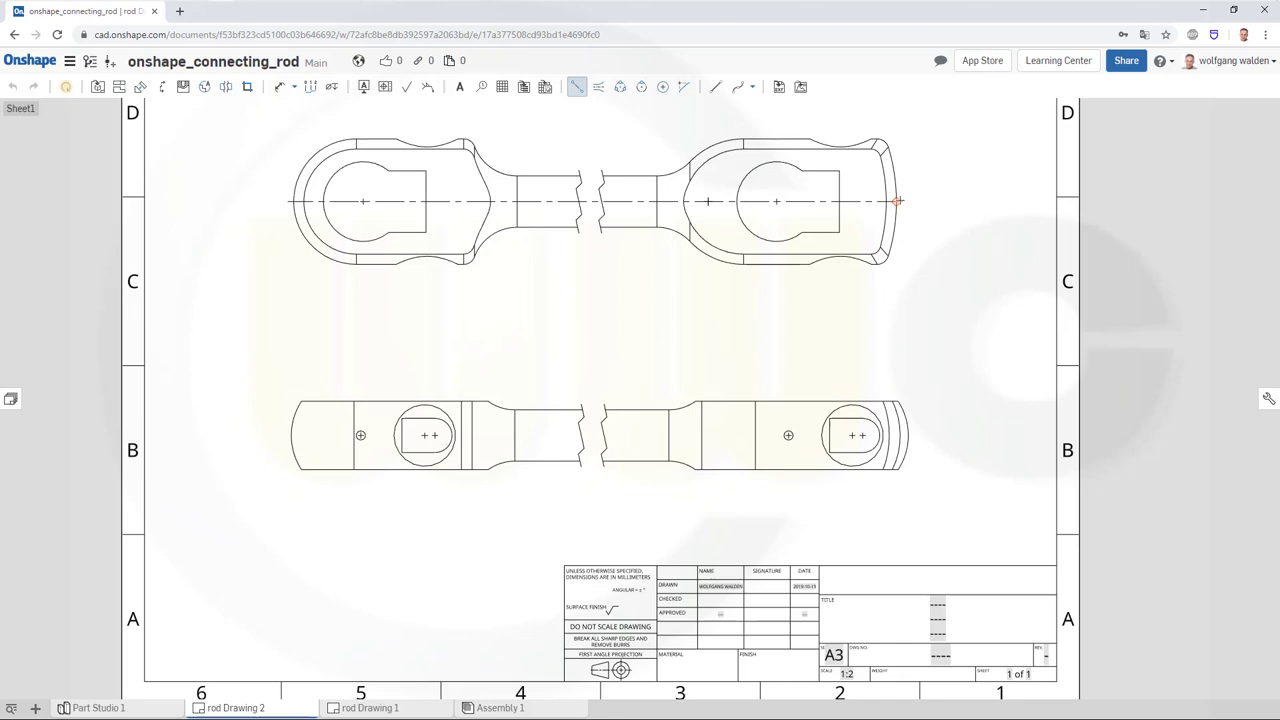
Step: Dimension the 750 eye centre distance in the upper view and the 750 hole spacing below
{"action": "key", "text": "Escape"}
{"action": "left_click", "coordinate": [281, 87]}
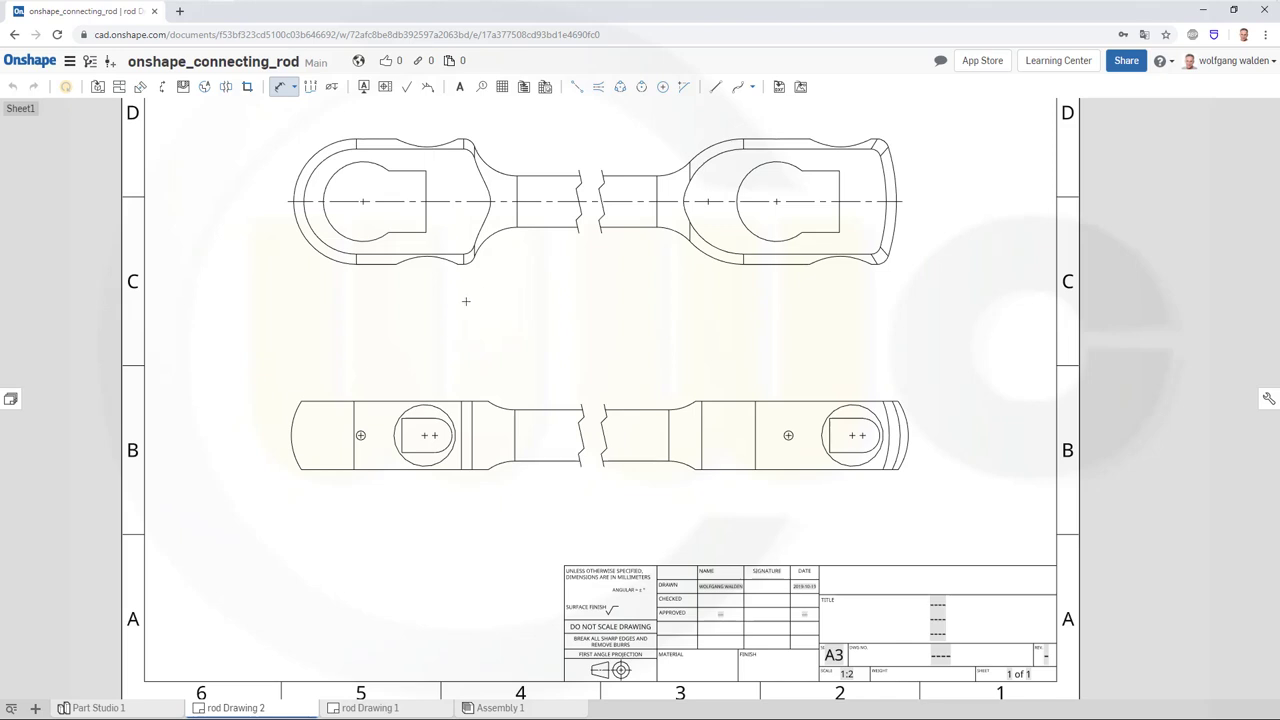
{"action": "left_click", "coordinate": [348, 177]}
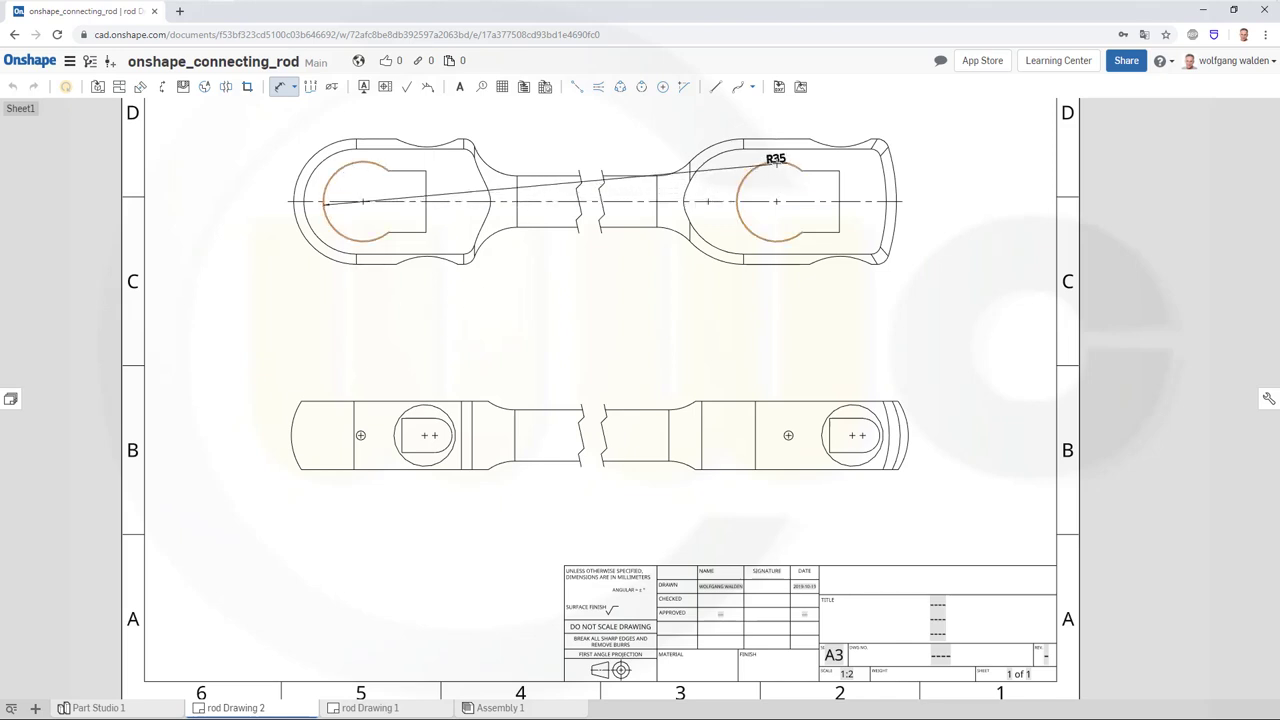
{"action": "left_click", "coordinate": [776, 166]}
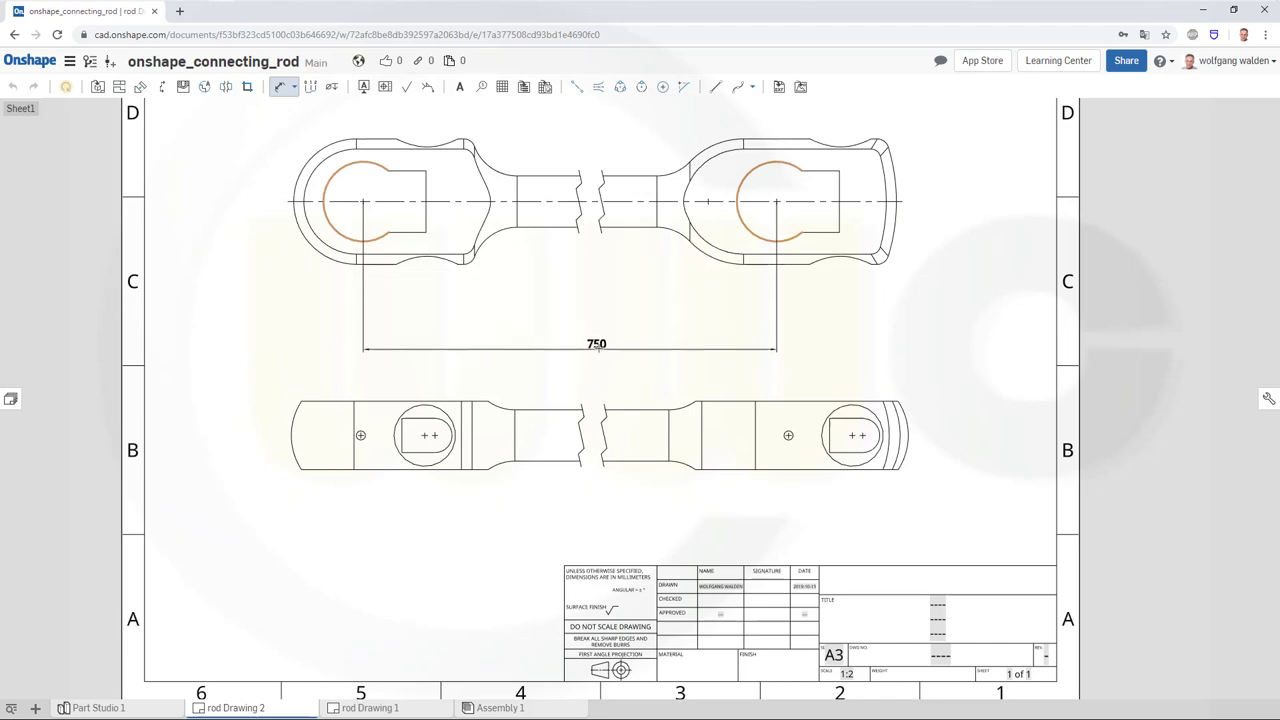
{"action": "left_click", "coordinate": [578, 343]}
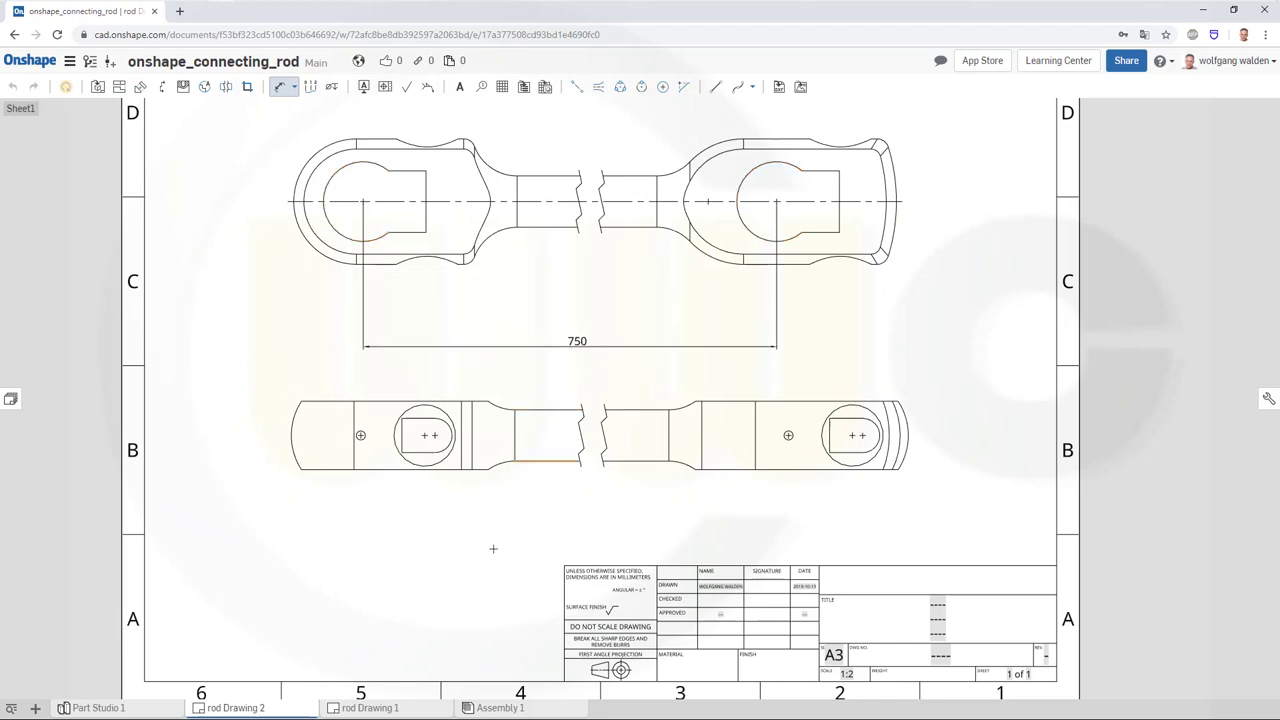
{"action": "left_click", "coordinate": [360, 435]}
{"action": "left_click", "coordinate": [788, 436]}
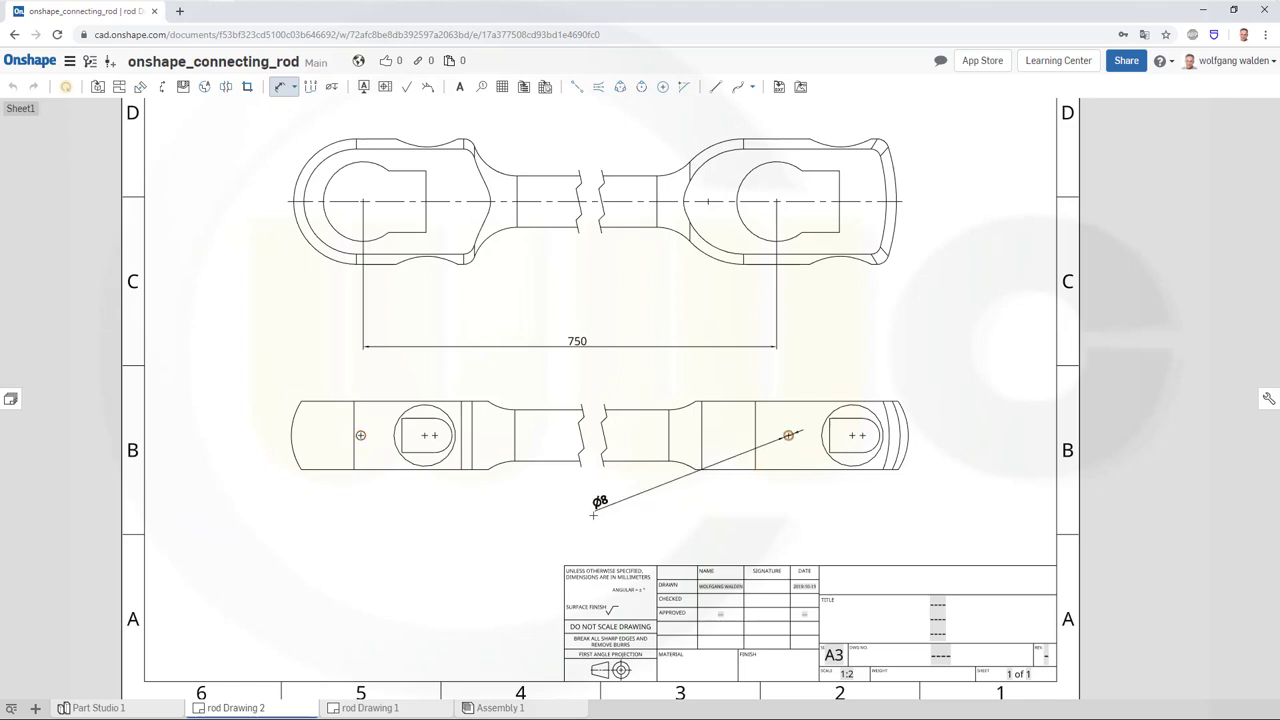
{"action": "left_click", "coordinate": [361, 436]}
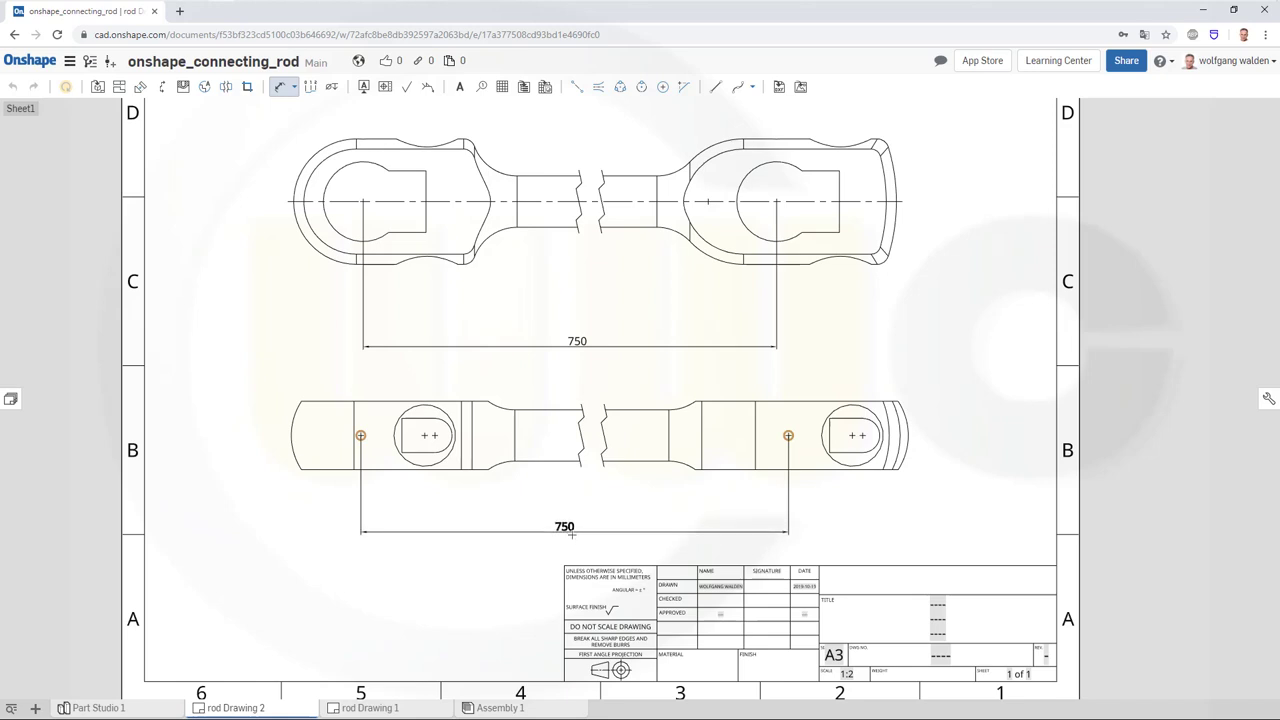
{"action": "left_click", "coordinate": [575, 538]}
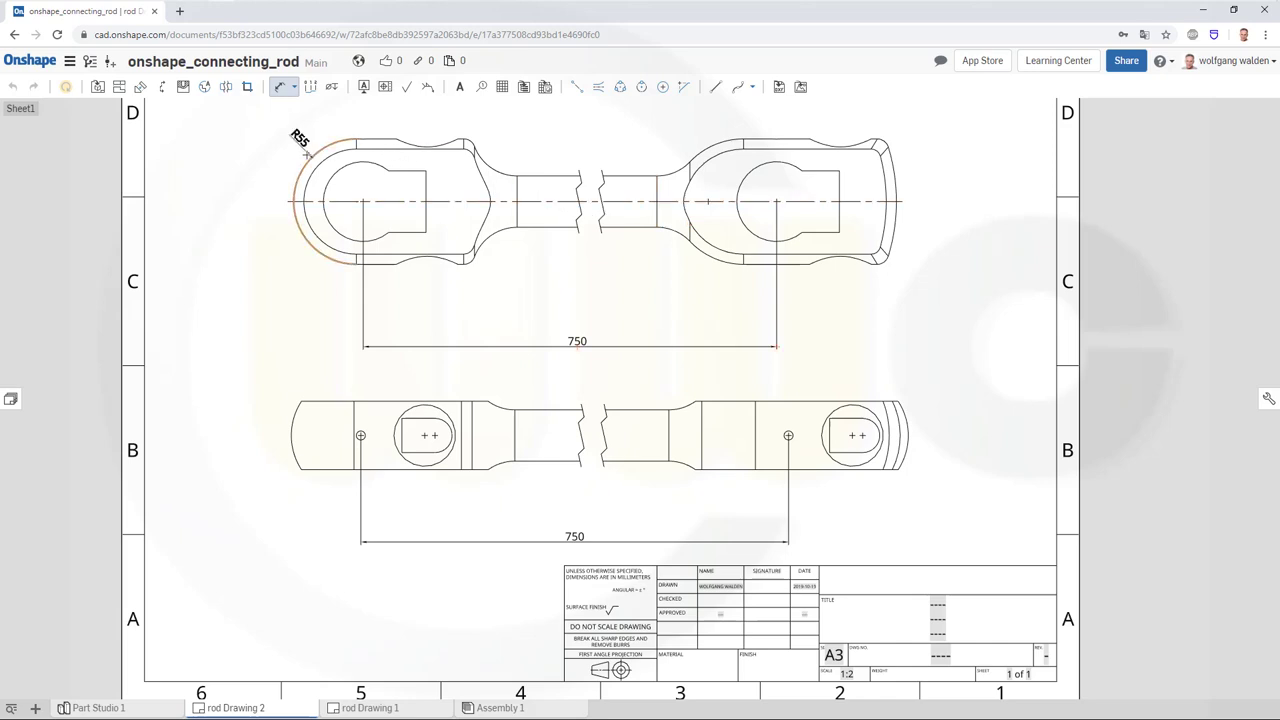
Step: Add radius dimensions R55 and R165 to the outer eye arcs and R40 to both neck fillets
{"action": "left_click", "coordinate": [303, 147]}
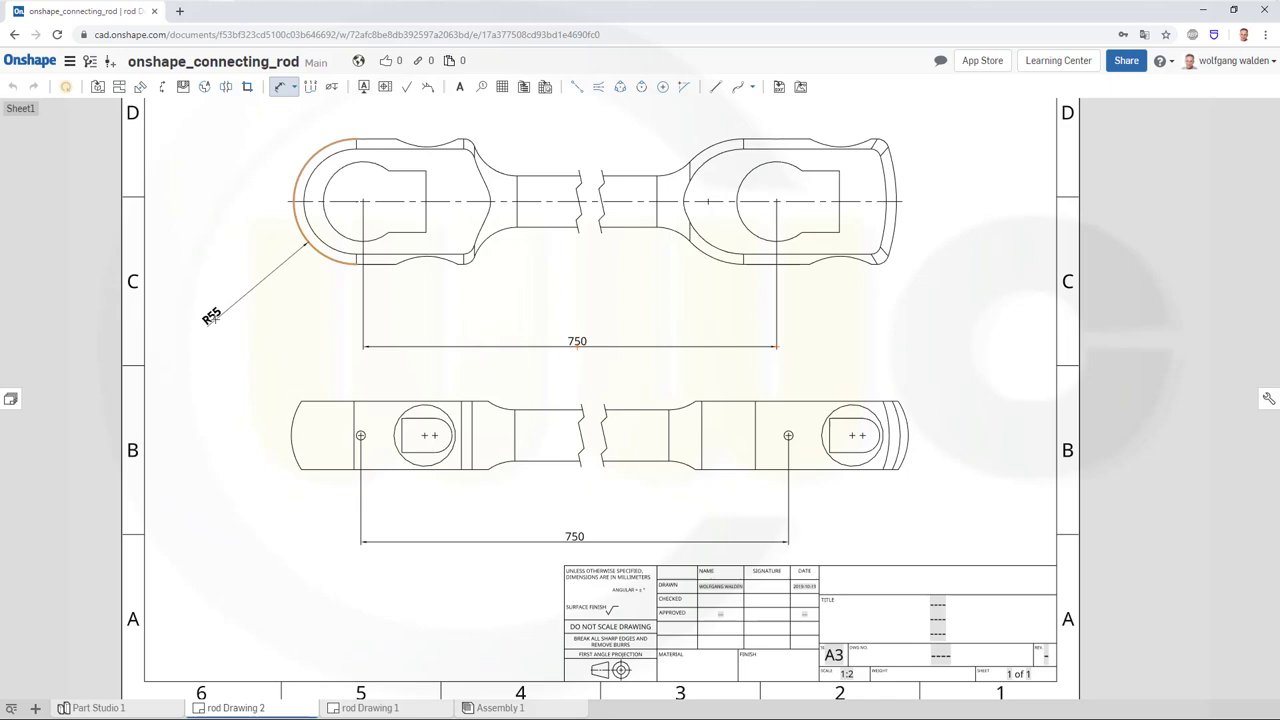
{"action": "left_click", "coordinate": [211, 316]}
{"action": "left_click", "coordinate": [896, 226]}
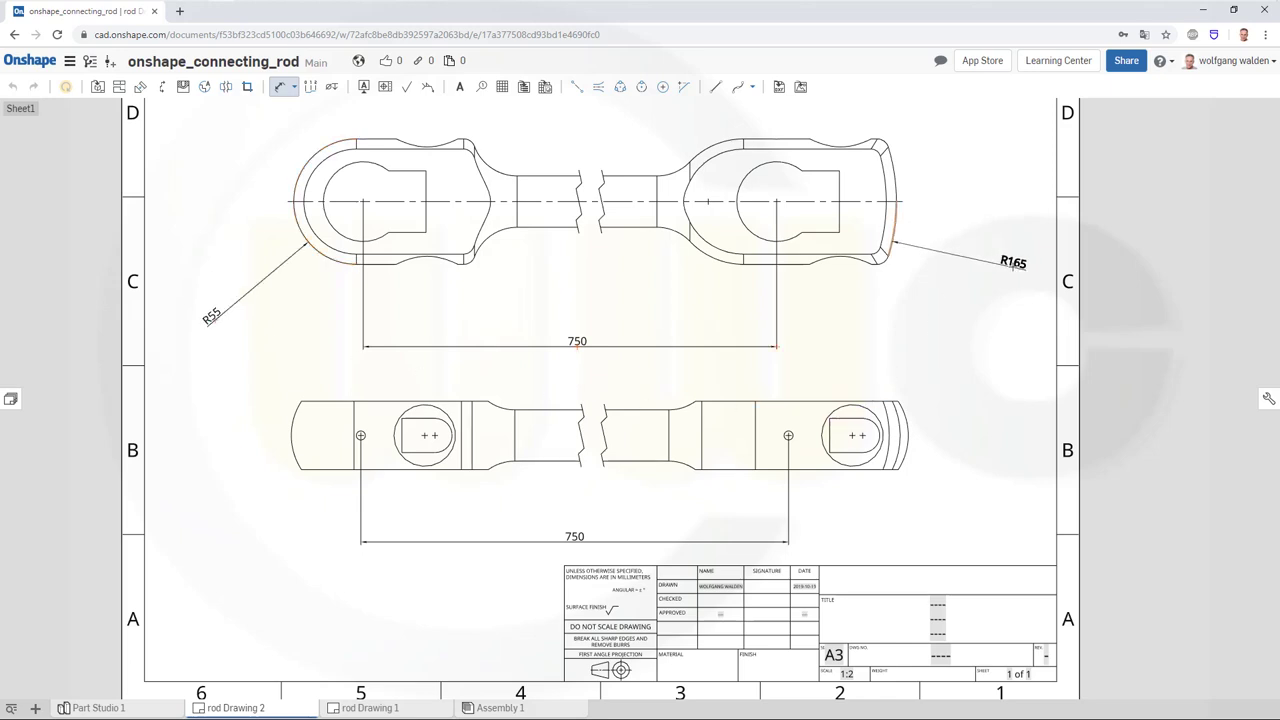
{"action": "left_click", "coordinate": [1012, 264]}
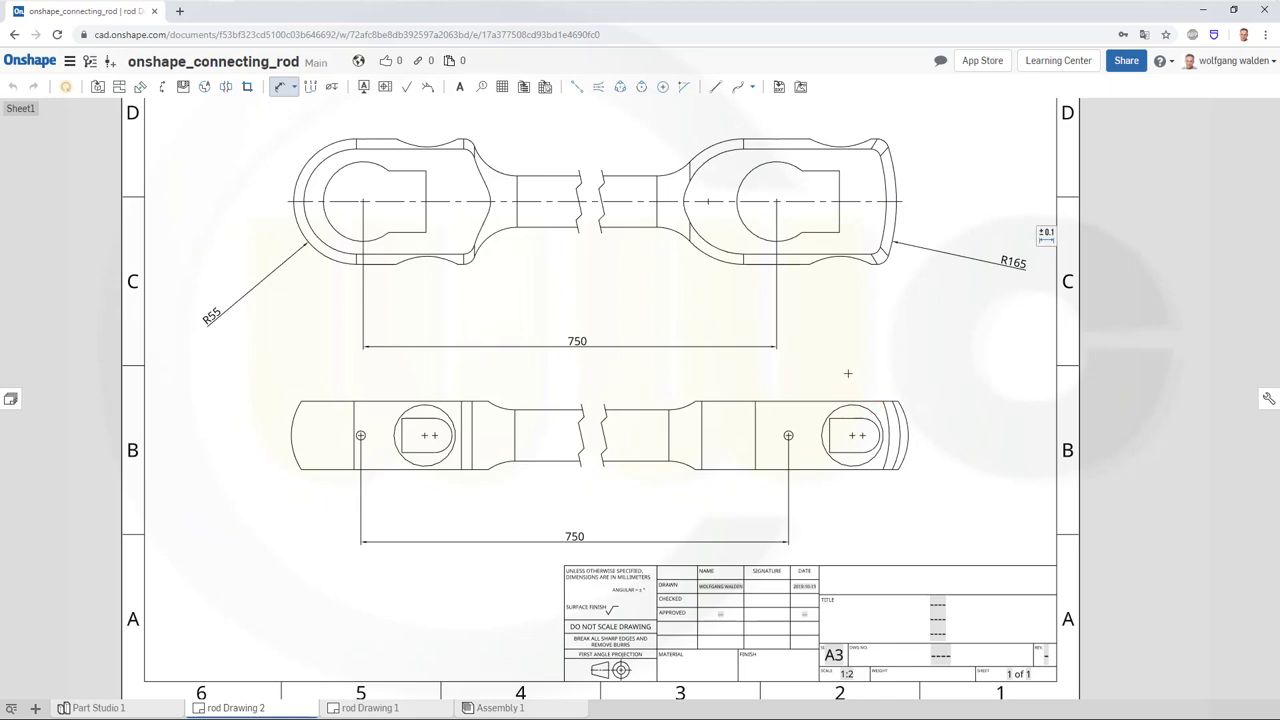
{"action": "left_click", "coordinate": [484, 160]}
{"action": "left_click", "coordinate": [503, 139]}
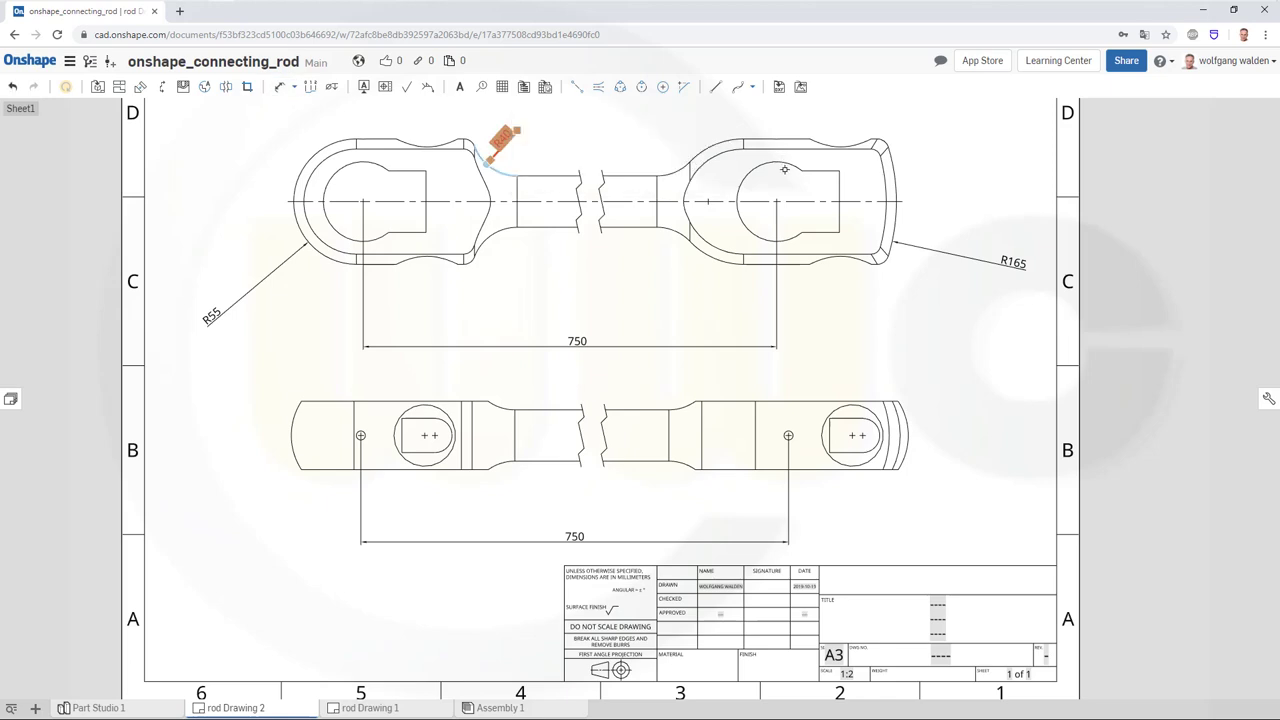
{"action": "left_click", "coordinate": [674, 172]}
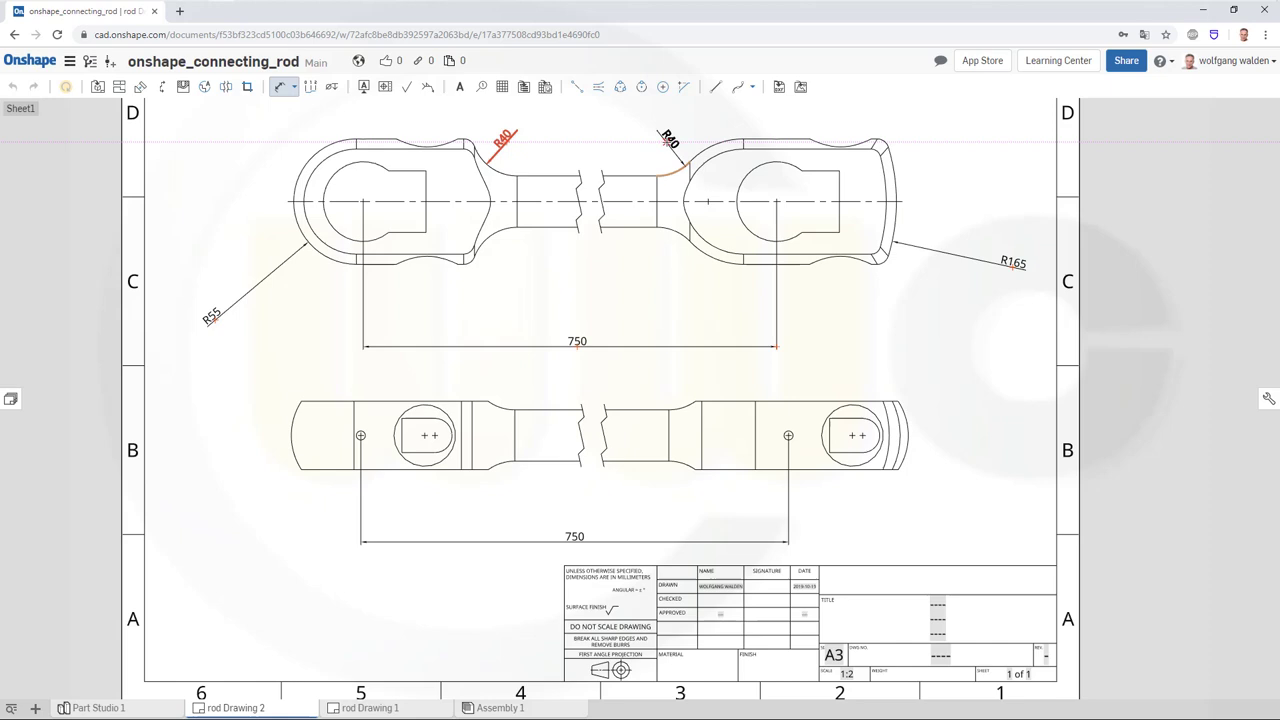
{"action": "left_click", "coordinate": [666, 141]}
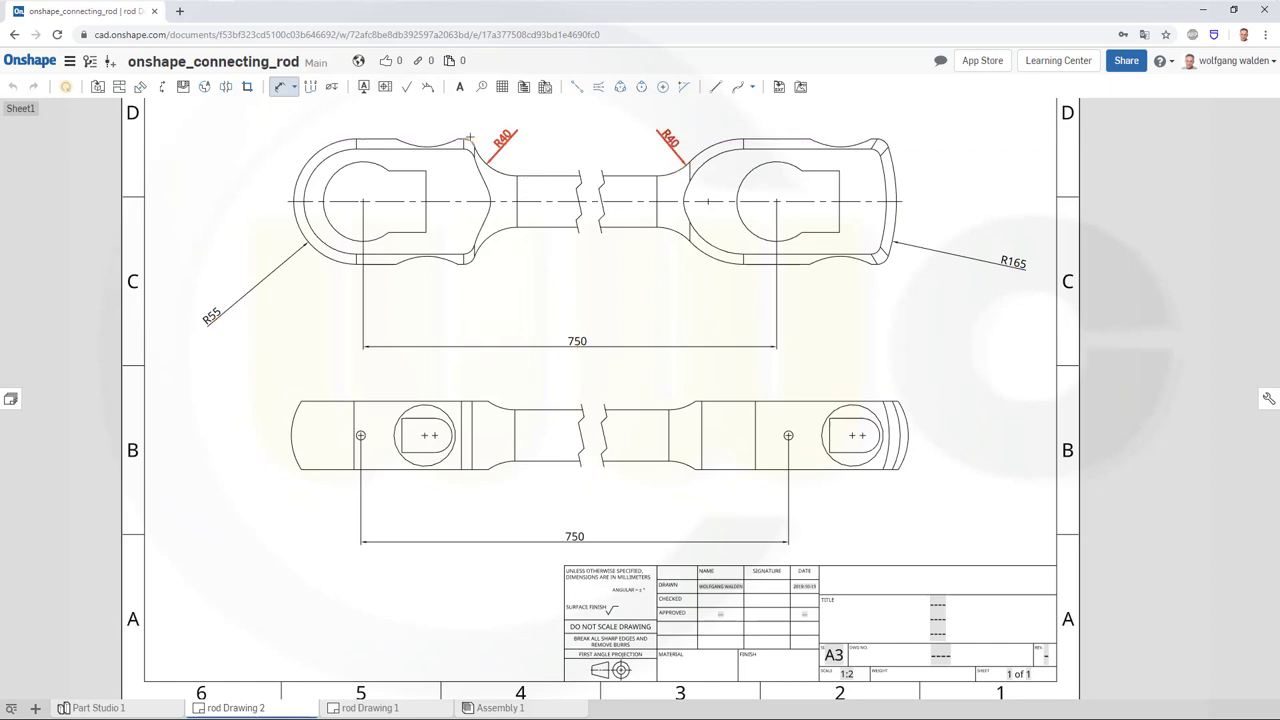
Step: Add an R10 radius dimension to the small corner arc at the left neck
{"action": "scroll", "coordinate": [469, 141], "scroll_direction": "up", "scroll_amount": 5}
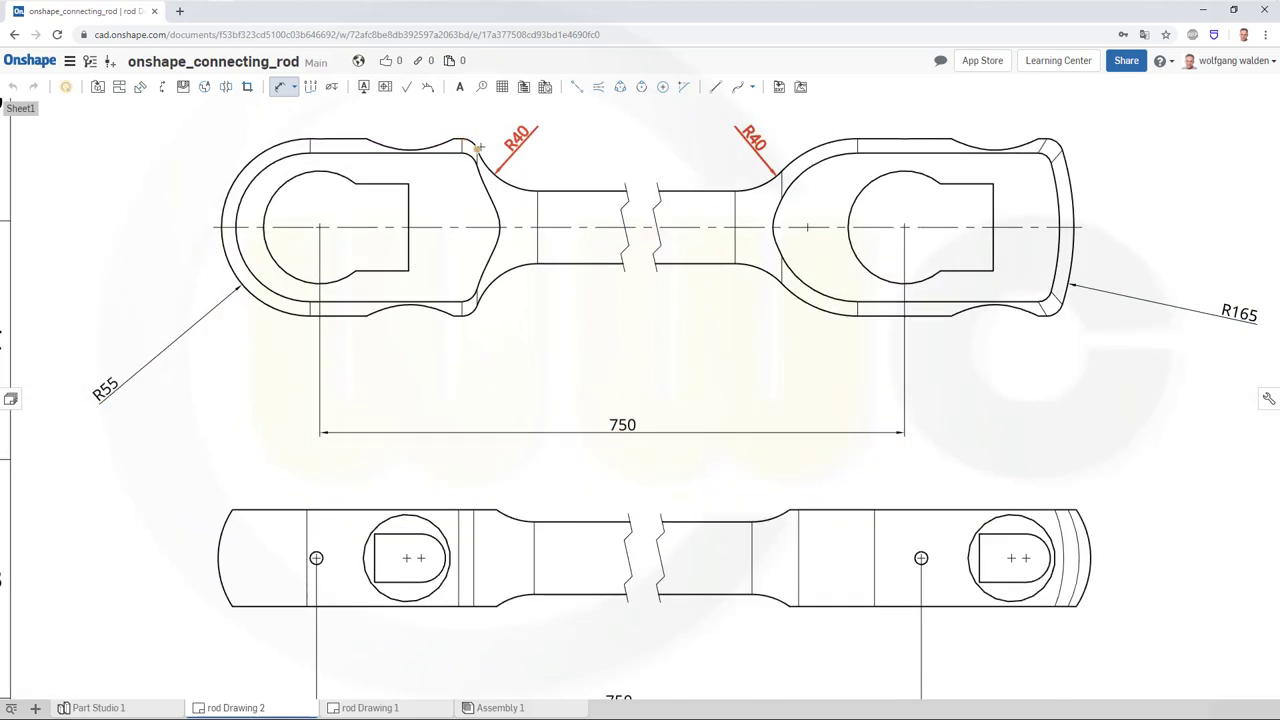
{"action": "left_click", "coordinate": [466, 140]}
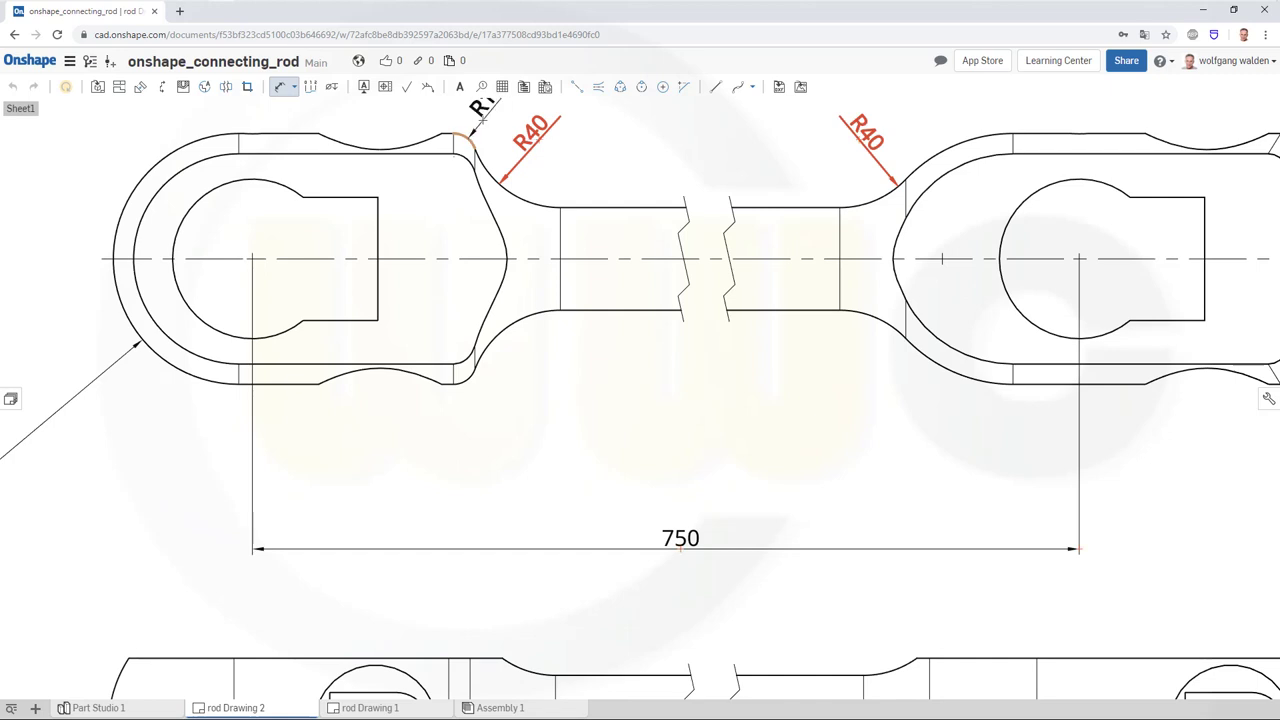
{"action": "left_click", "coordinate": [631, 141]}
{"action": "mouse_move", "coordinate": [843, 155]}
{"action": "middle_mouse_down"}
{"action": "mouse_move", "coordinate": [808, 273]}
{"action": "mouse_move", "coordinate": [717, 364]}
{"action": "middle_mouse_up"}
{"action": "scroll", "coordinate": [1026, 287], "scroll_direction": "down", "scroll_amount": 1}
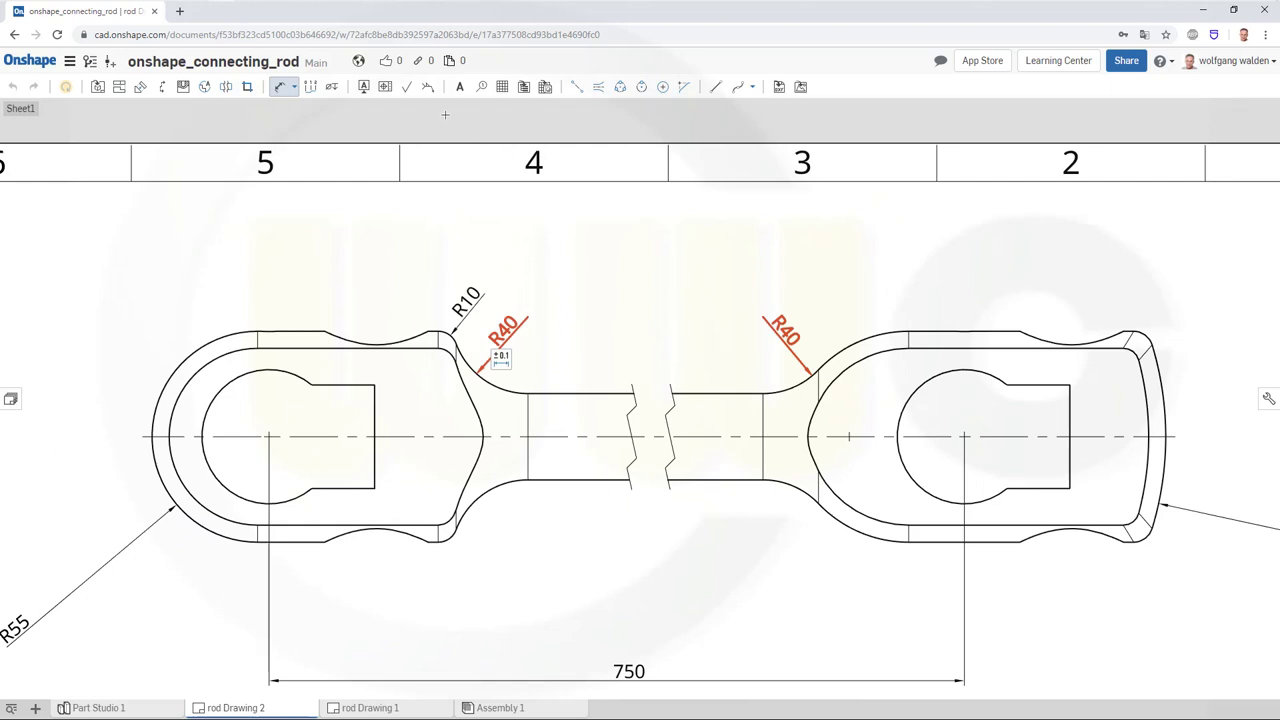
Step: Attach an 'R10' leader note to the small fillet at the rod's right end
{"action": "left_click", "coordinate": [459, 86]}
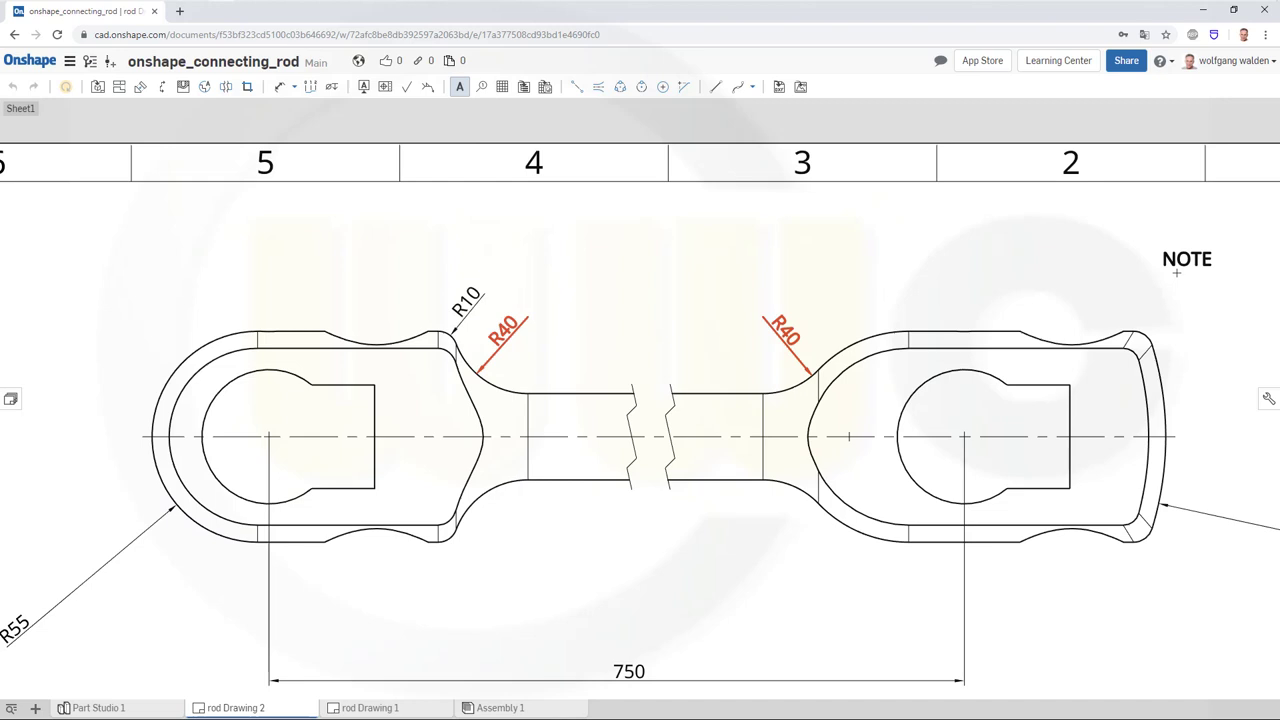
{"action": "left_click", "coordinate": [1145, 340]}
{"action": "left_click", "coordinate": [1172, 291]}
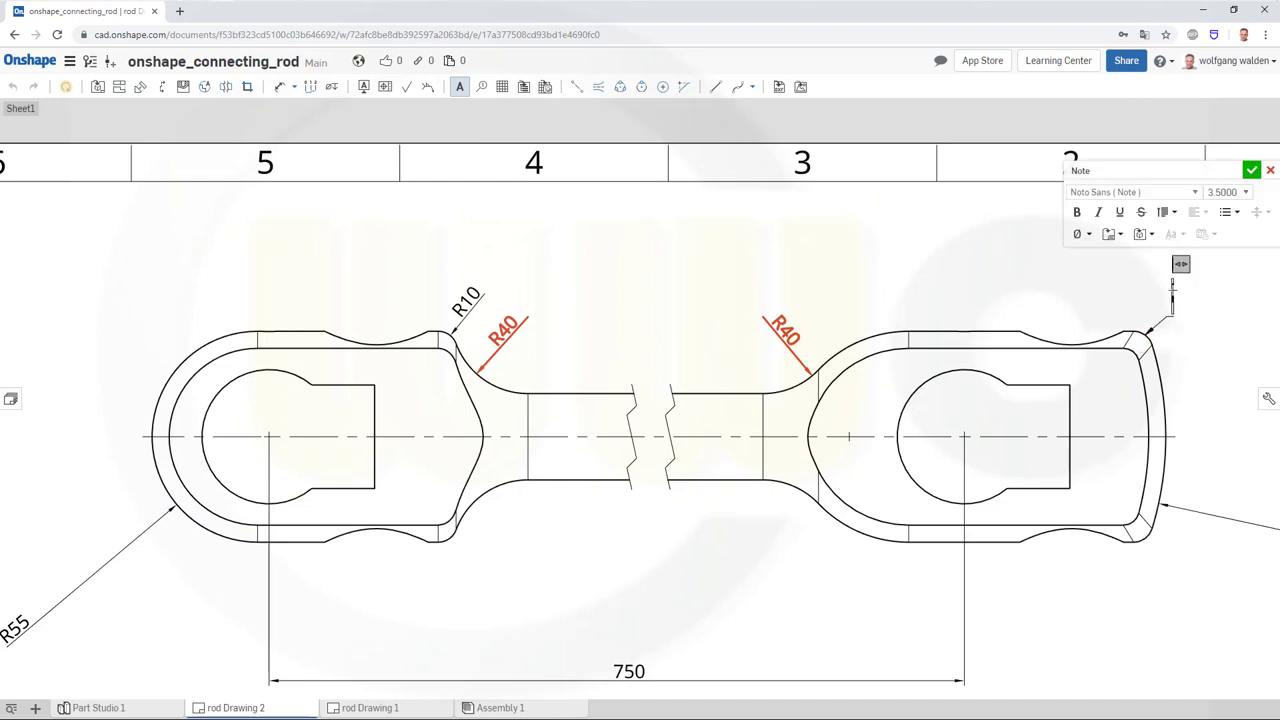
{"action": "type", "text": "R10"}
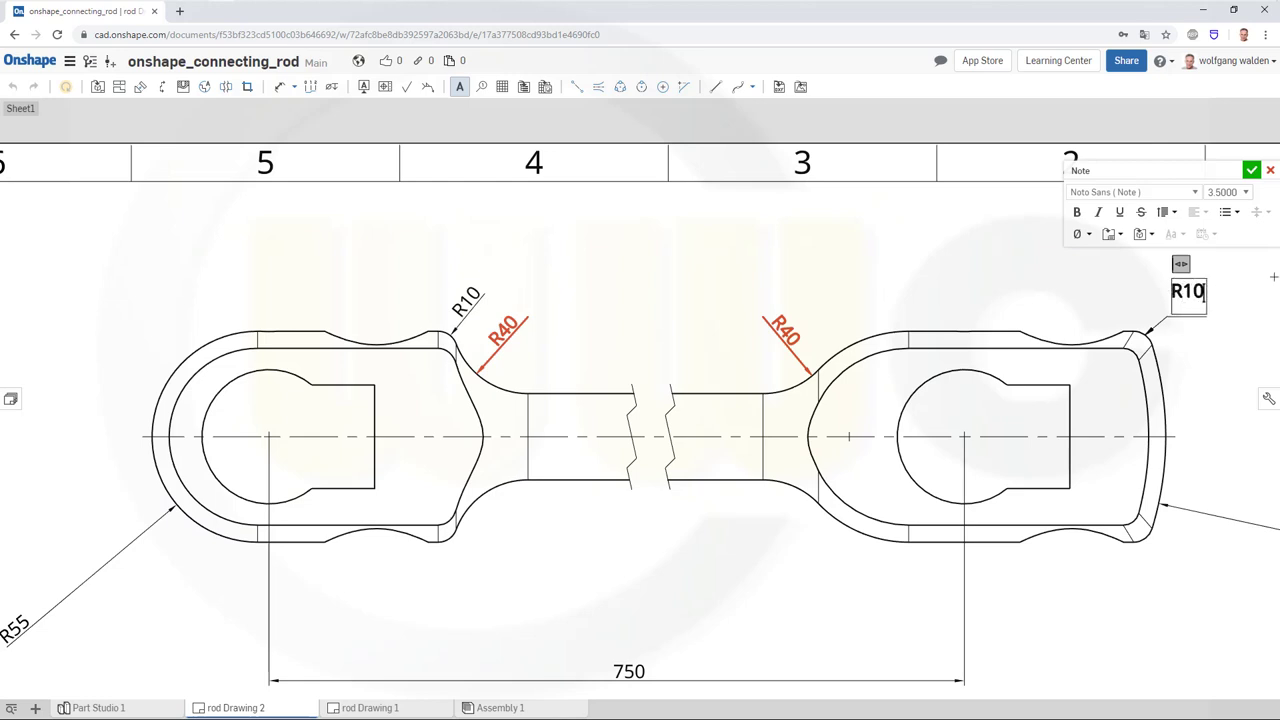
{"action": "left_click", "coordinate": [1251, 170]}
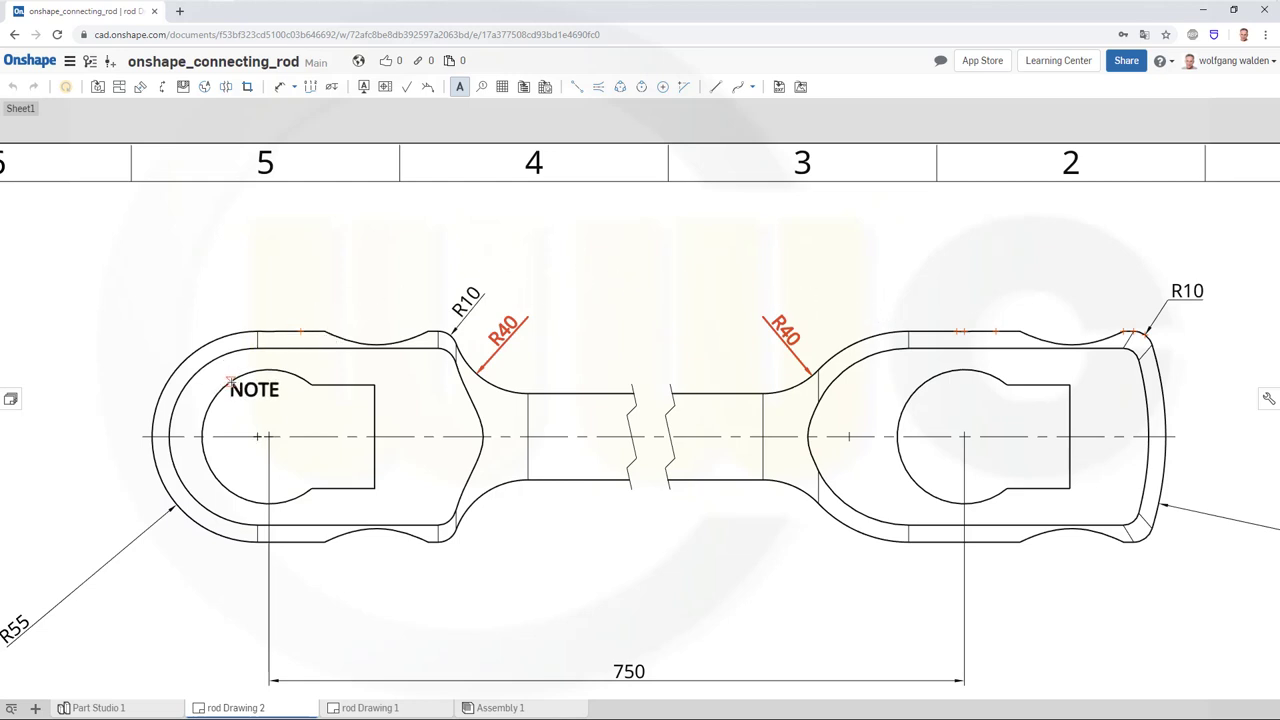
{"action": "key", "text": "Escape"}
Step: Add R35 radius dimensions to the inner holes of both eyes
{"action": "left_click", "coordinate": [284, 86]}
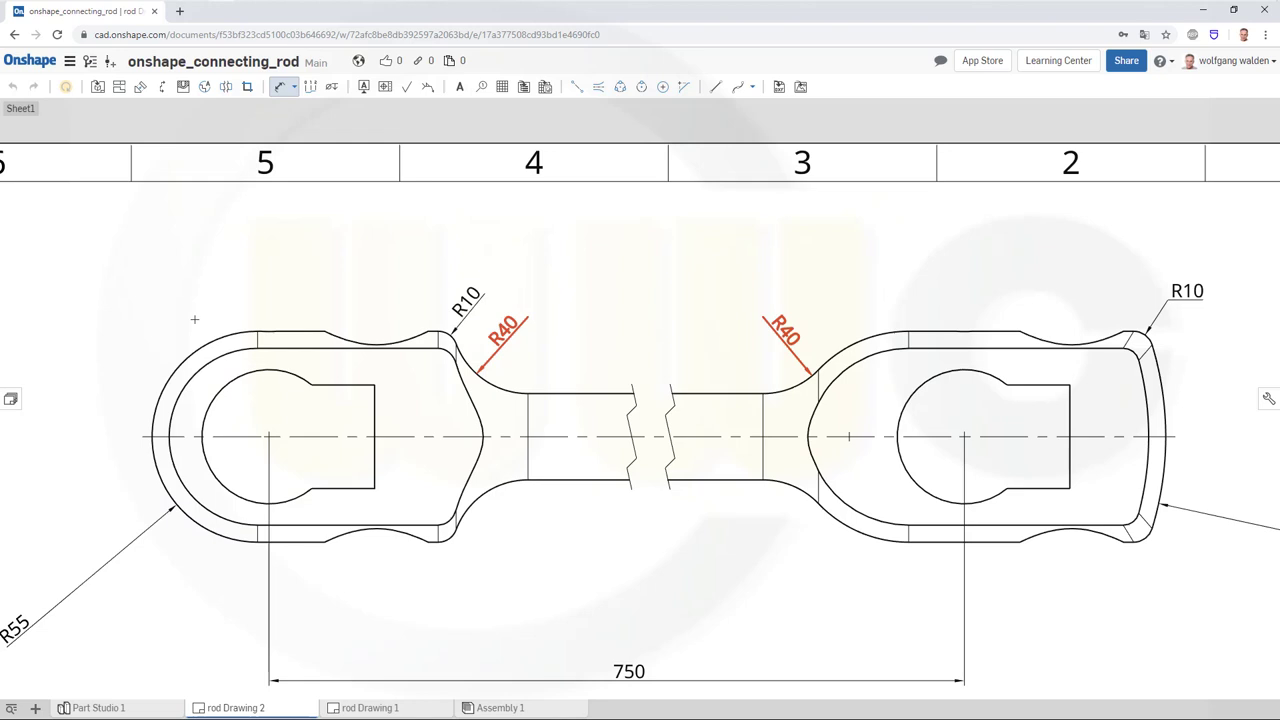
{"action": "left_click", "coordinate": [217, 383]}
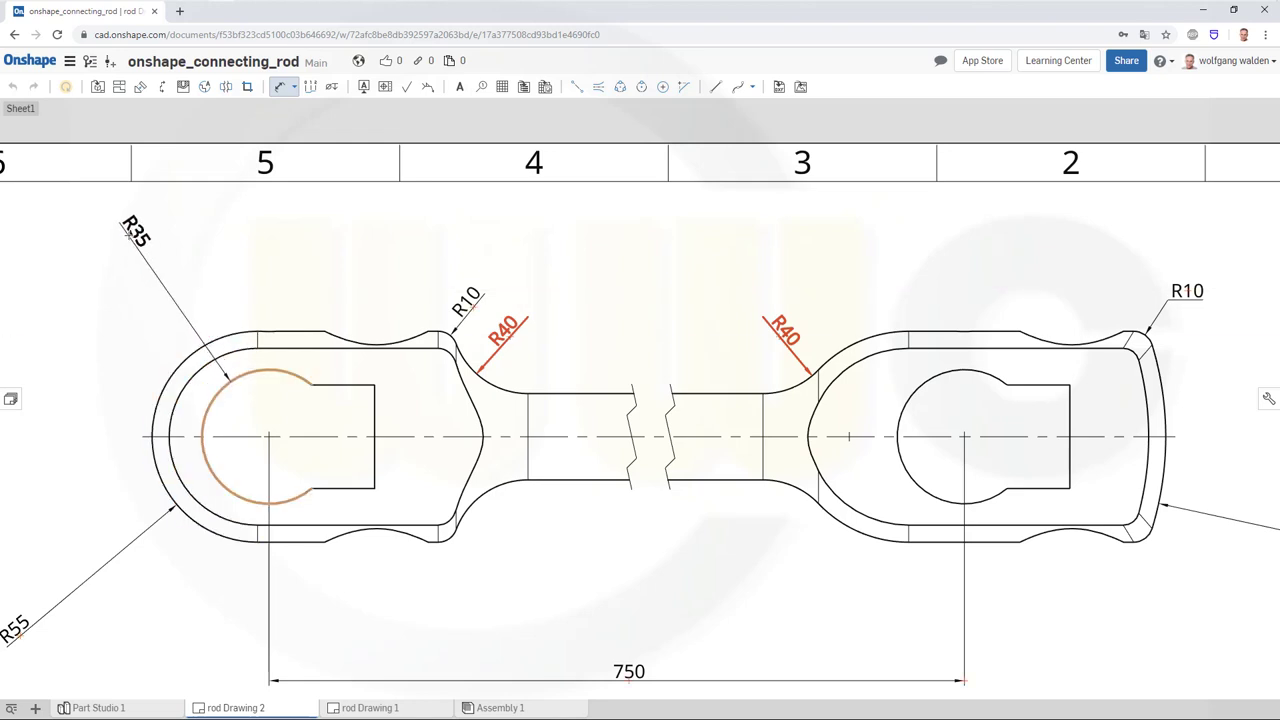
{"action": "left_click", "coordinate": [127, 229]}
{"action": "left_click", "coordinate": [964, 367]}
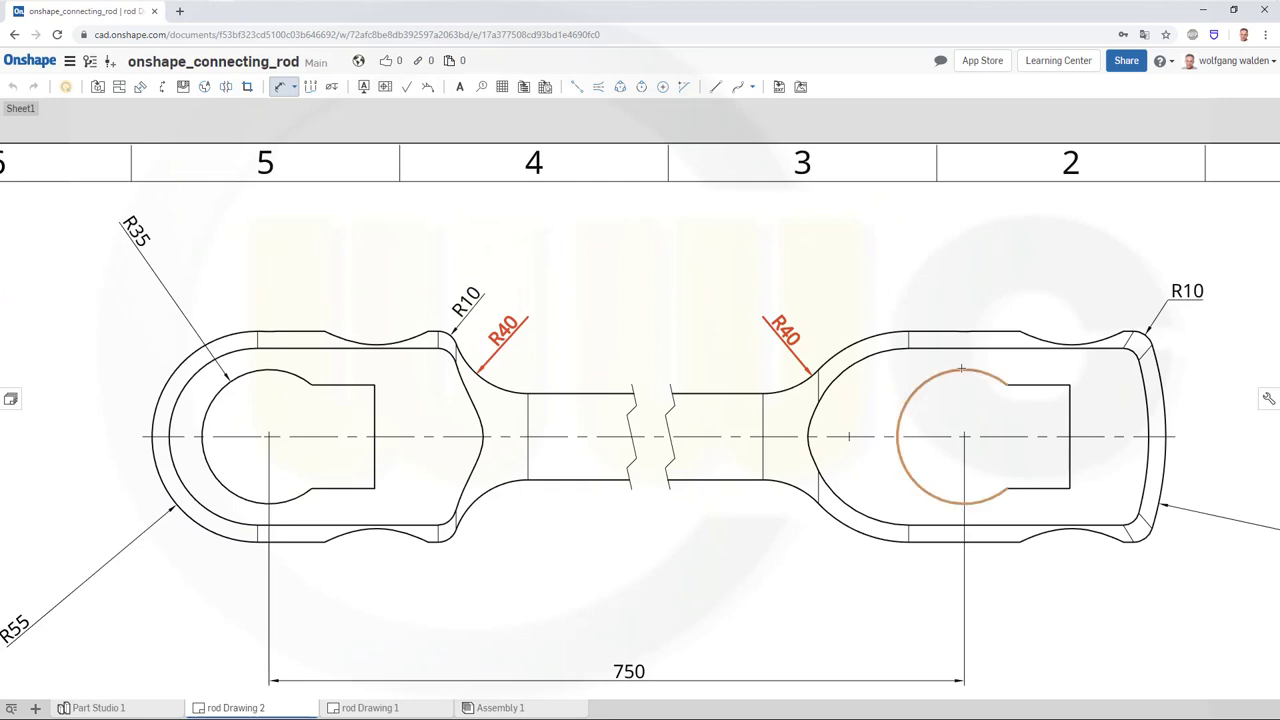
{"action": "left_click", "coordinate": [851, 218]}
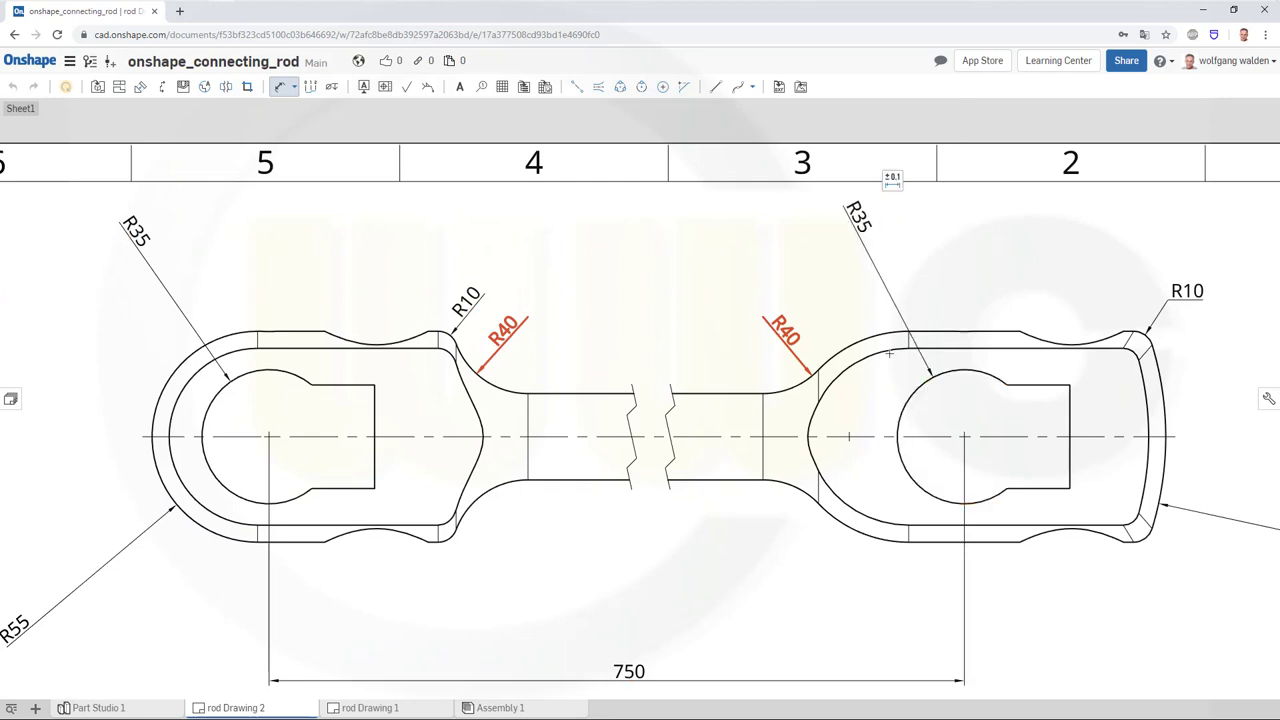
Step: Dimension the left eye's 54 slot width and delete the stray 25 dimension
{"action": "left_click", "coordinate": [337, 385]}
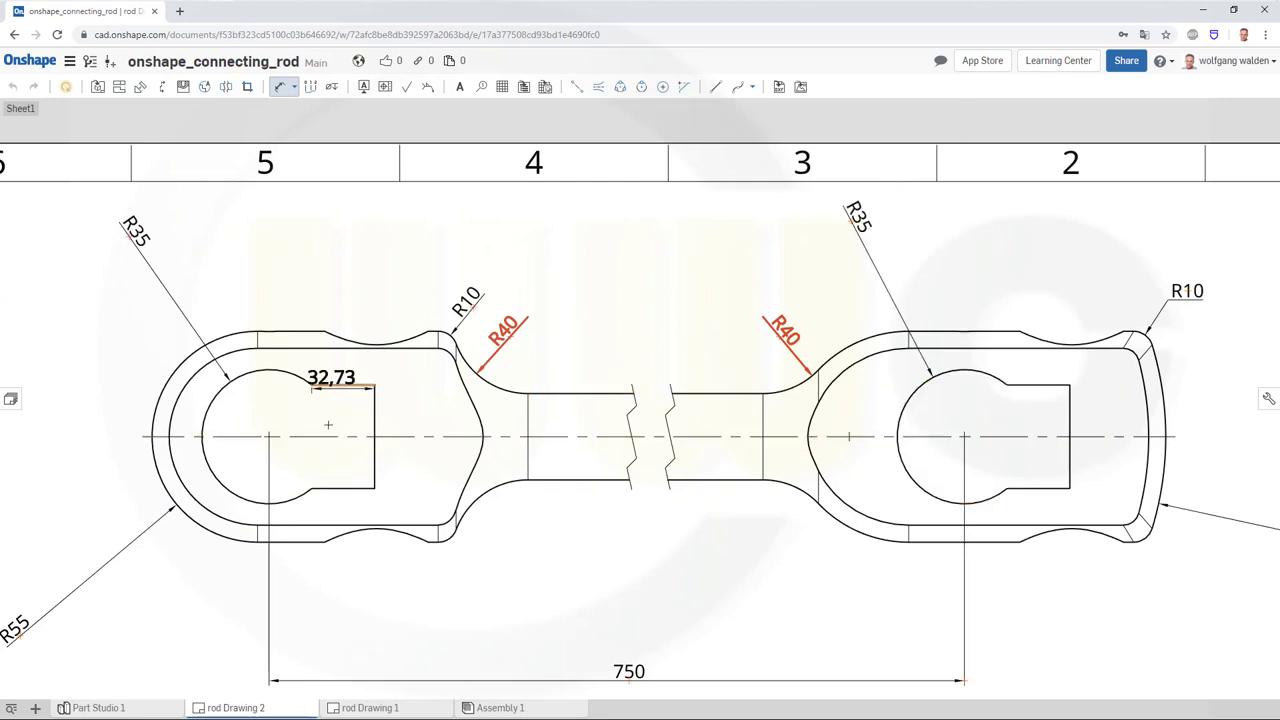
{"action": "left_click", "coordinate": [340, 488]}
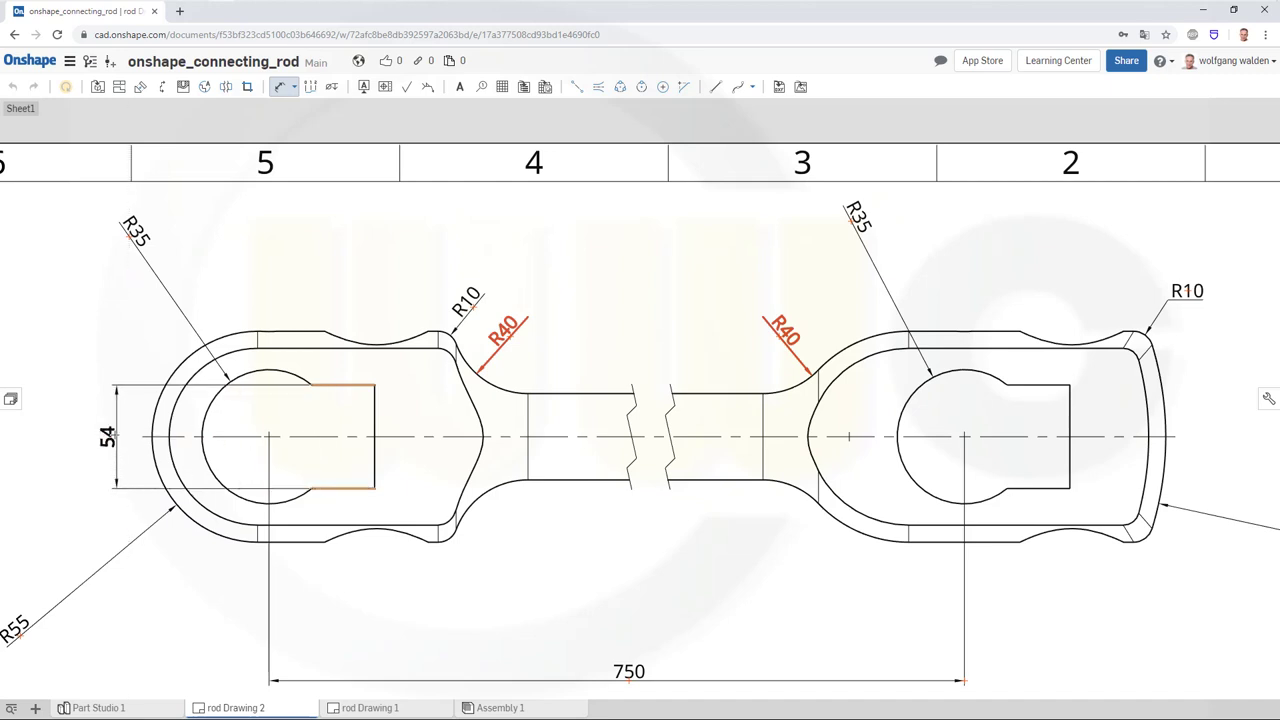
{"action": "left_click", "coordinate": [105, 436]}
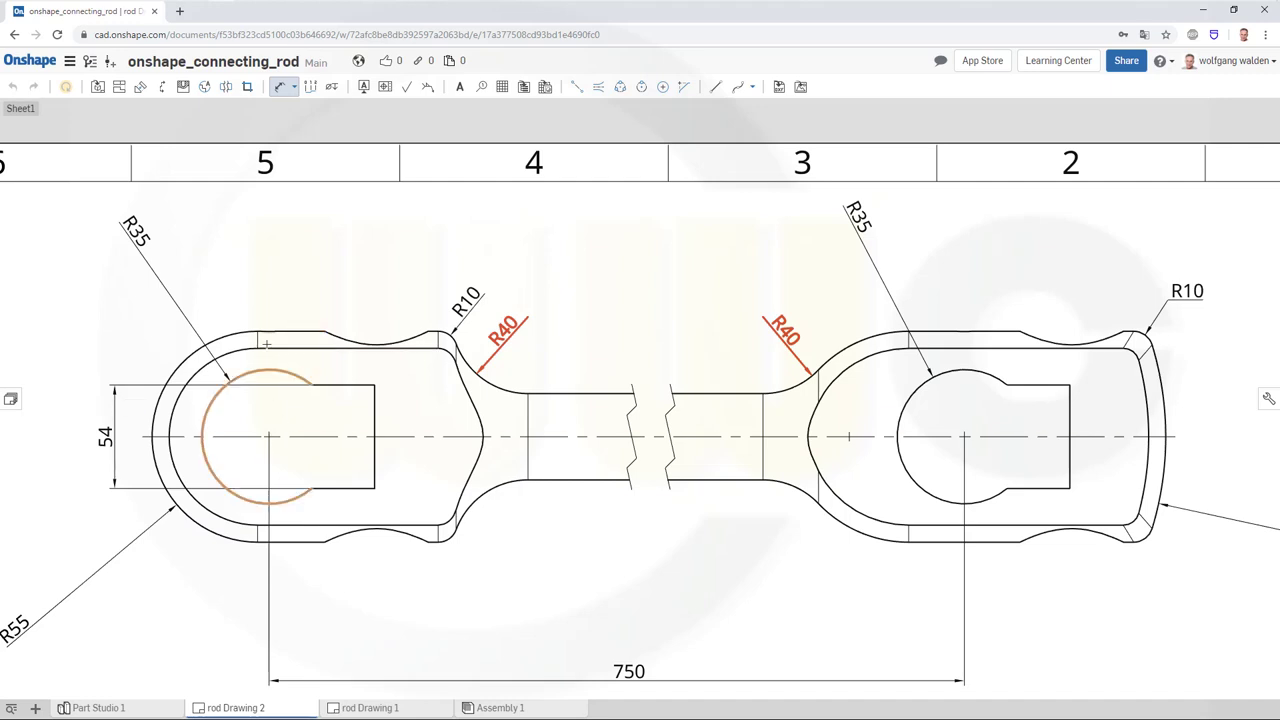
{"action": "left_click", "coordinate": [296, 329]}
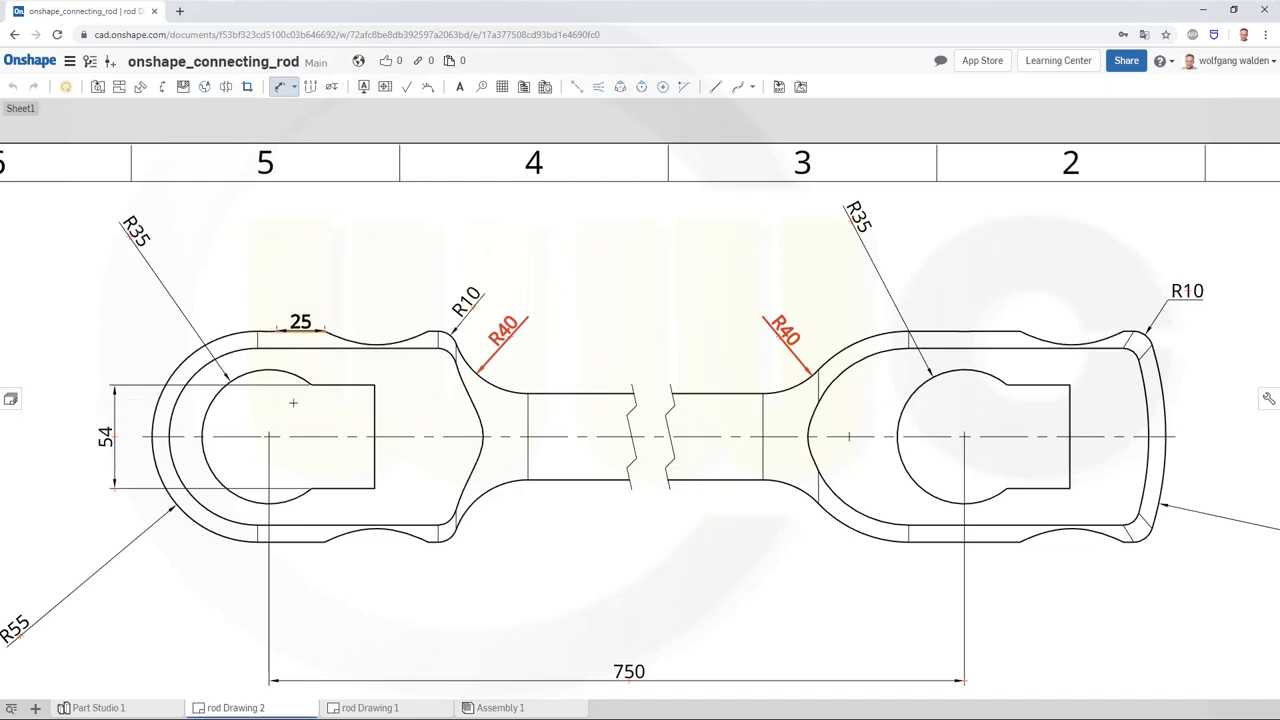
{"action": "left_click", "coordinate": [299, 546]}
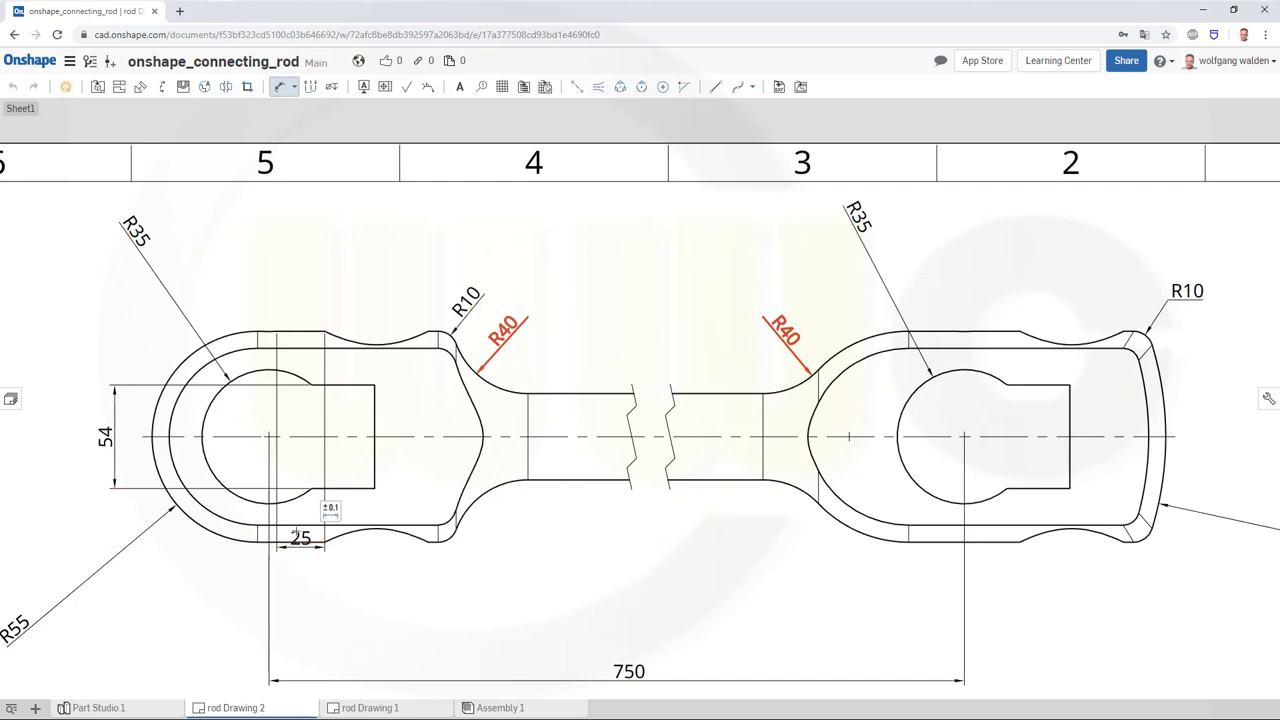
{"action": "key", "text": "Escape"}
{"action": "left_click", "coordinate": [296, 540]}
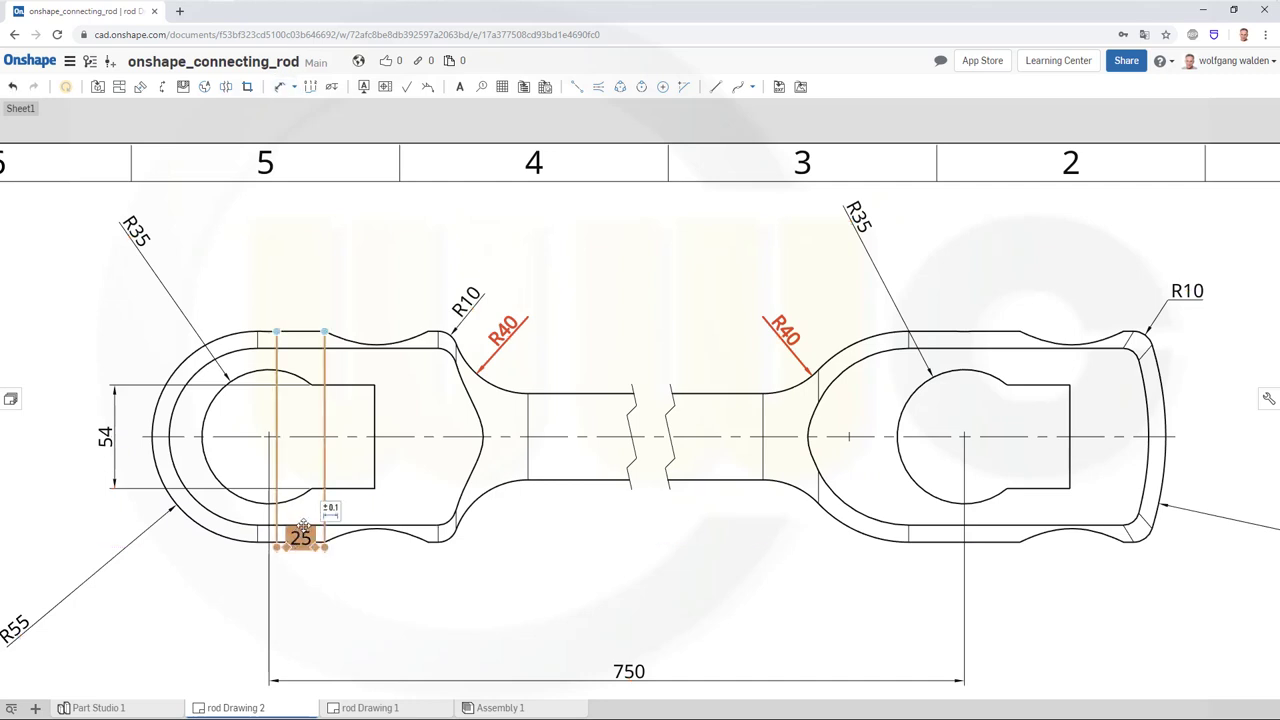
{"action": "key", "text": "Delete"}
Step: Dimension the left eye's 110 overall height, placed beside the eye
{"action": "left_click", "coordinate": [278, 88]}
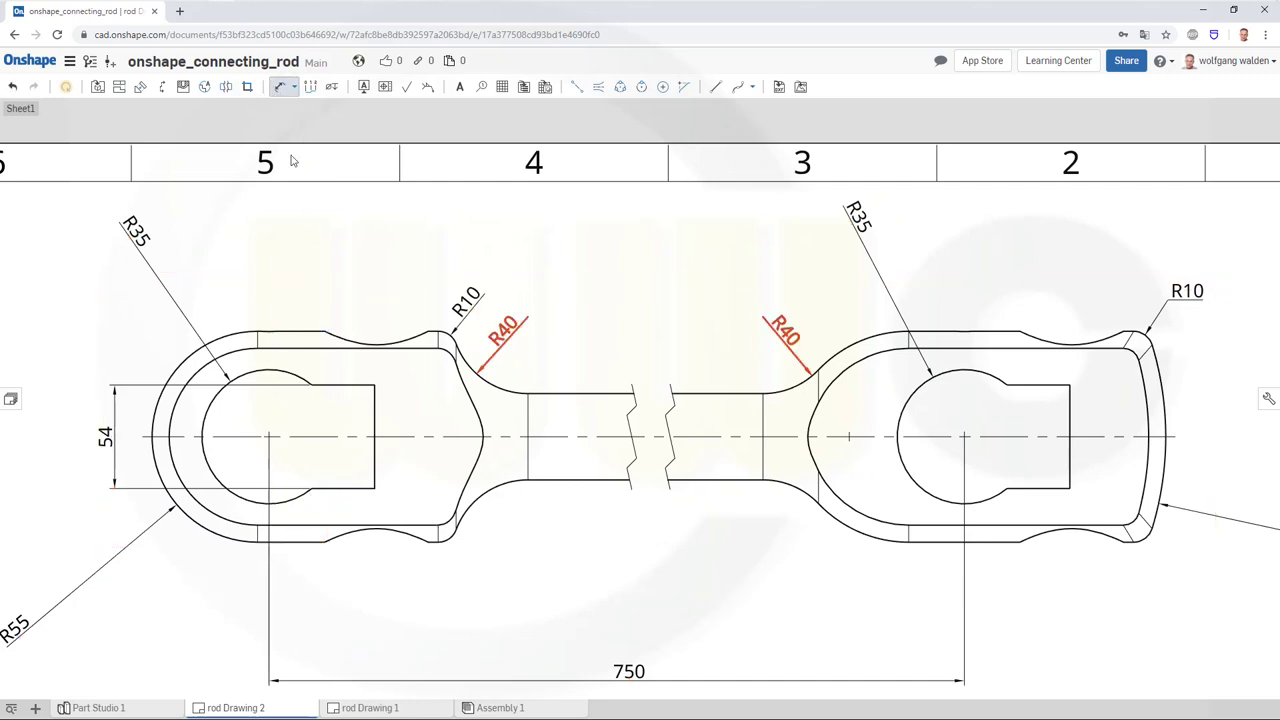
{"action": "left_click", "coordinate": [293, 331]}
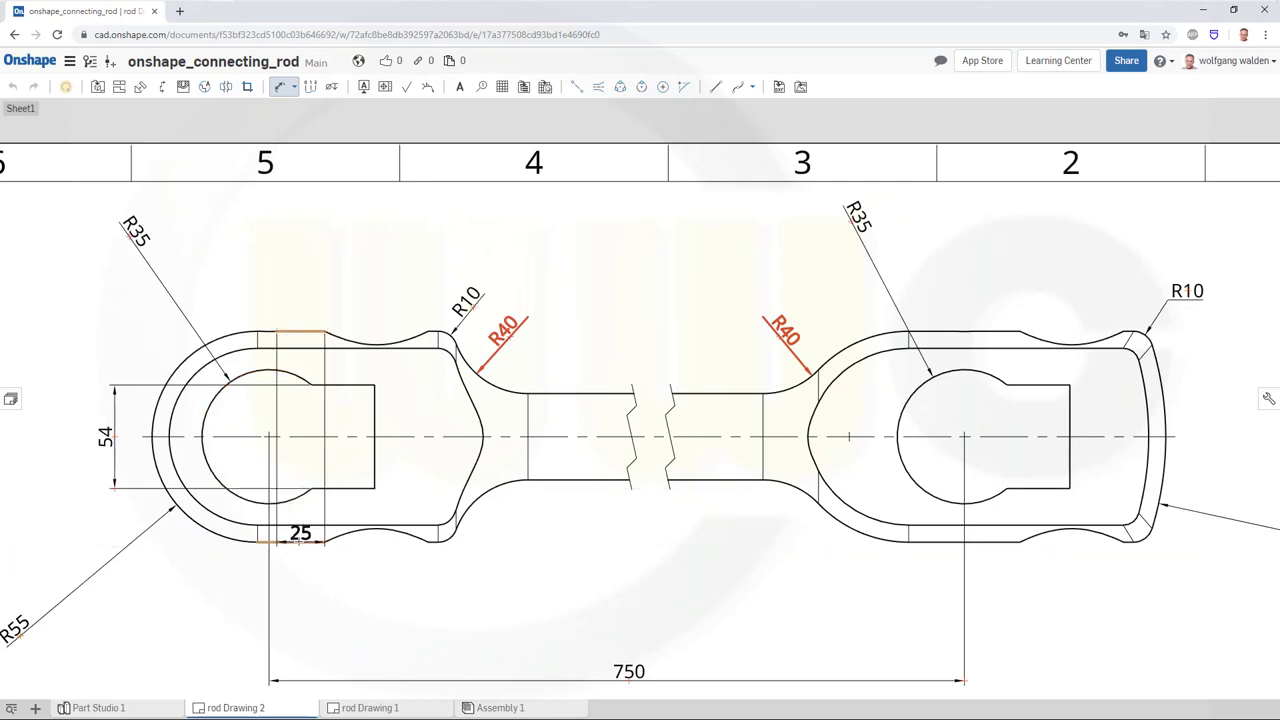
{"action": "left_click", "coordinate": [293, 541]}
{"action": "left_click", "coordinate": [48, 436]}
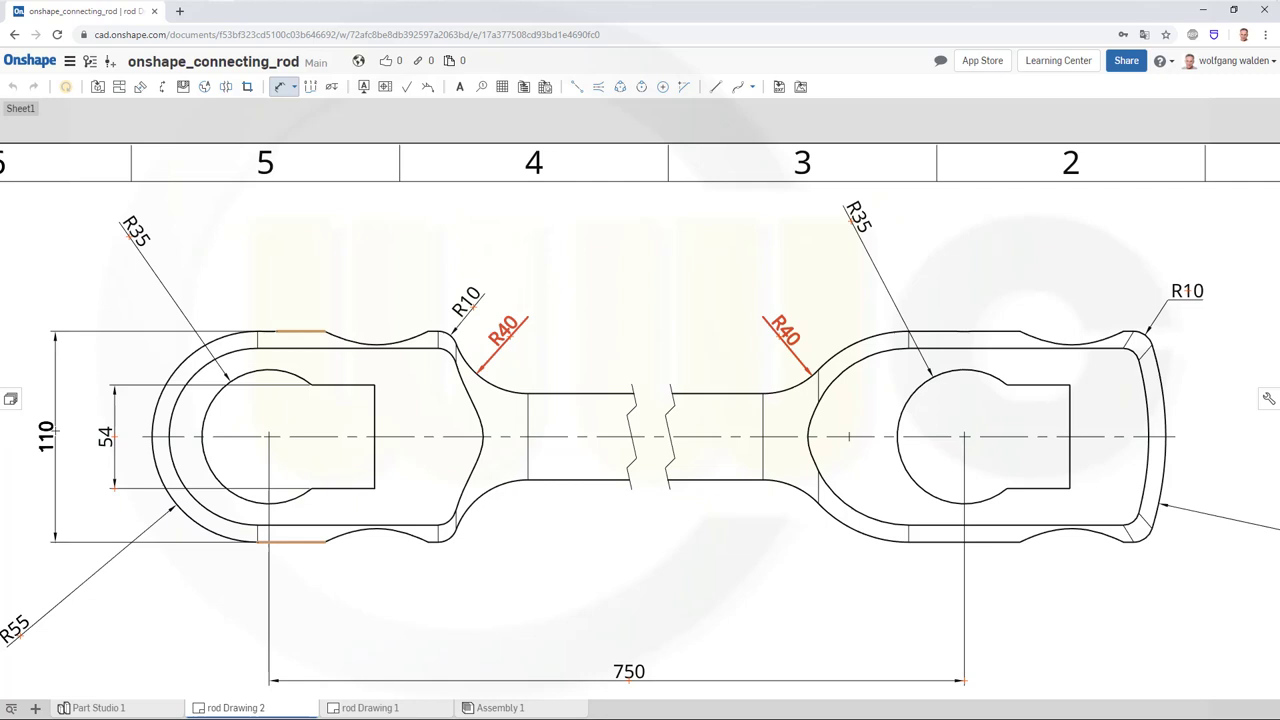
{"action": "middle_click_drag", "start_coordinate": [4, 427], "coordinate": [267, 444]}
{"action": "left_click", "coordinate": [230, 441]}
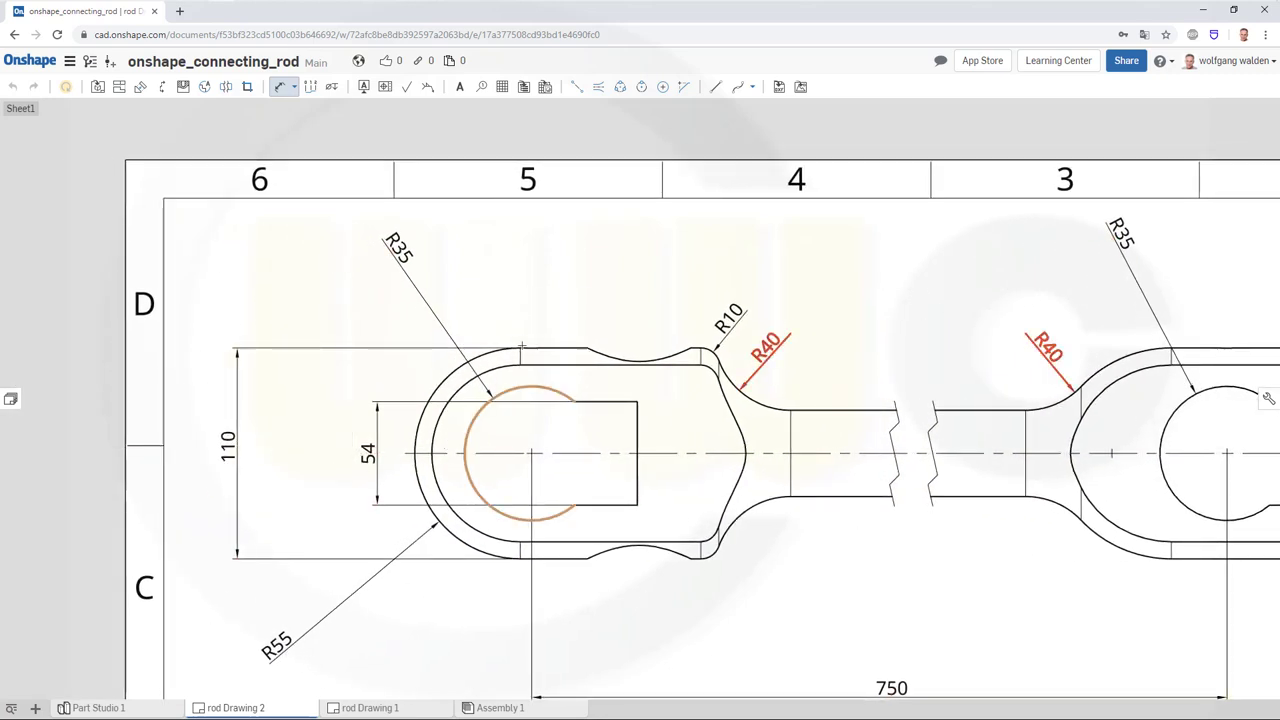
Step: Turn on Show hidden lines for the upper rod view so its hidden edges appear dashed
{"action": "key", "text": "Escape"}
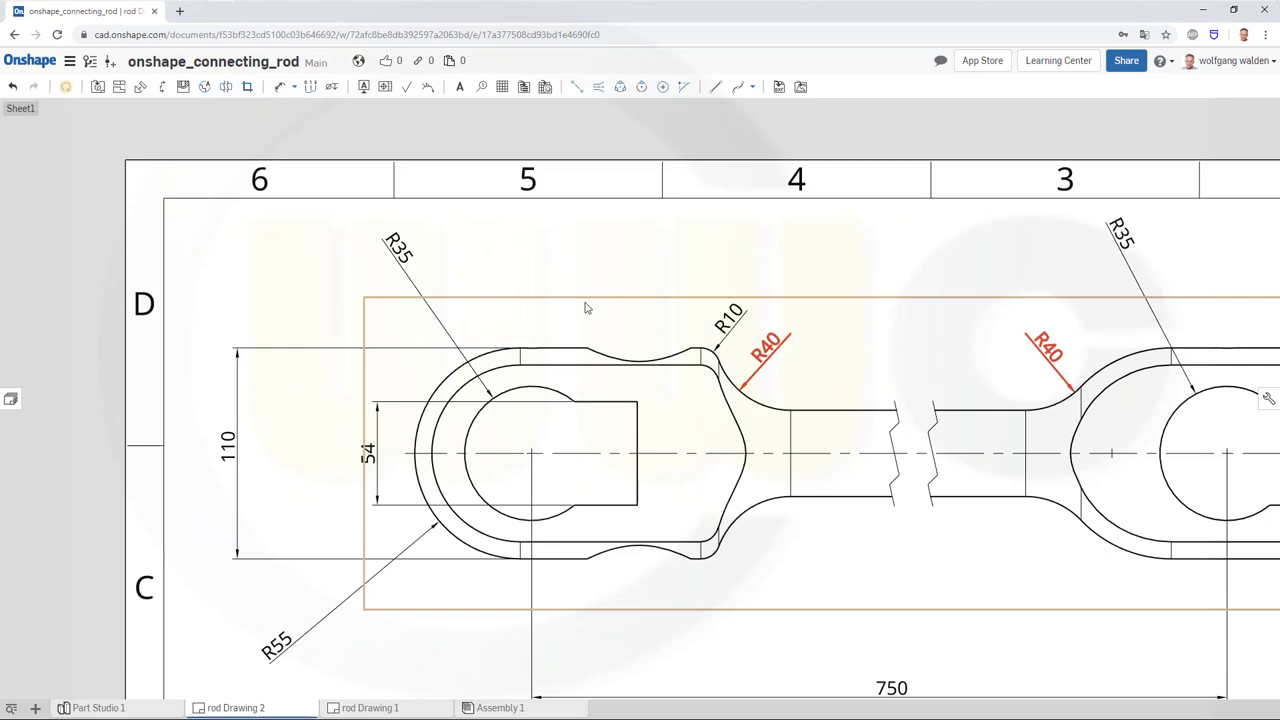
{"action": "left_click", "coordinate": [586, 304]}
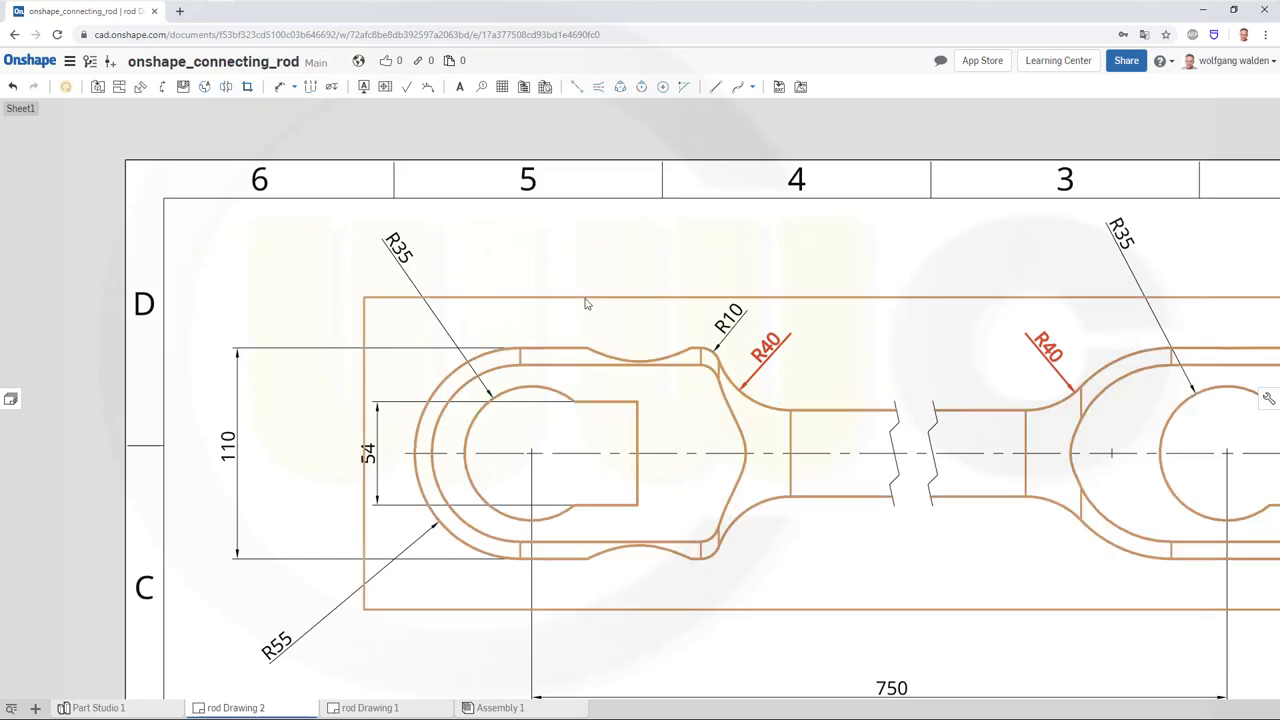
{"action": "right_click", "coordinate": [586, 304]}
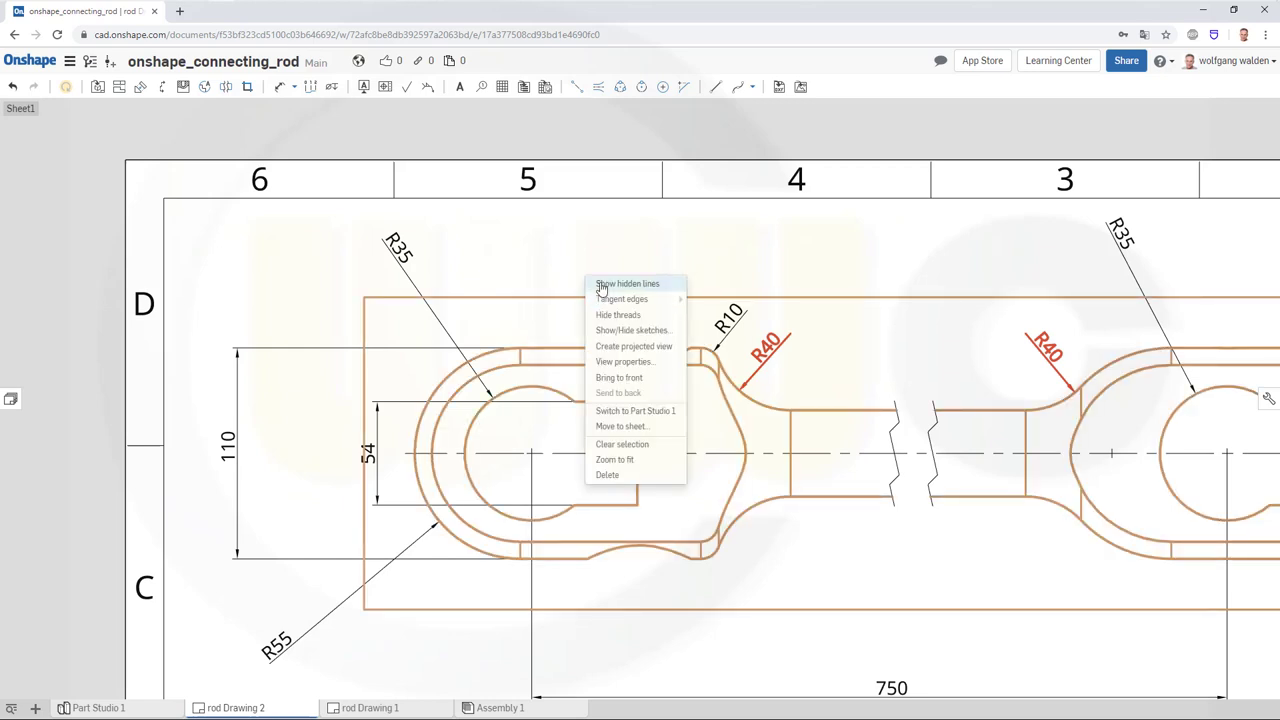
{"action": "left_click", "coordinate": [603, 285]}
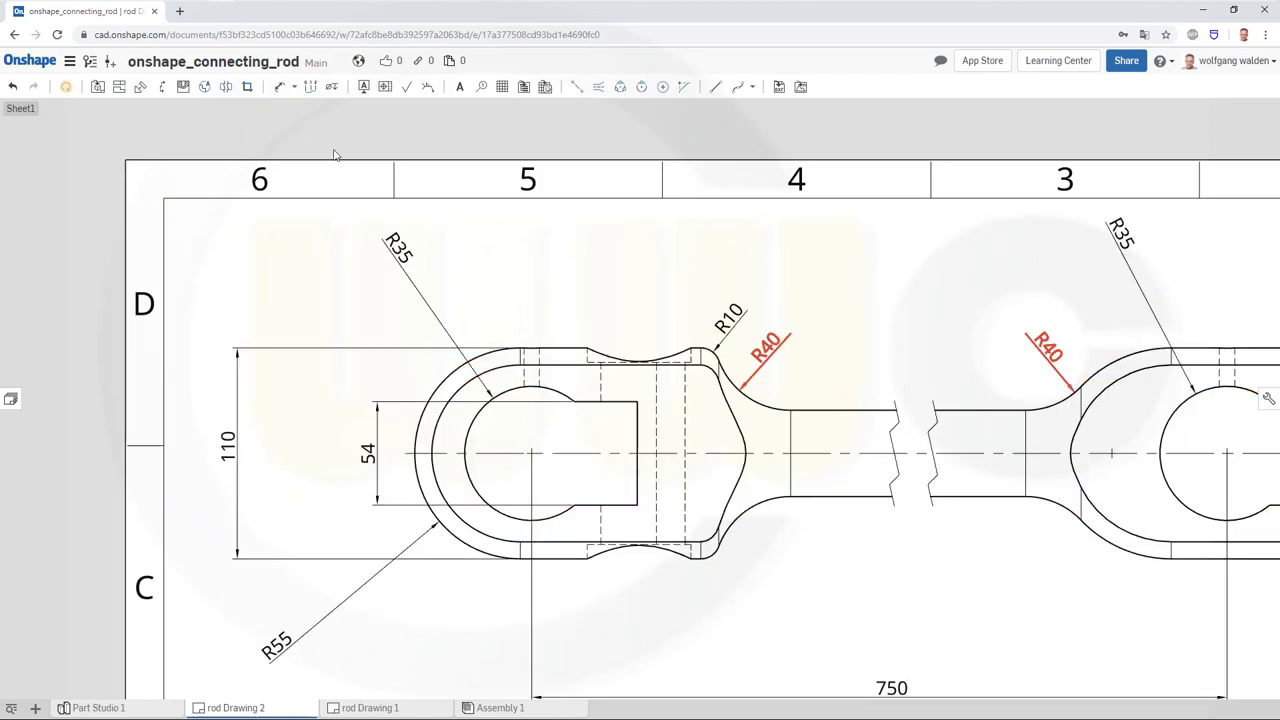
{"action": "left_click", "coordinate": [281, 86]}
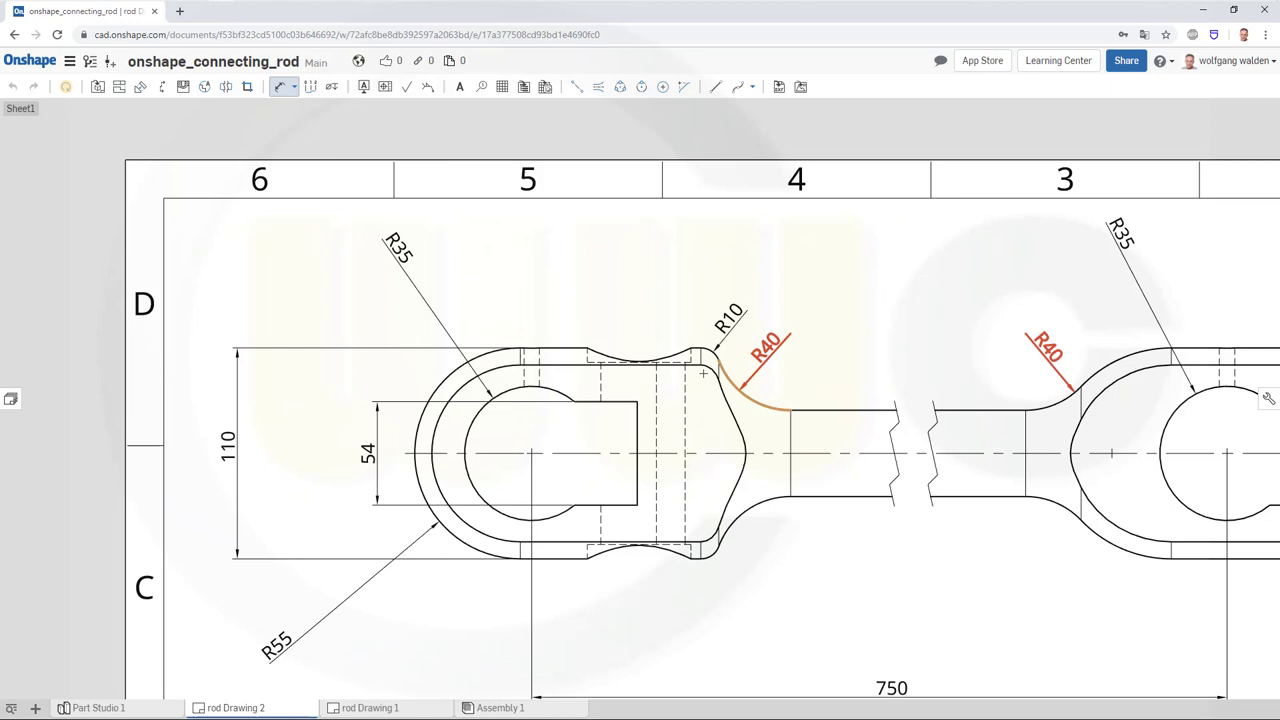
{"action": "scroll", "coordinate": [700, 330], "scroll_direction": "up", "scroll_amount": 8}
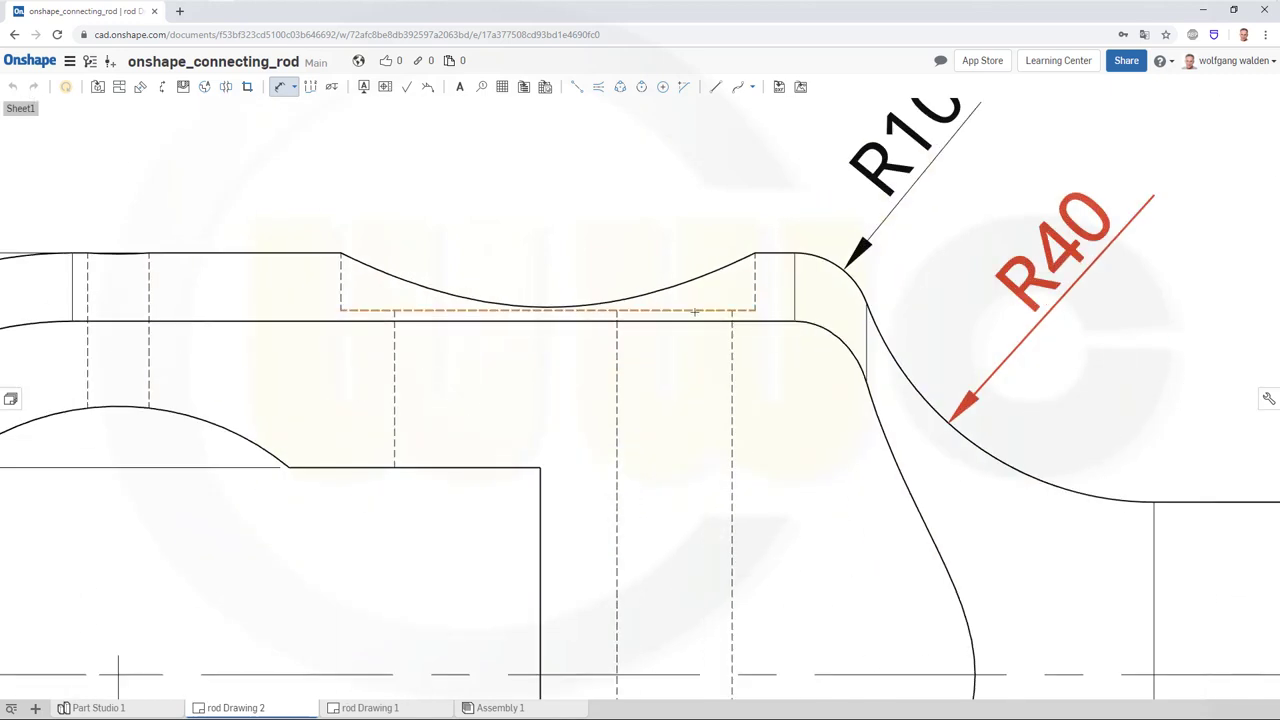
Step: Dimension the 95 span between the left eye's top and bottom dashed edges, placed left of the eye
{"action": "left_click", "coordinate": [693, 318]}
{"action": "scroll", "coordinate": [730, 400], "scroll_direction": "down", "scroll_amount": 4}
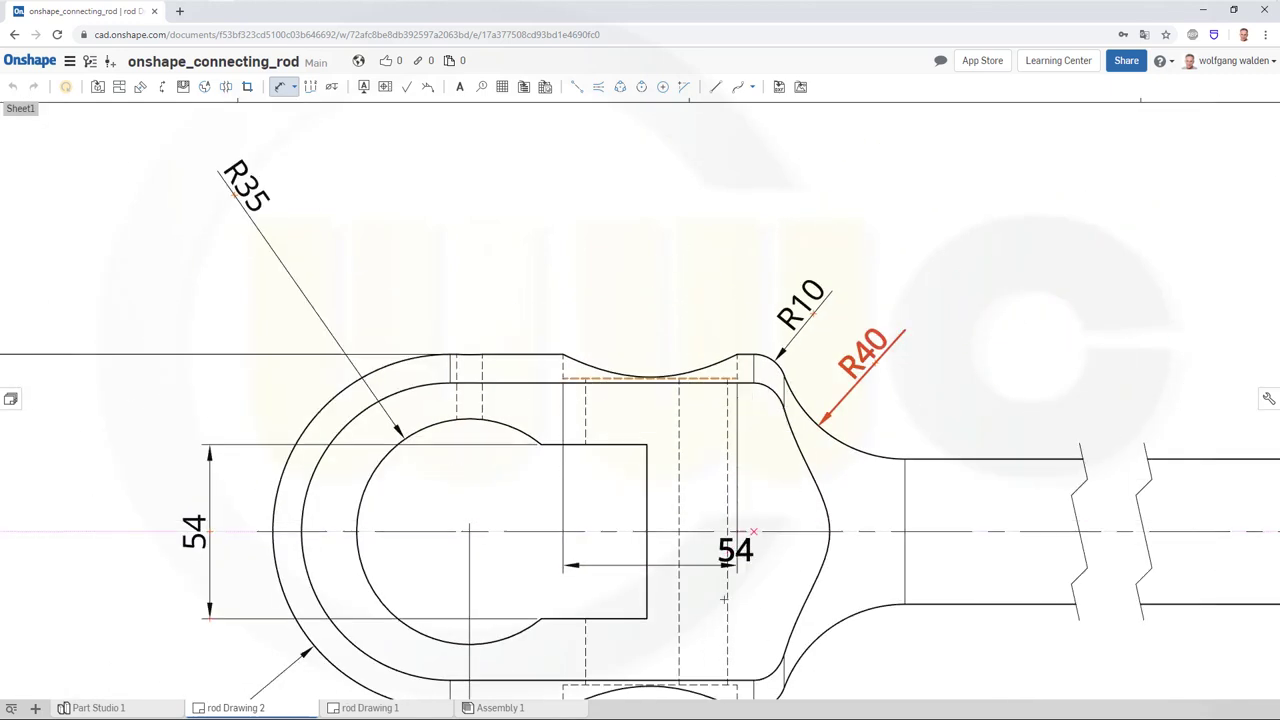
{"action": "left_click", "coordinate": [650, 686]}
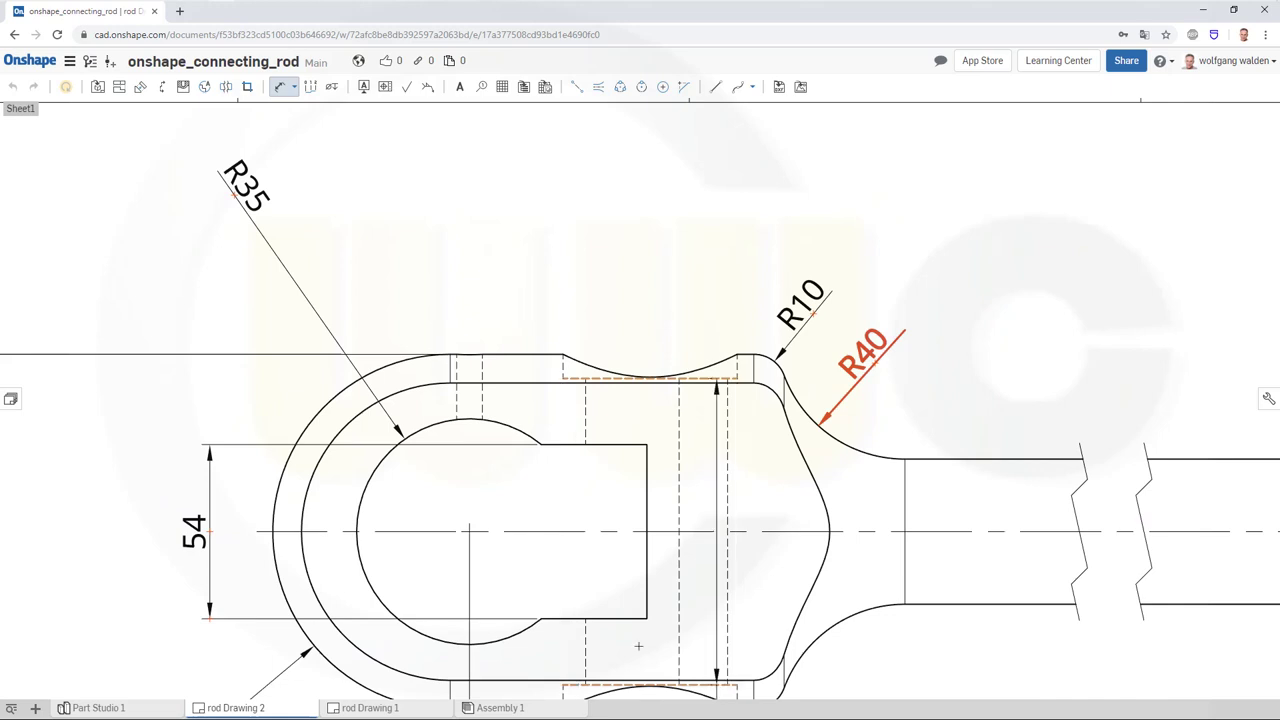
{"action": "left_click", "coordinate": [109, 521]}
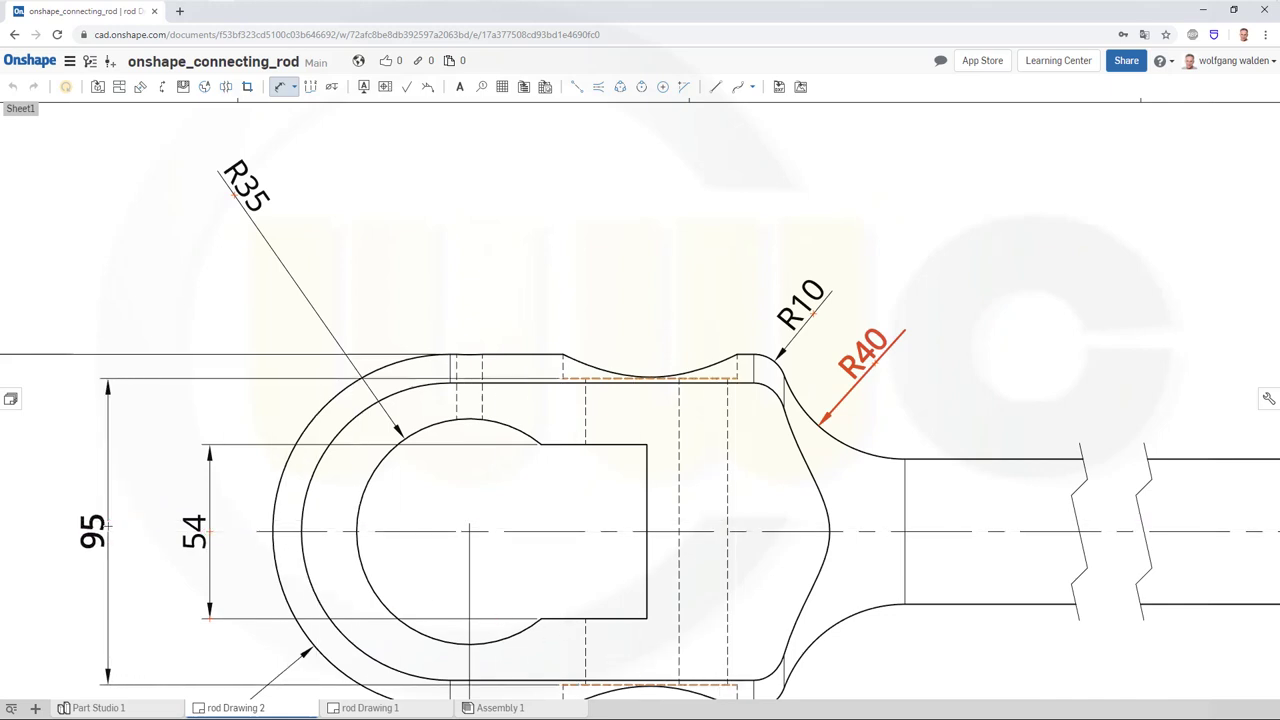
{"action": "scroll", "coordinate": [362, 492], "scroll_direction": "down", "scroll_amount": 4}
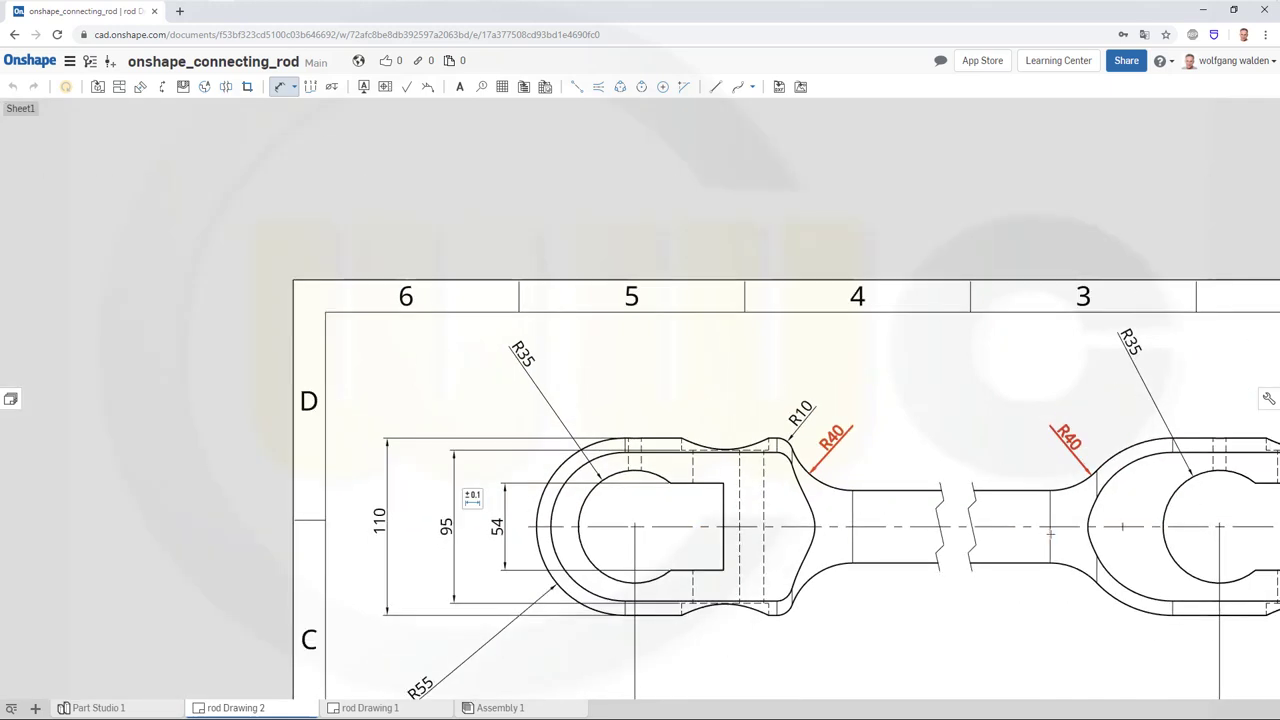
{"action": "middle_click_drag", "start_coordinate": [1043, 530], "coordinate": [726, 521]}
Step: Add a vertical 54 slot-width and a 110 overall-width dimension to the right eye
{"action": "scroll", "coordinate": [958, 482], "scroll_direction": "up", "scroll_amount": 3}
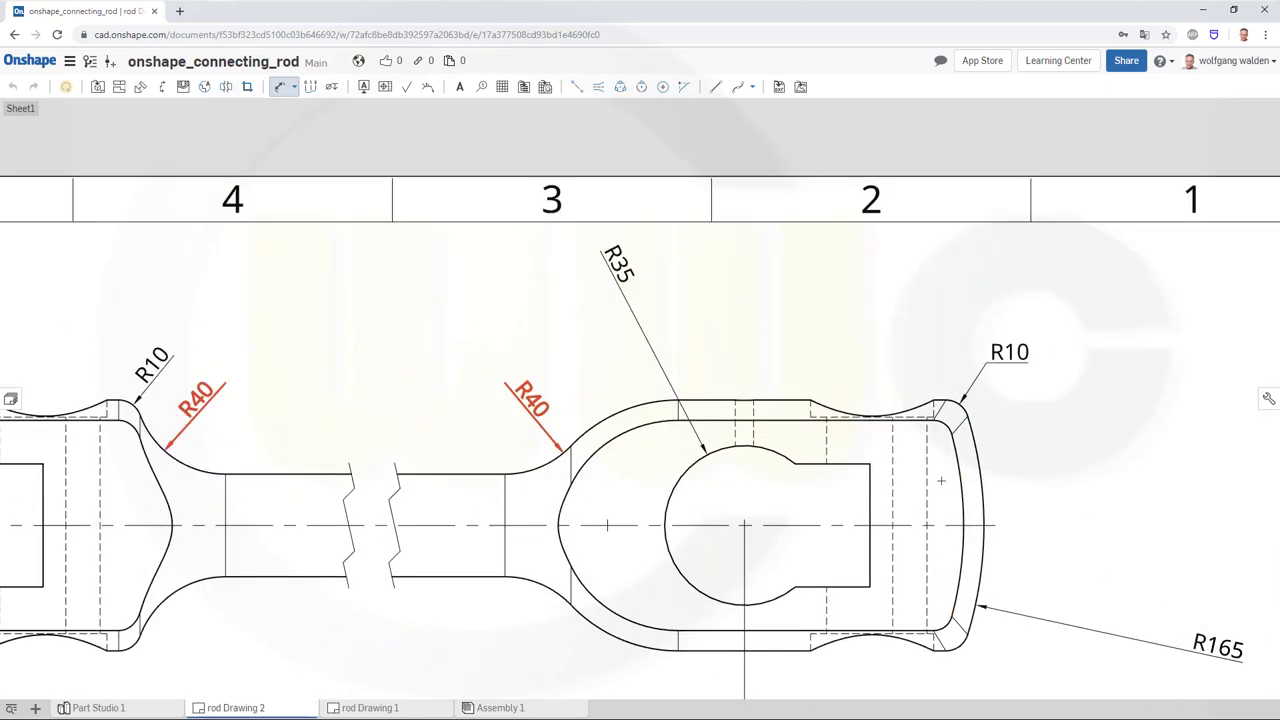
{"action": "left_click", "coordinate": [822, 475]}
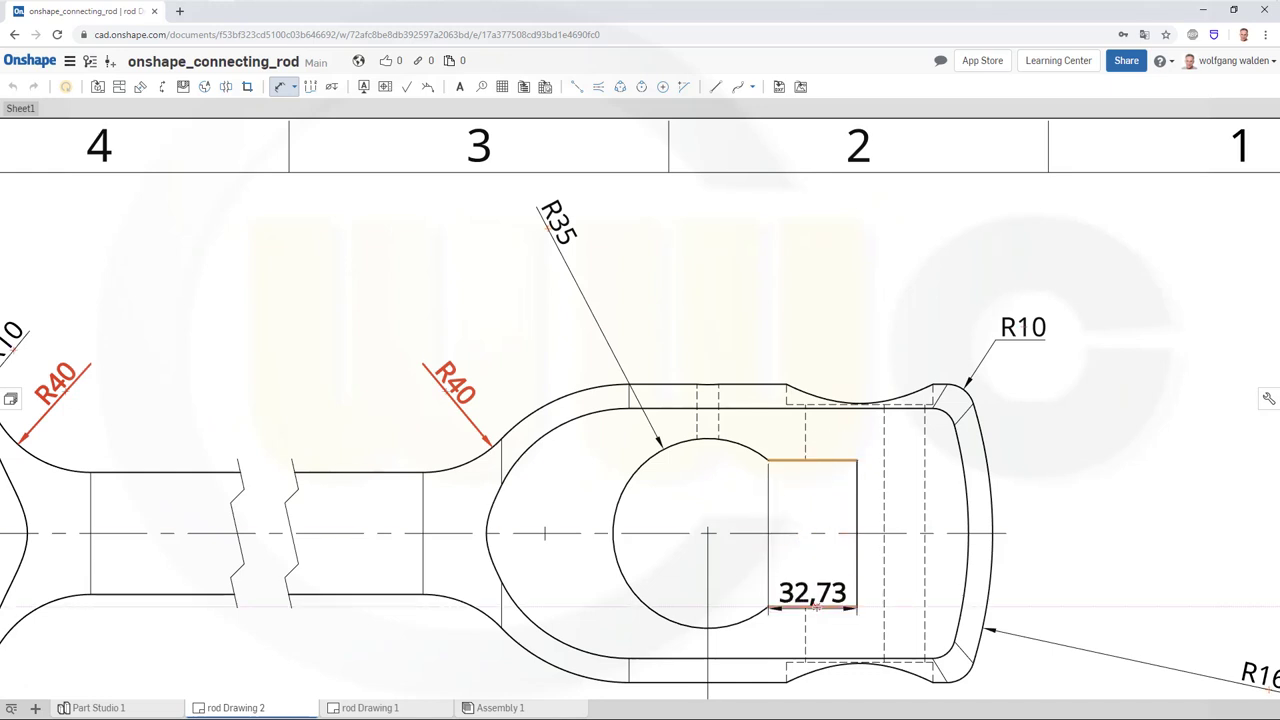
{"action": "left_click", "coordinate": [815, 606]}
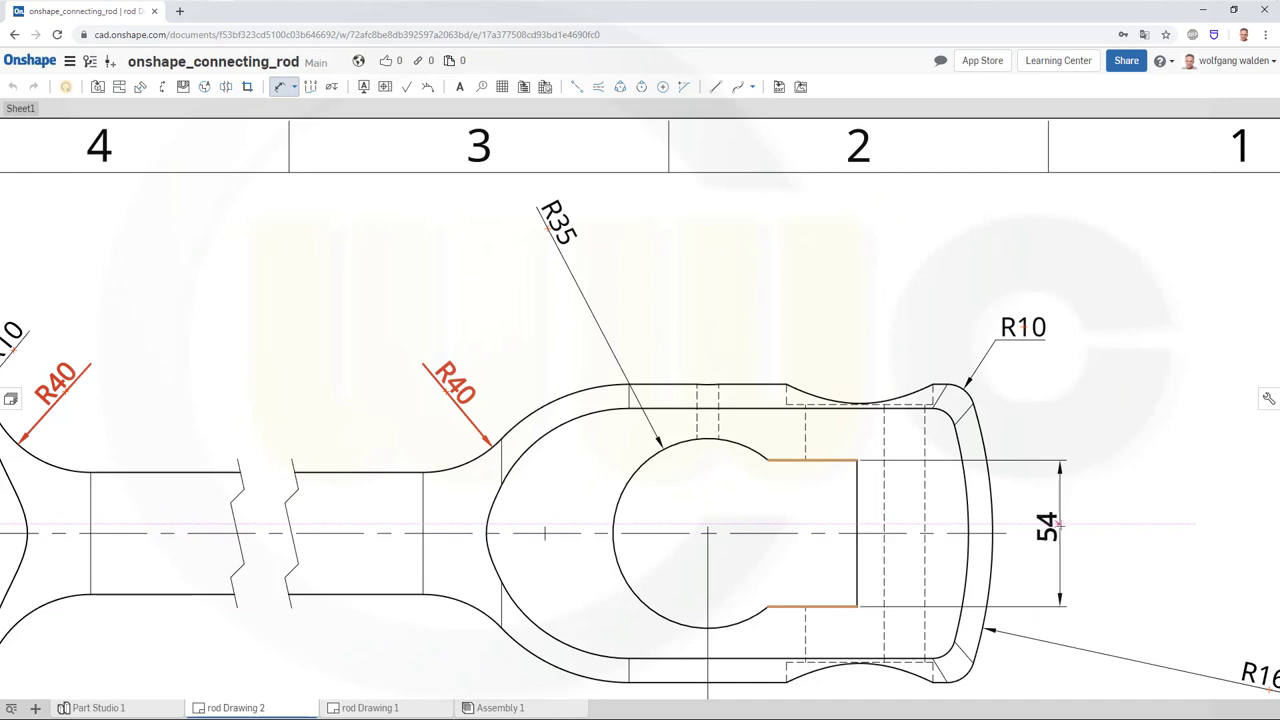
{"action": "left_click", "coordinate": [1059, 534]}
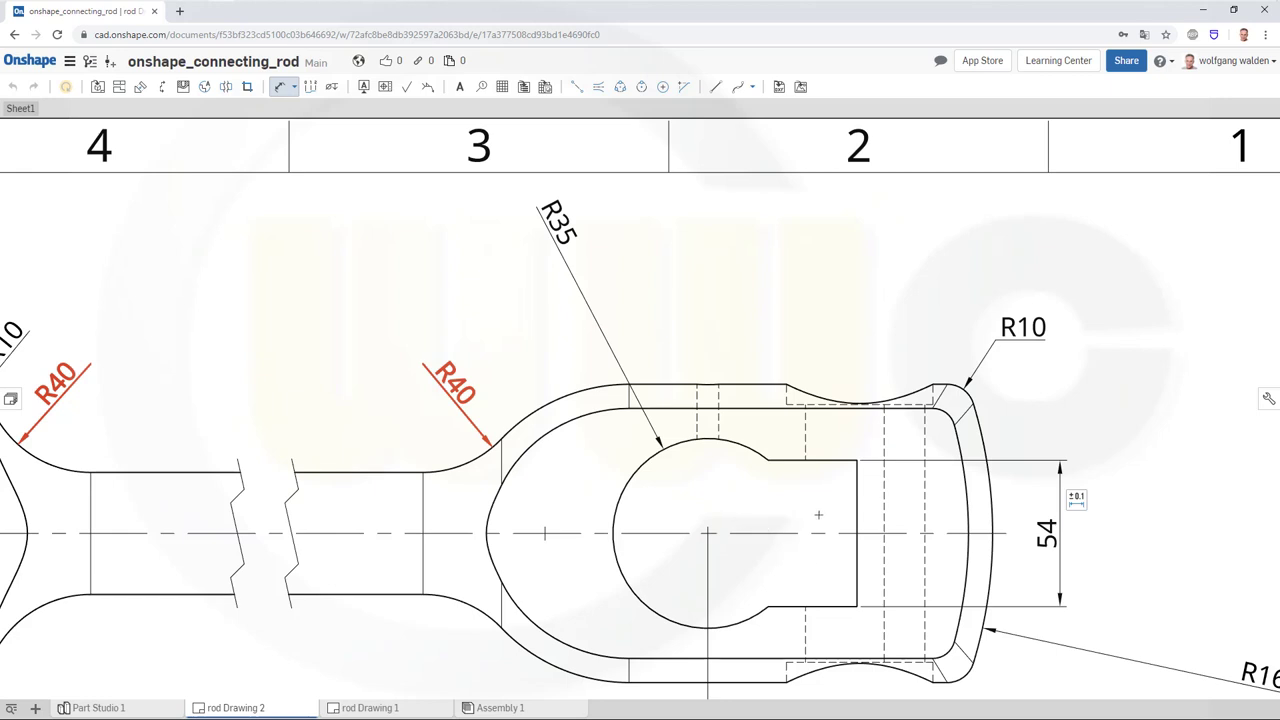
{"action": "left_click", "coordinate": [747, 386]}
{"action": "left_click", "coordinate": [758, 683]}
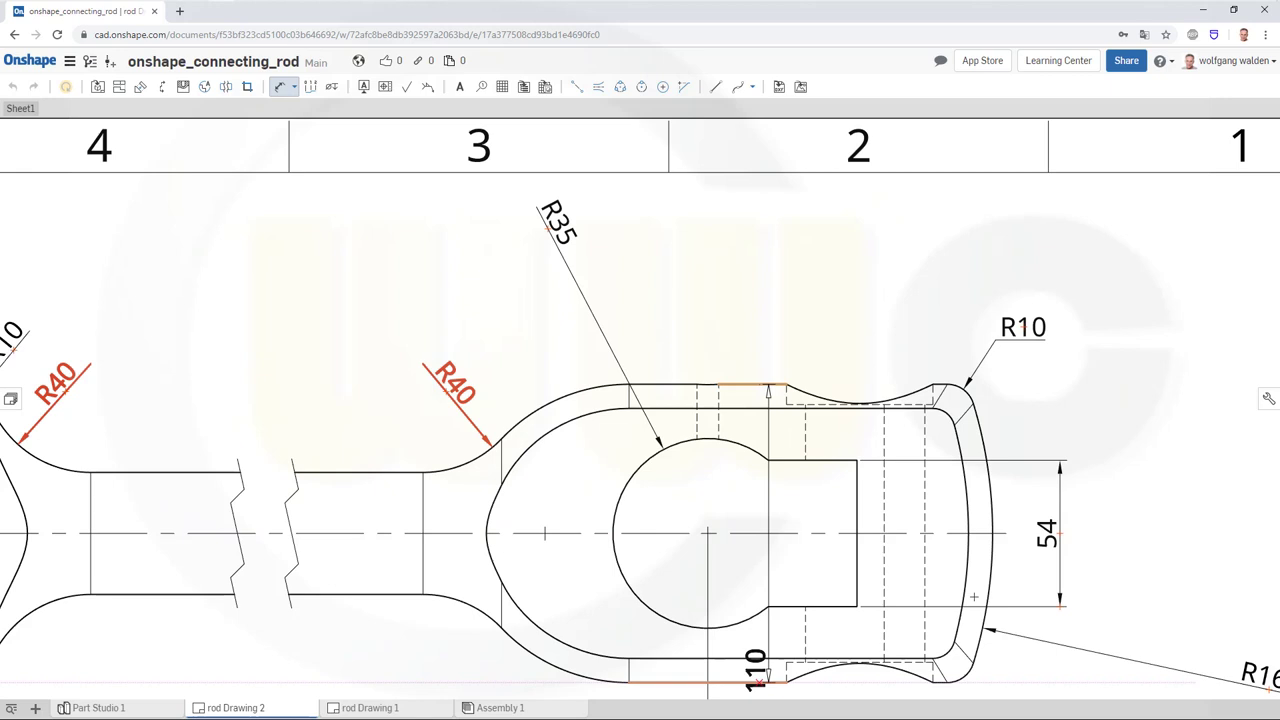
{"action": "left_click", "coordinate": [1128, 526]}
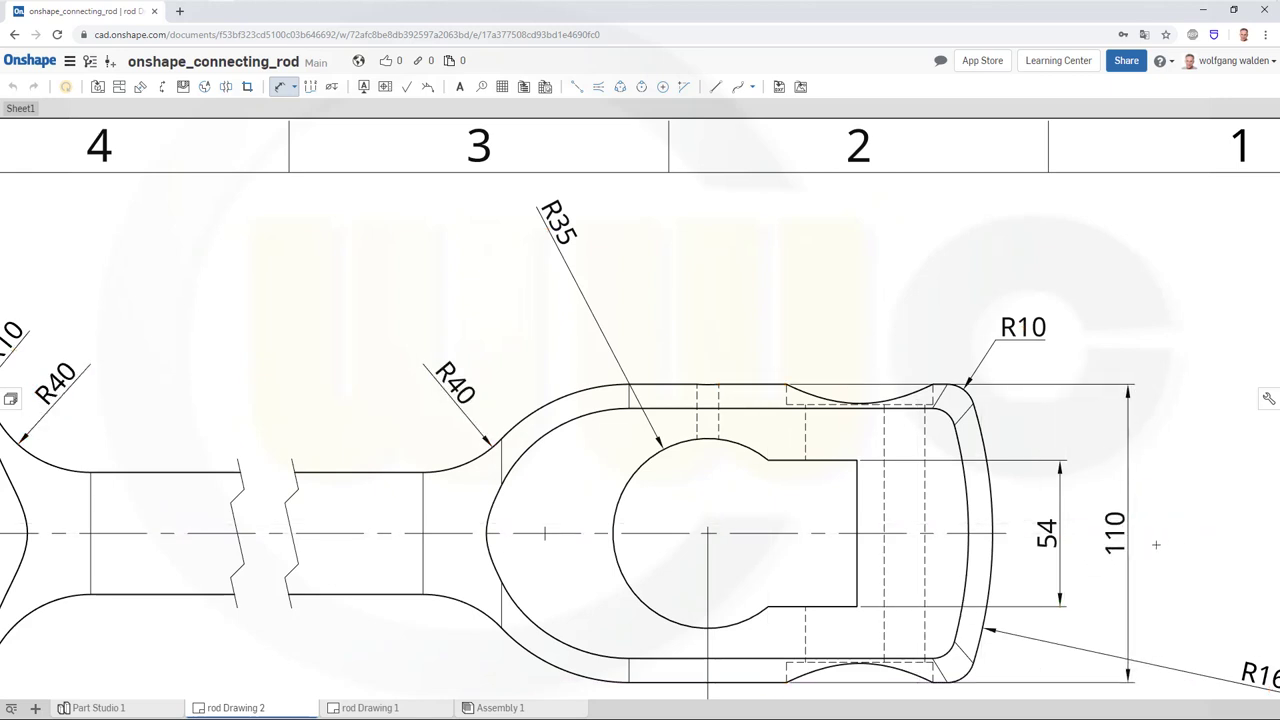
{"action": "middle_click_drag", "start_coordinate": [1151, 543], "coordinate": [876, 520]}
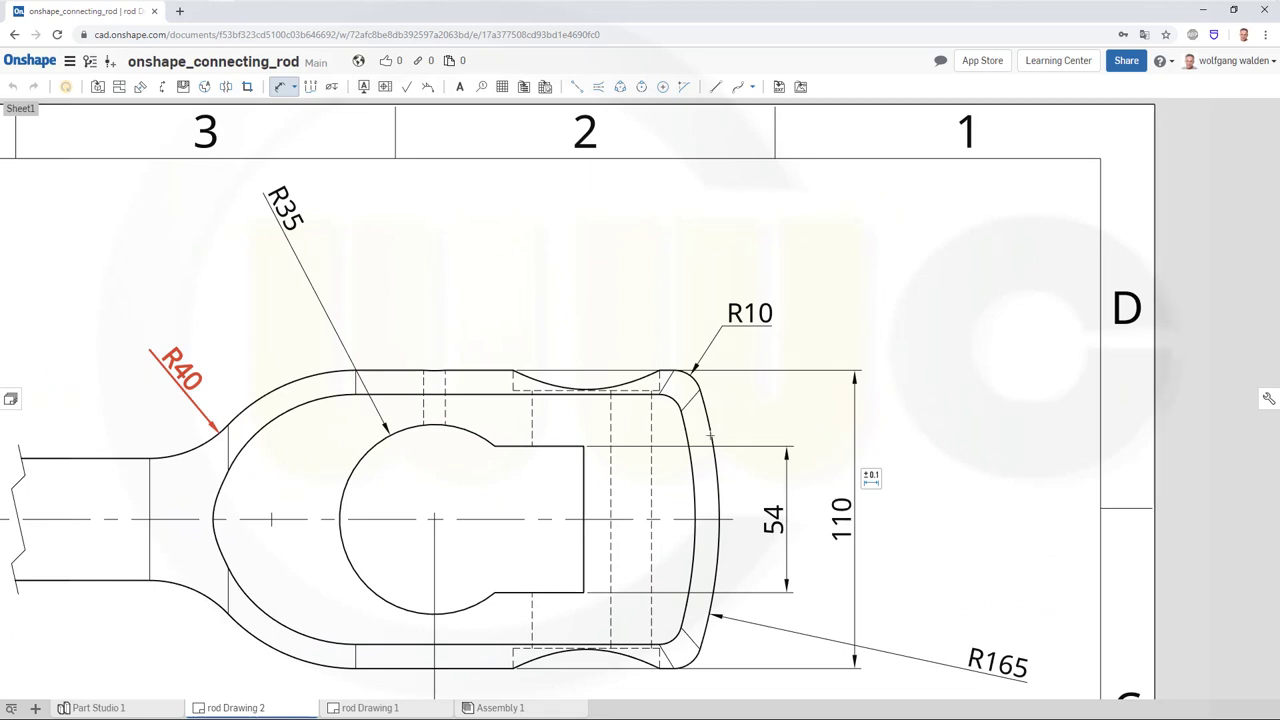
Step: Delete the stray horizontal 54 dimension at the rod's right end
{"action": "scroll", "coordinate": [642, 394], "scroll_direction": "up", "scroll_amount": 2}
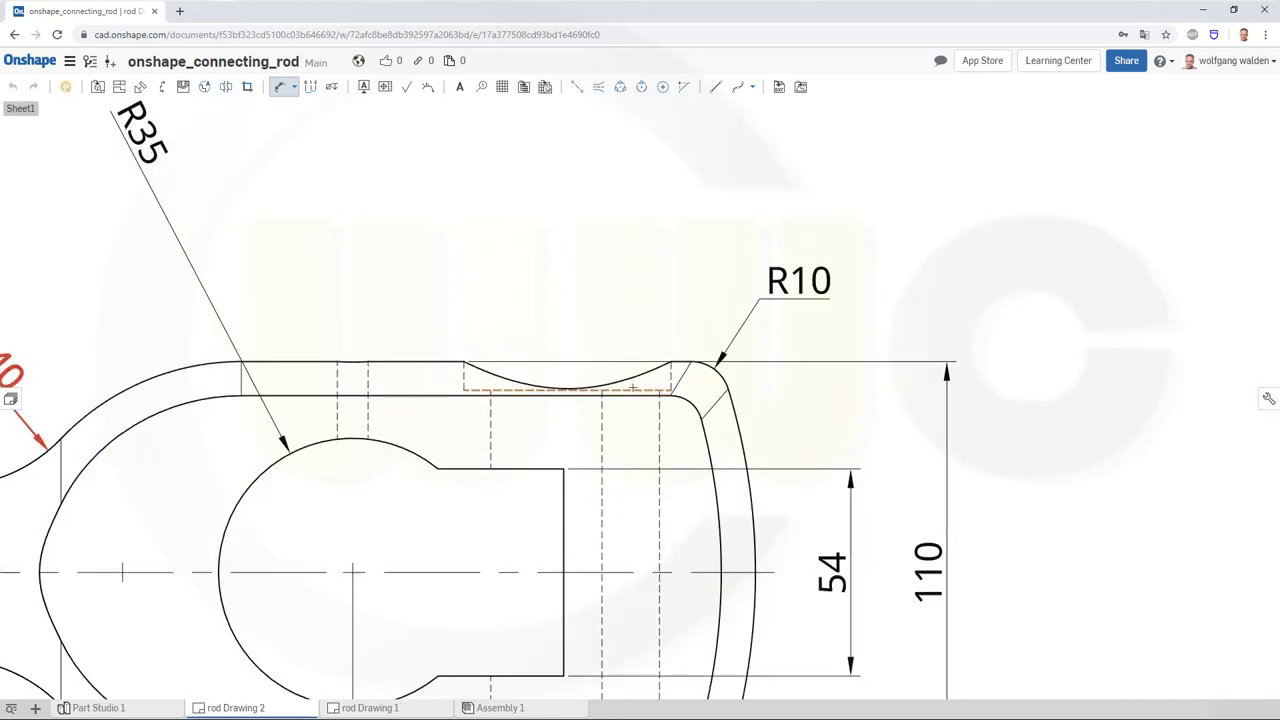
{"action": "left_click", "coordinate": [633, 389]}
{"action": "key", "text": "Escape"}
{"action": "middle_click_drag", "start_coordinate": [728, 476], "coordinate": [742, 273]}
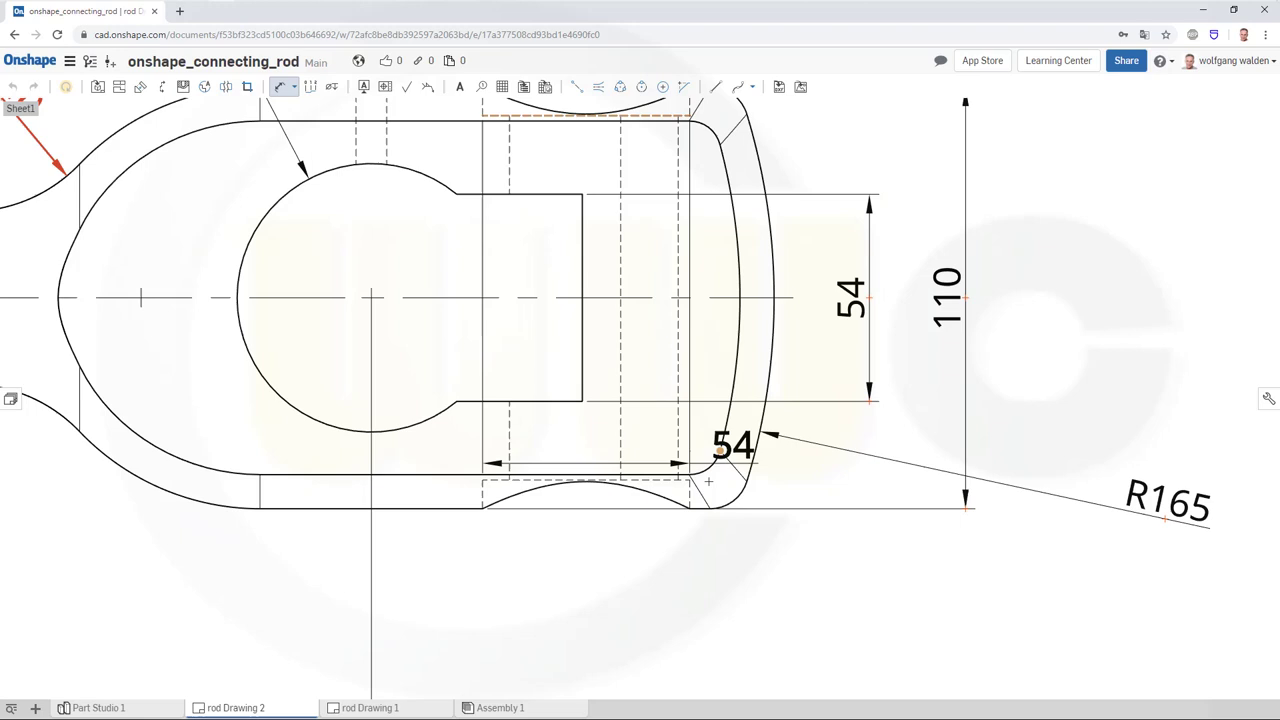
{"action": "scroll", "coordinate": [708, 481], "scroll_direction": "up", "scroll_amount": 2}
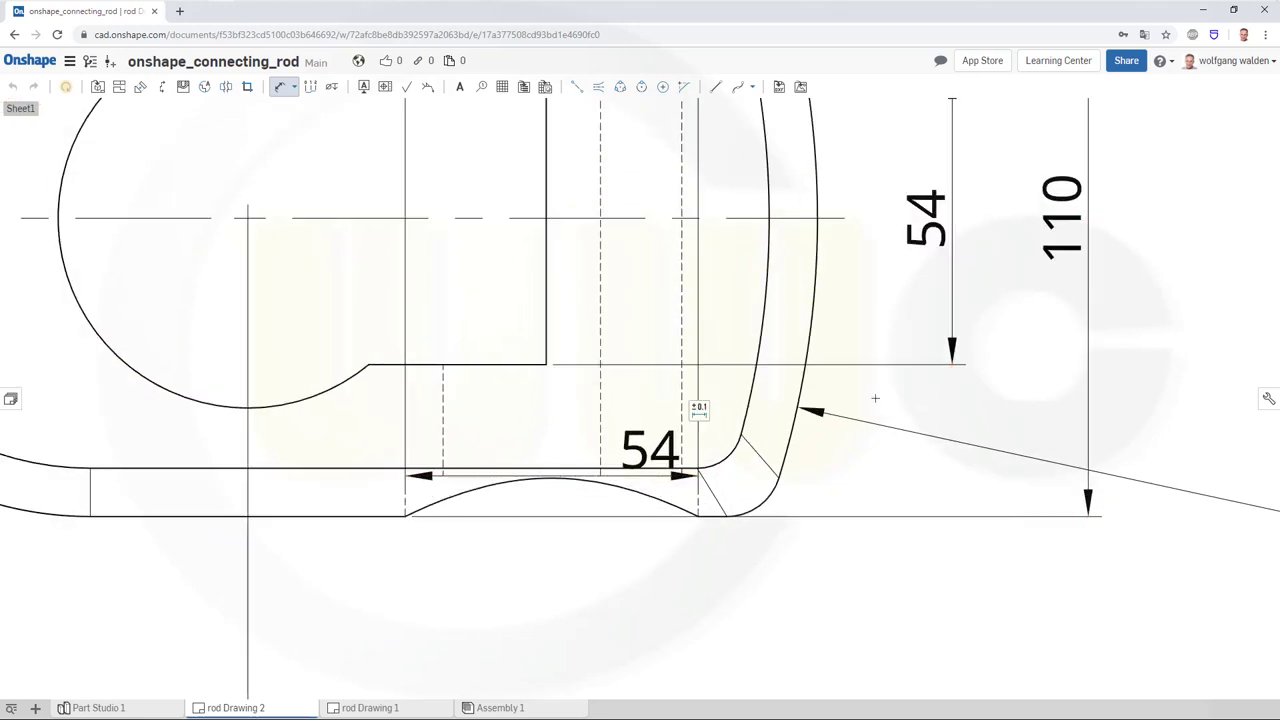
{"action": "key", "text": "Escape"}
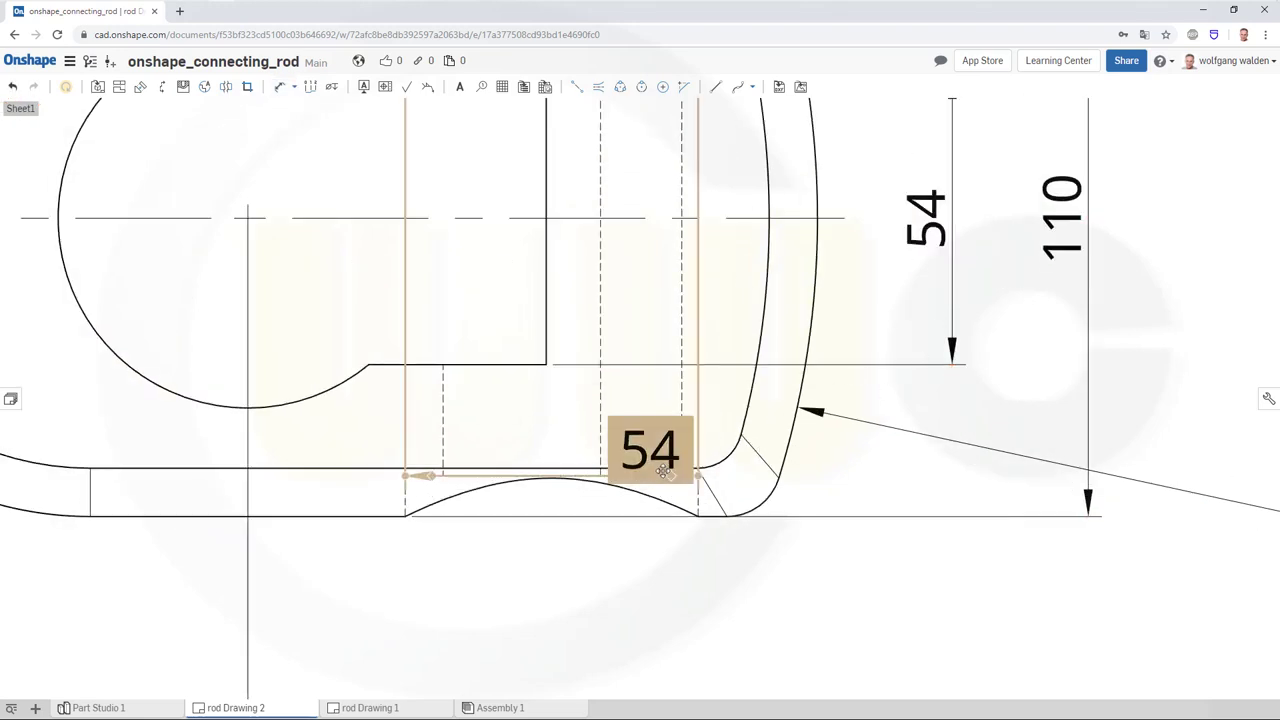
{"action": "left_click", "coordinate": [662, 466]}
{"action": "key", "text": "Delete"}
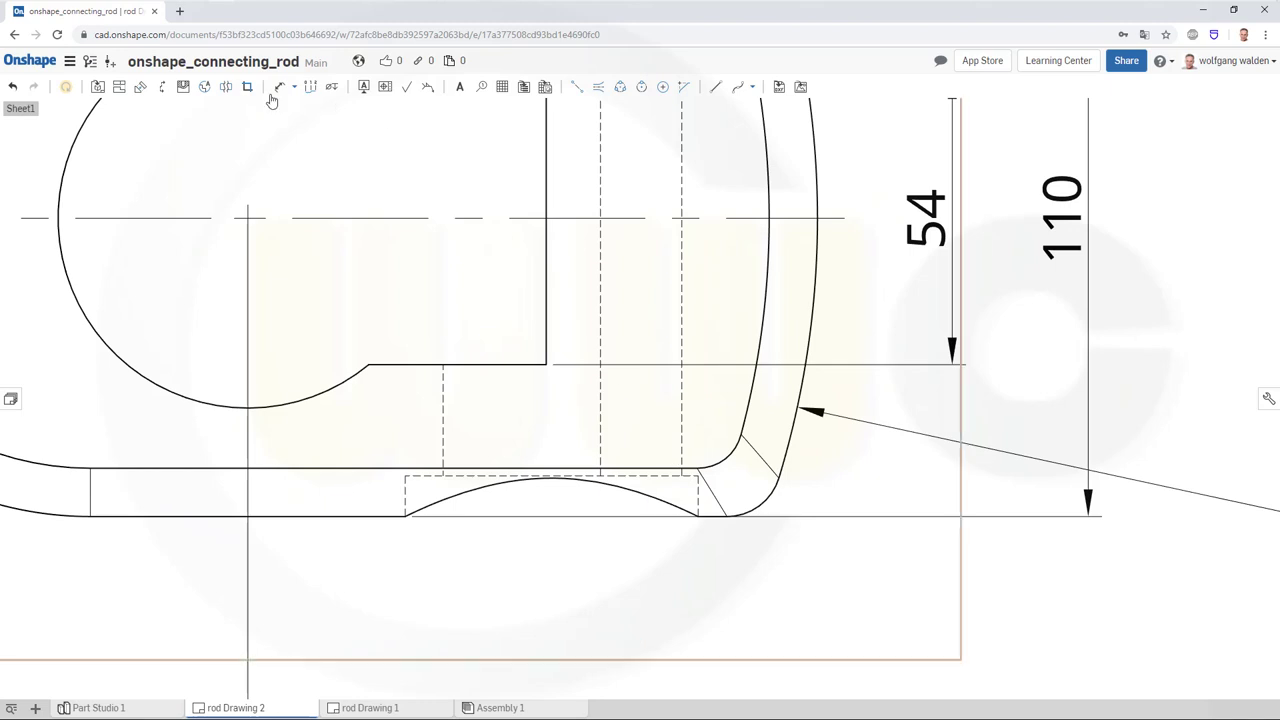
Step: Dimension the 95 span between the right end's lower and upper dashed recess edges, beside the 110
{"action": "left_click", "coordinate": [279, 90]}
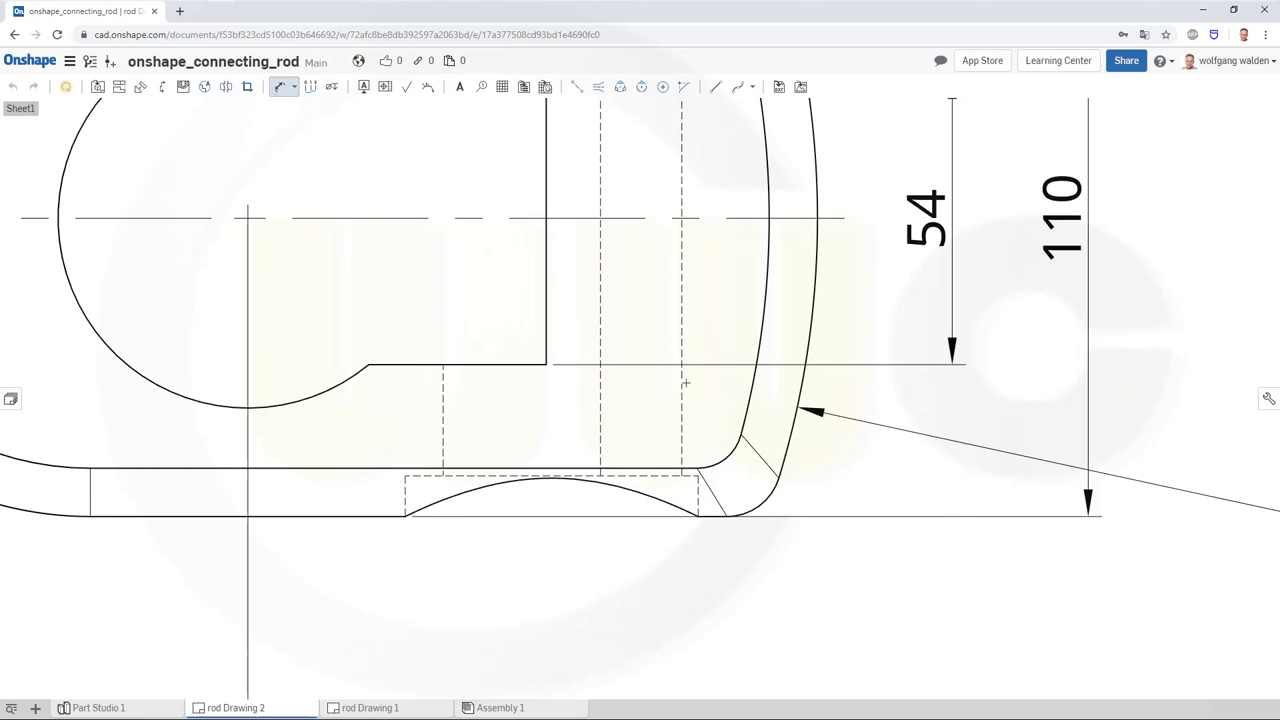
{"action": "left_click", "coordinate": [654, 478]}
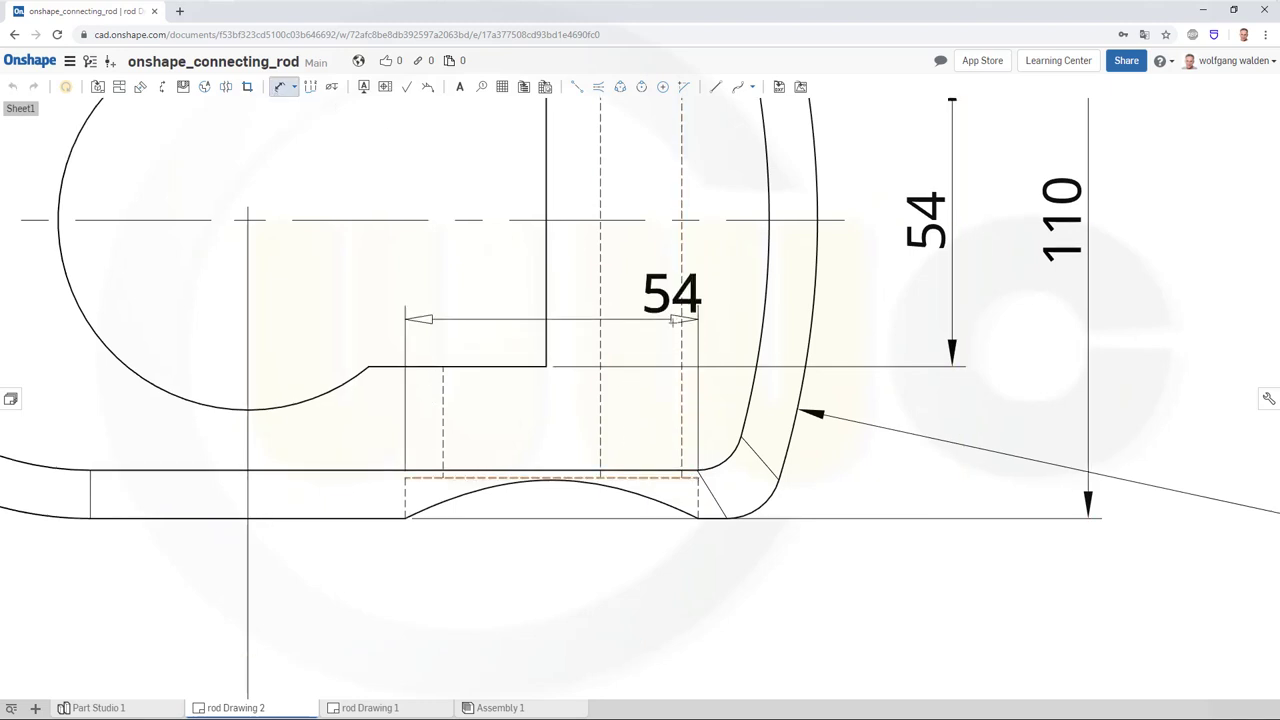
{"action": "middle_click_drag", "start_coordinate": [682, 366], "coordinate": [713, 614]}
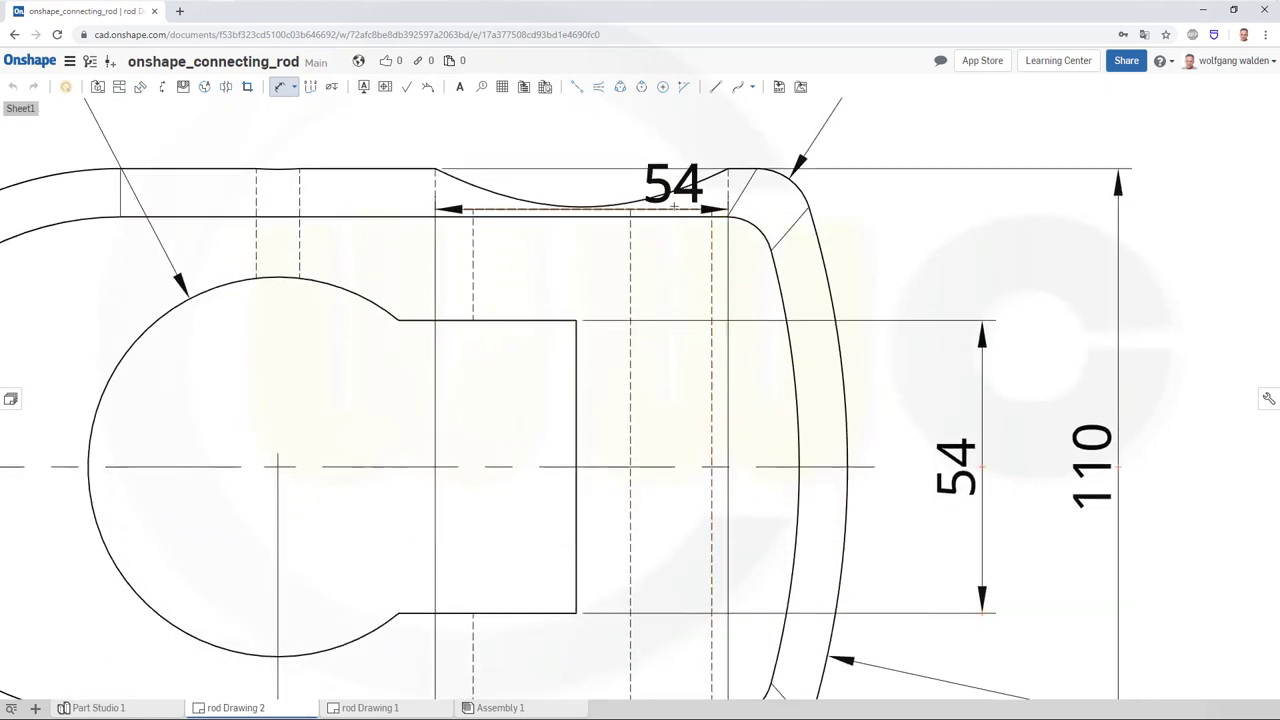
{"action": "left_click", "coordinate": [698, 216]}
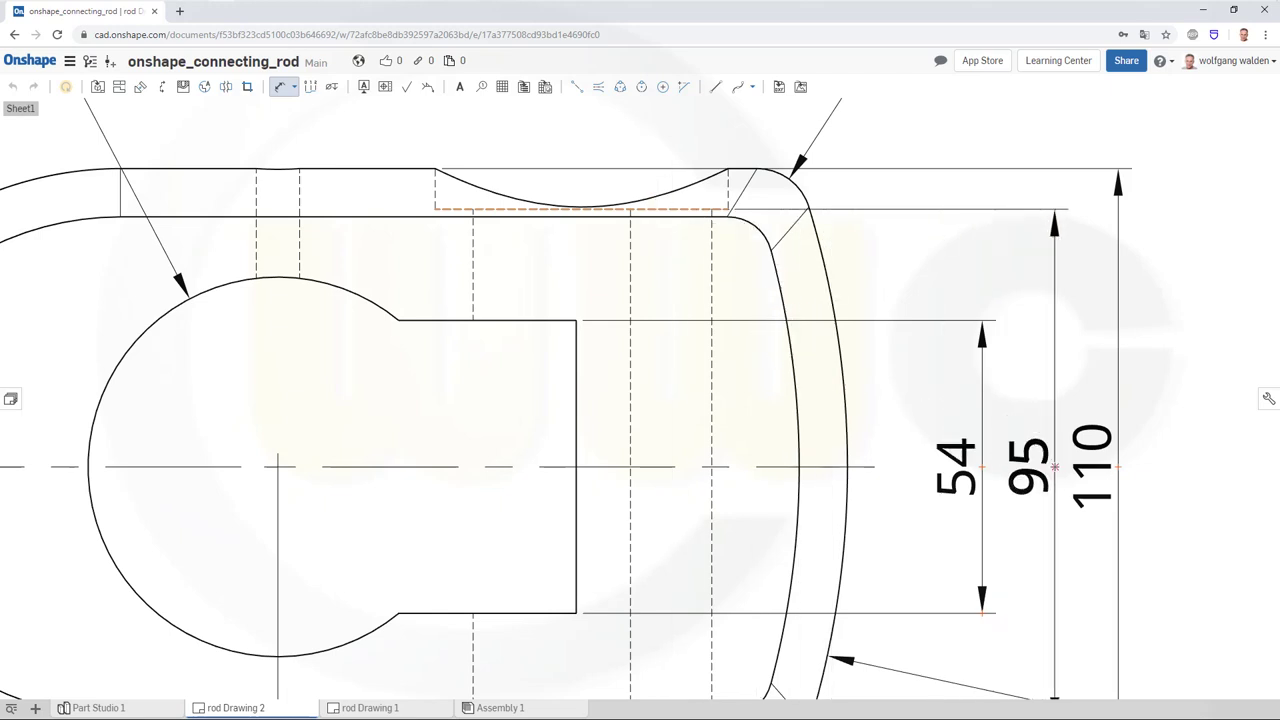
{"action": "left_click", "coordinate": [1054, 466]}
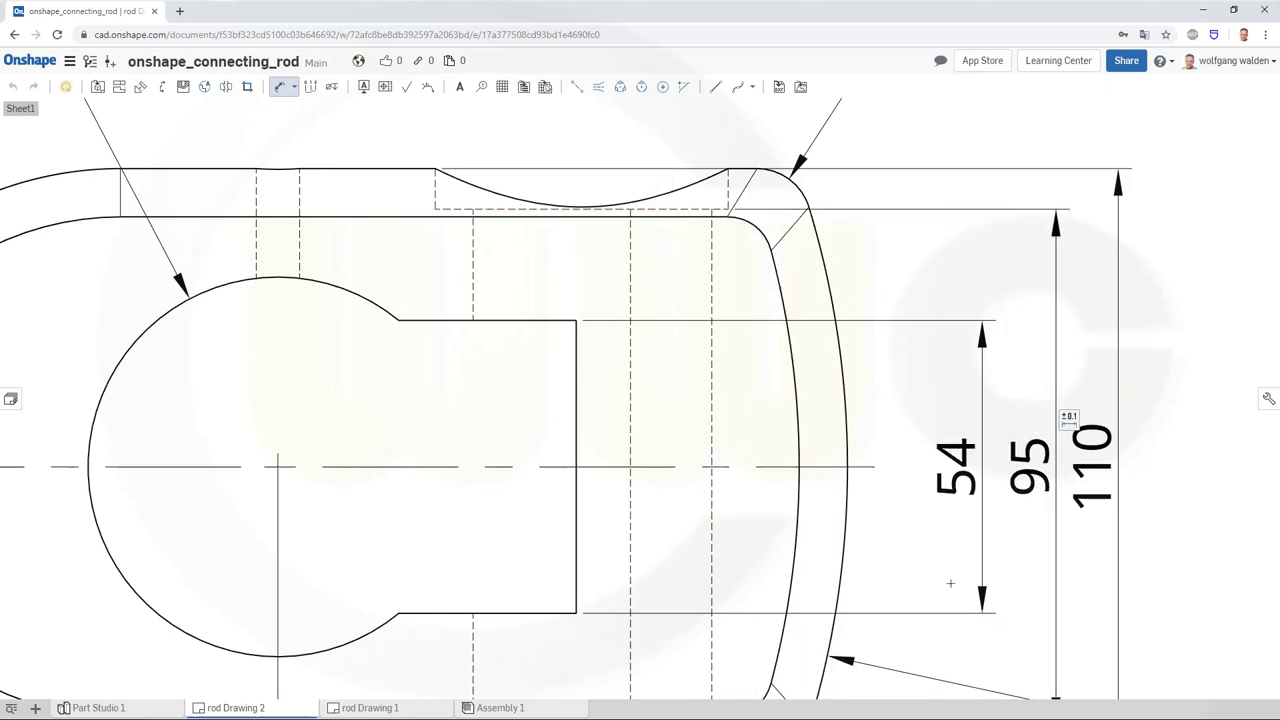
{"action": "scroll", "coordinate": [826, 580], "scroll_direction": "down", "scroll_amount": 2}
{"action": "key", "text": "Escape"}
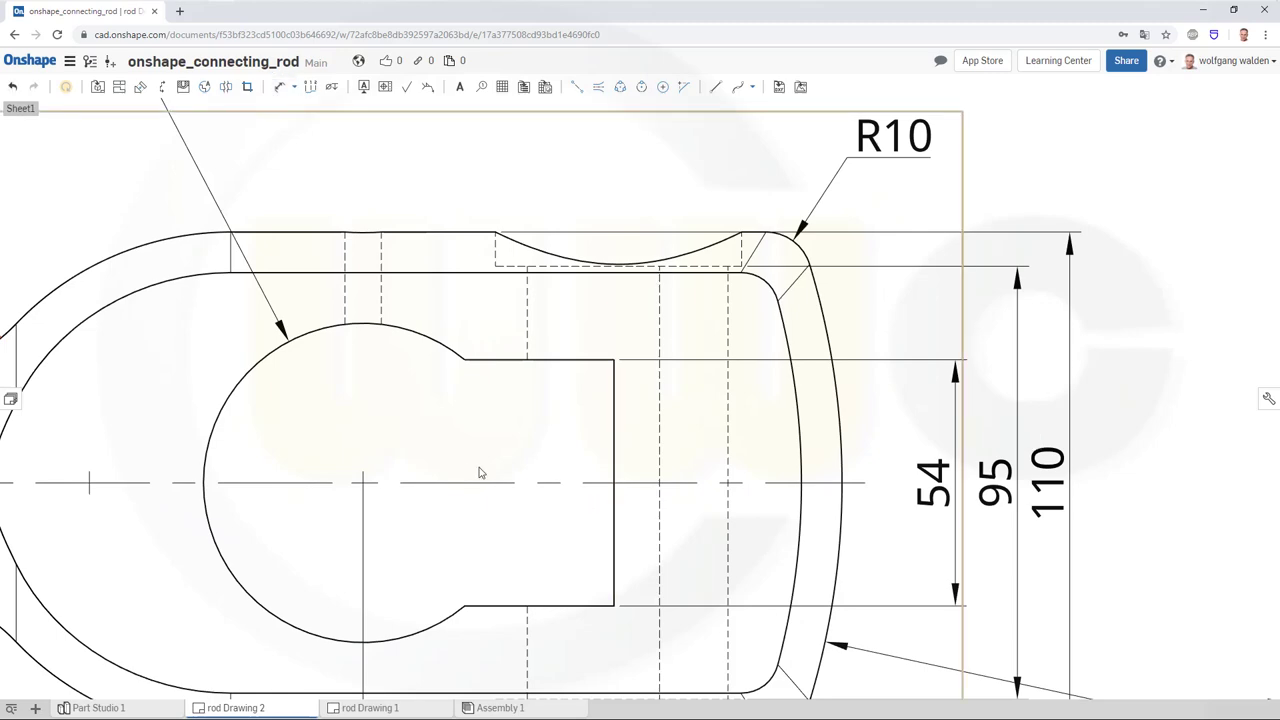
{"action": "scroll", "coordinate": [450, 452], "scroll_direction": "down", "scroll_amount": 3}
{"action": "mouse_move", "coordinate": [354, 431]}
{"action": "middle_mouse_down"}
{"action": "mouse_move", "coordinate": [420, 440]}
{"action": "mouse_move", "coordinate": [850, 400]}
{"action": "middle_mouse_up"}
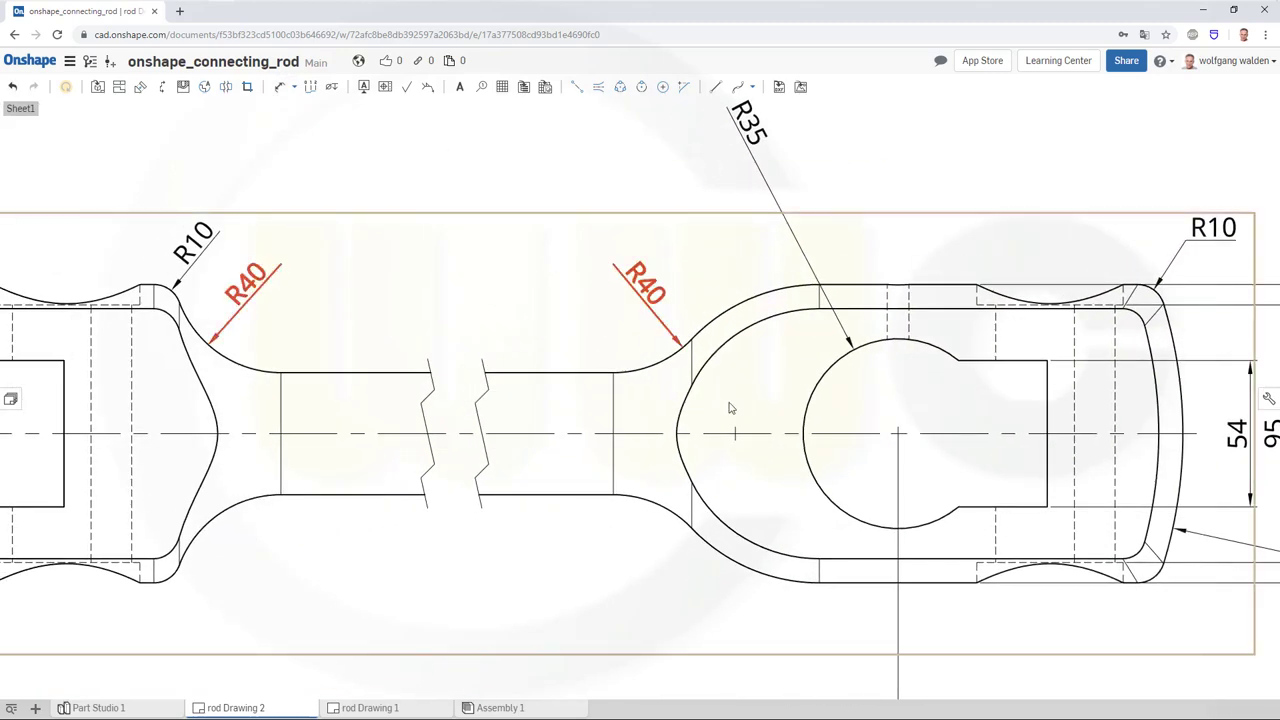
{"action": "scroll", "coordinate": [730, 408], "scroll_direction": "down", "scroll_amount": 2}
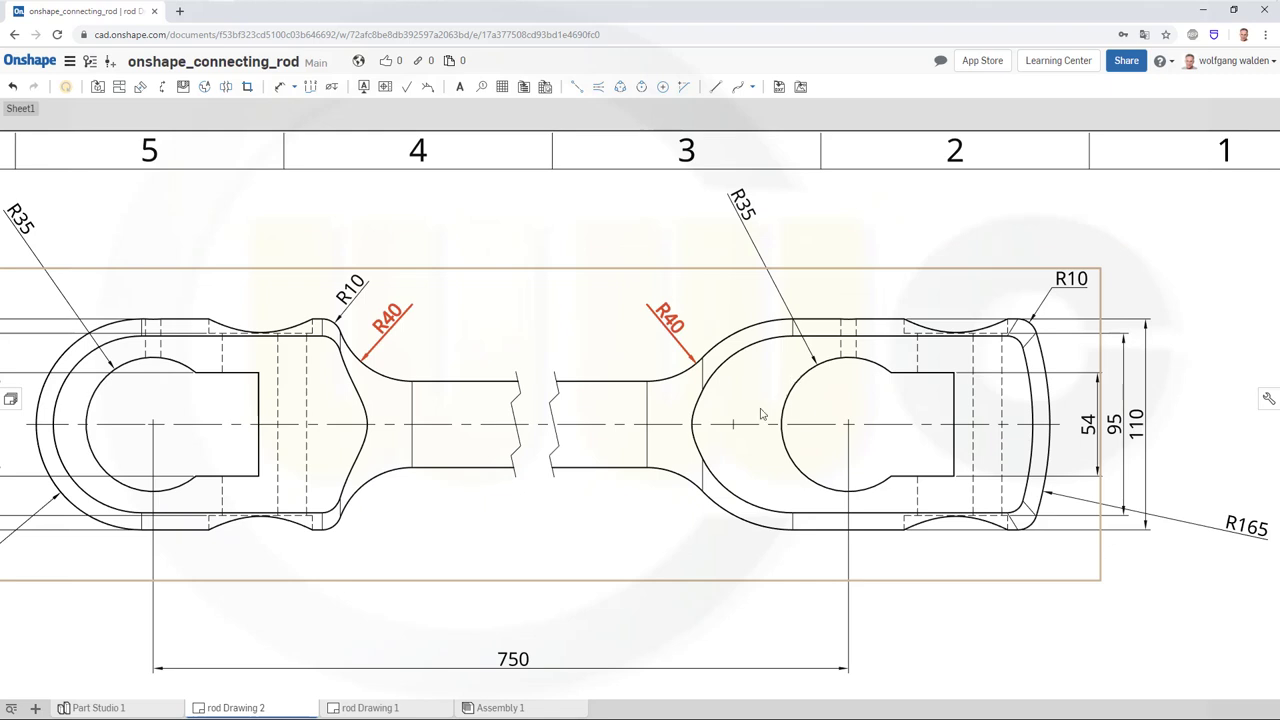
Step: Fit the A3 sheet and add a 135 distance from the left eye centre to the shank line
{"action": "key", "text": "f"}
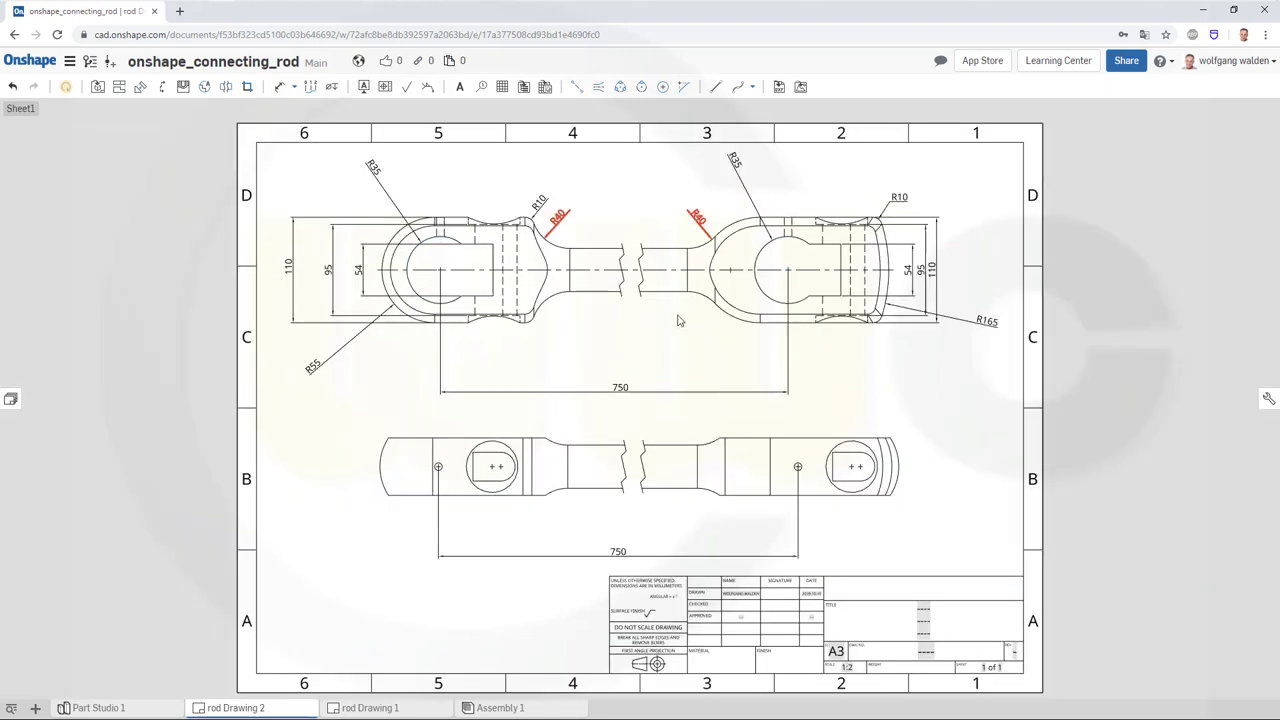
{"action": "scroll", "coordinate": [590, 242], "scroll_direction": "up", "scroll_amount": 3}
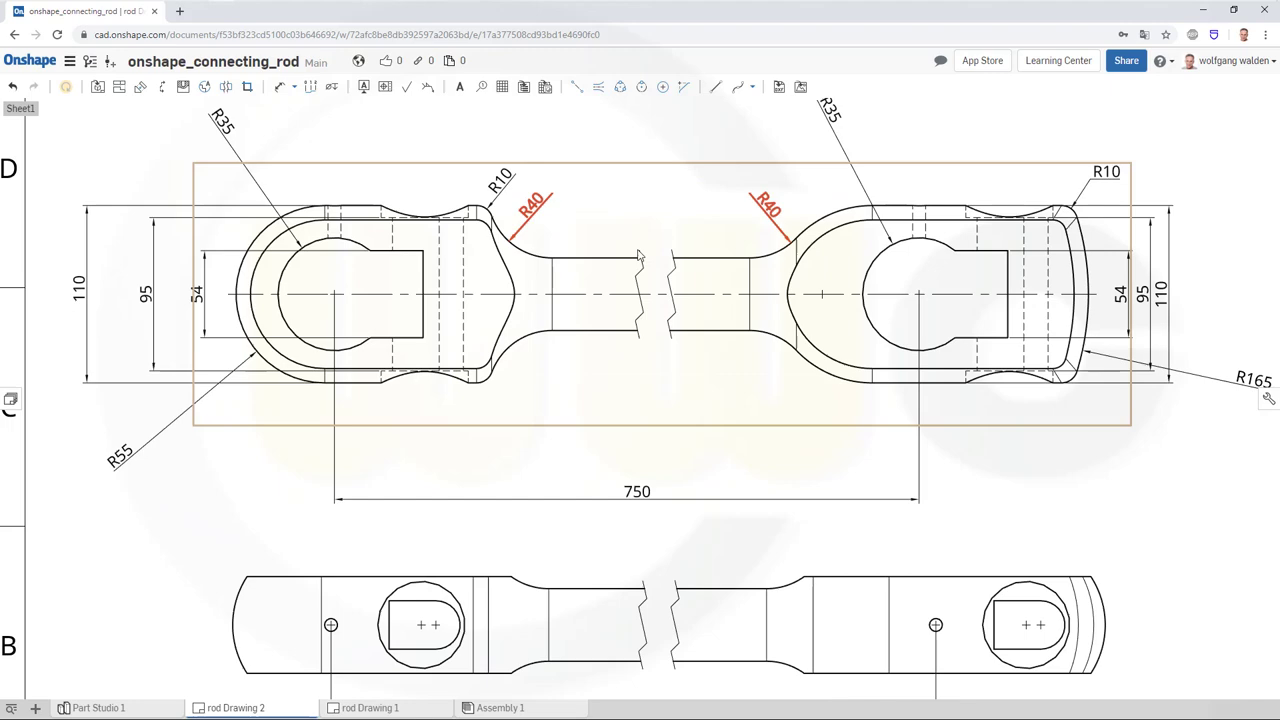
{"action": "middle_click_drag", "start_coordinate": [630, 320], "coordinate": [663, 477]}
{"action": "scroll", "coordinate": [663, 477], "scroll_direction": "down", "scroll_amount": 1}
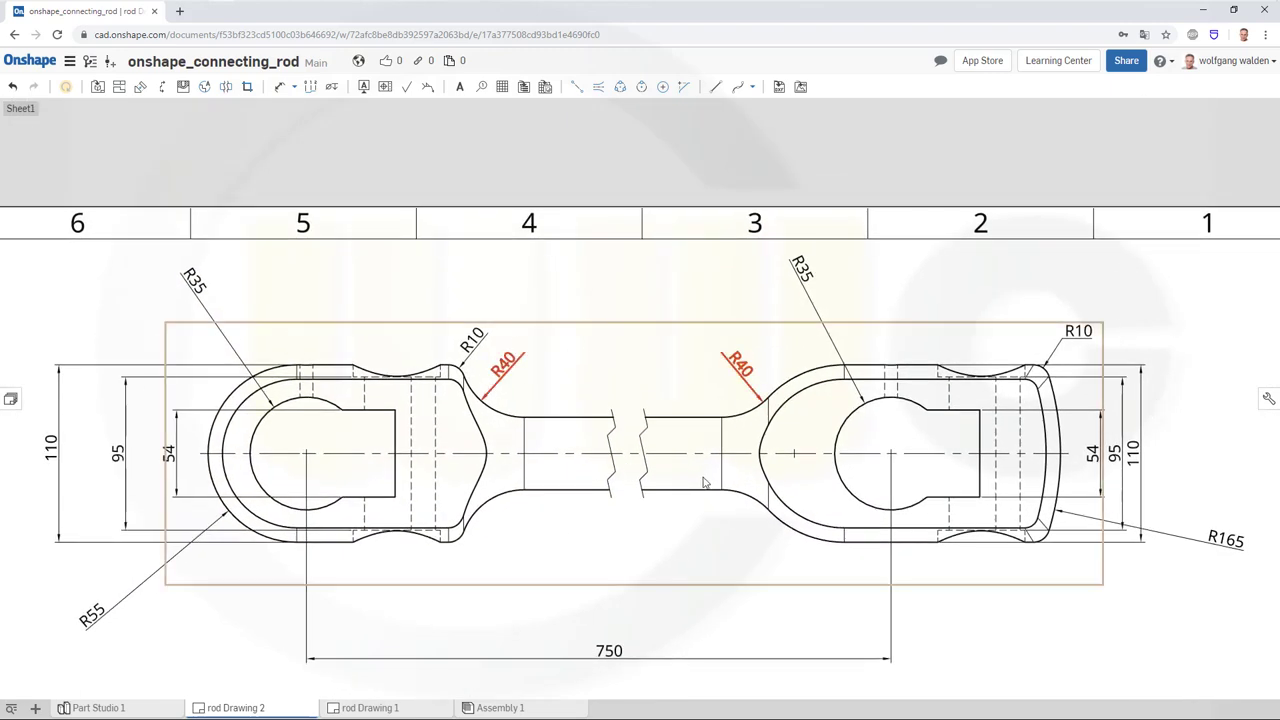
{"action": "scroll", "coordinate": [545, 295], "scroll_direction": "down", "scroll_amount": 6}
{"action": "scroll", "coordinate": [538, 303], "scroll_direction": "up", "scroll_amount": 7}
{"action": "scroll", "coordinate": [538, 303], "scroll_direction": "up", "scroll_amount": 3}
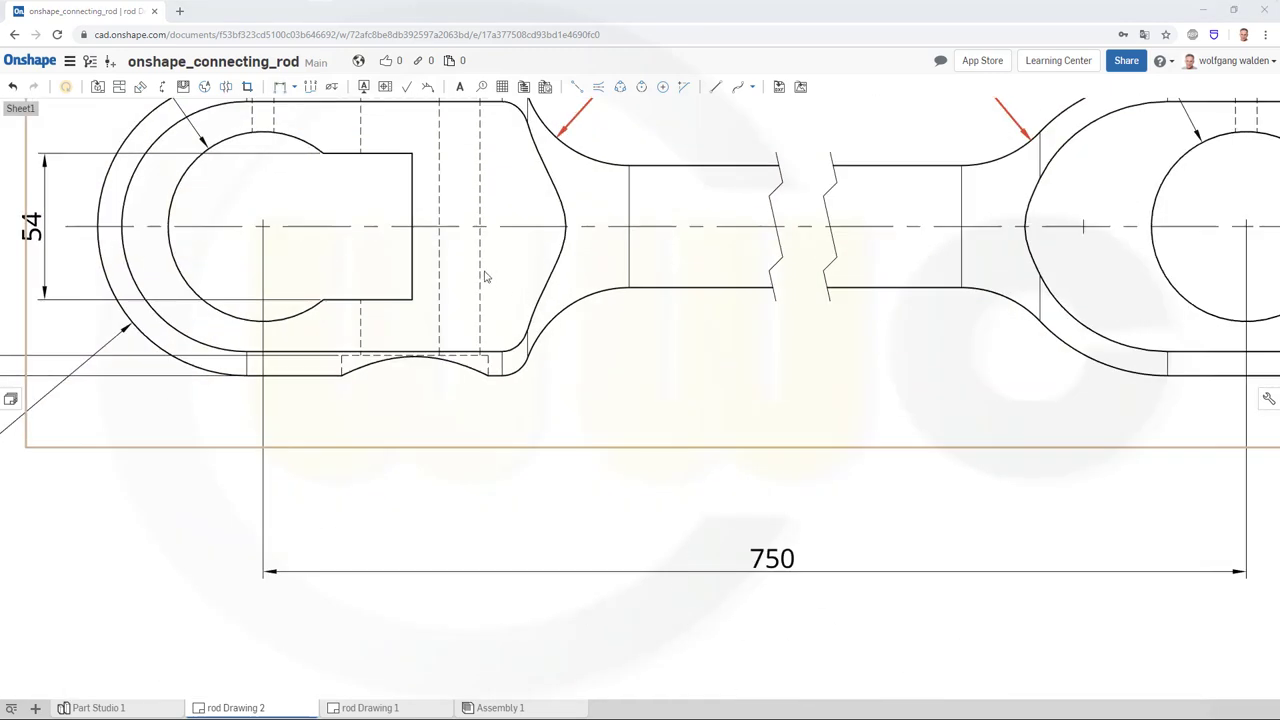
{"action": "left_click", "coordinate": [280, 87]}
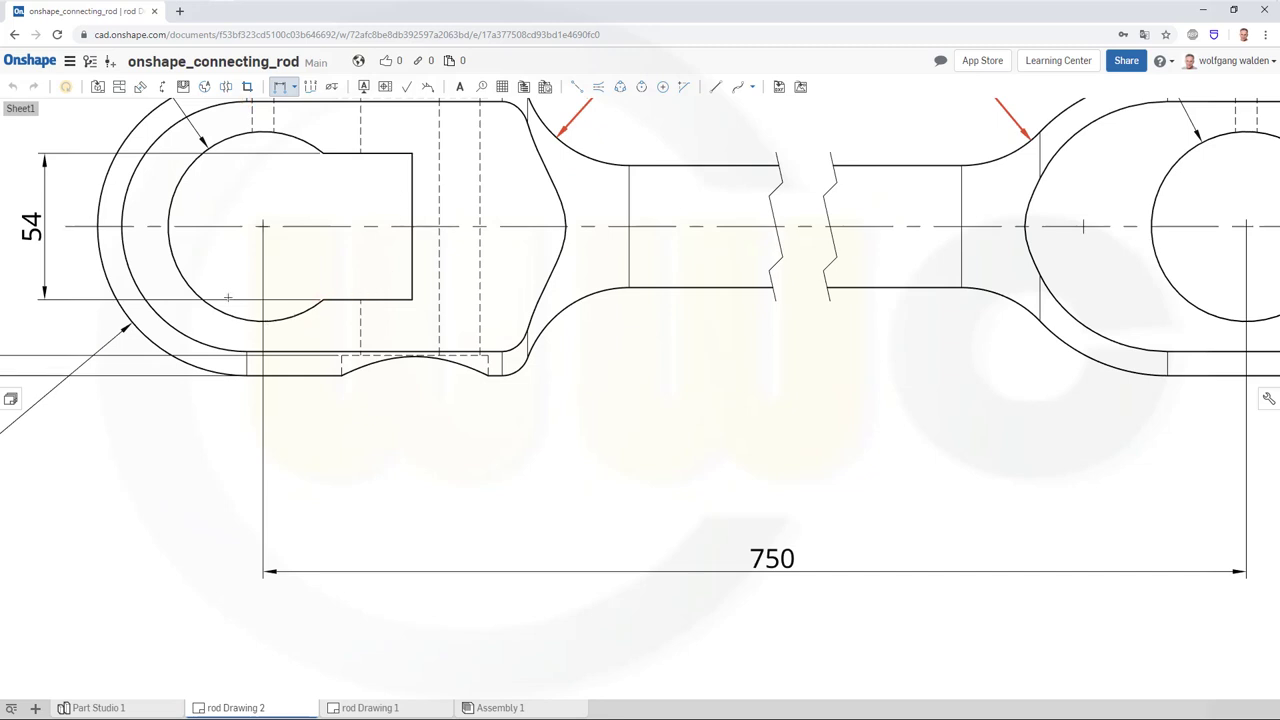
{"action": "left_click", "coordinate": [295, 88]}
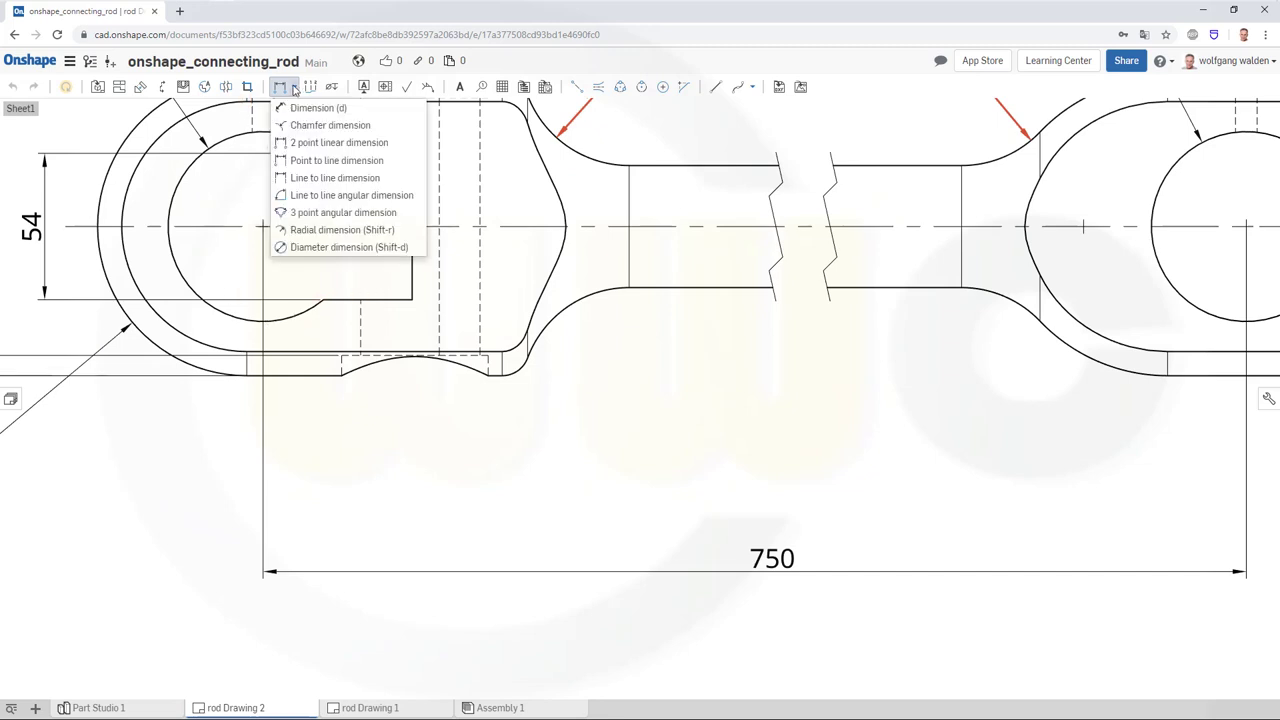
{"action": "left_click", "coordinate": [283, 107]}
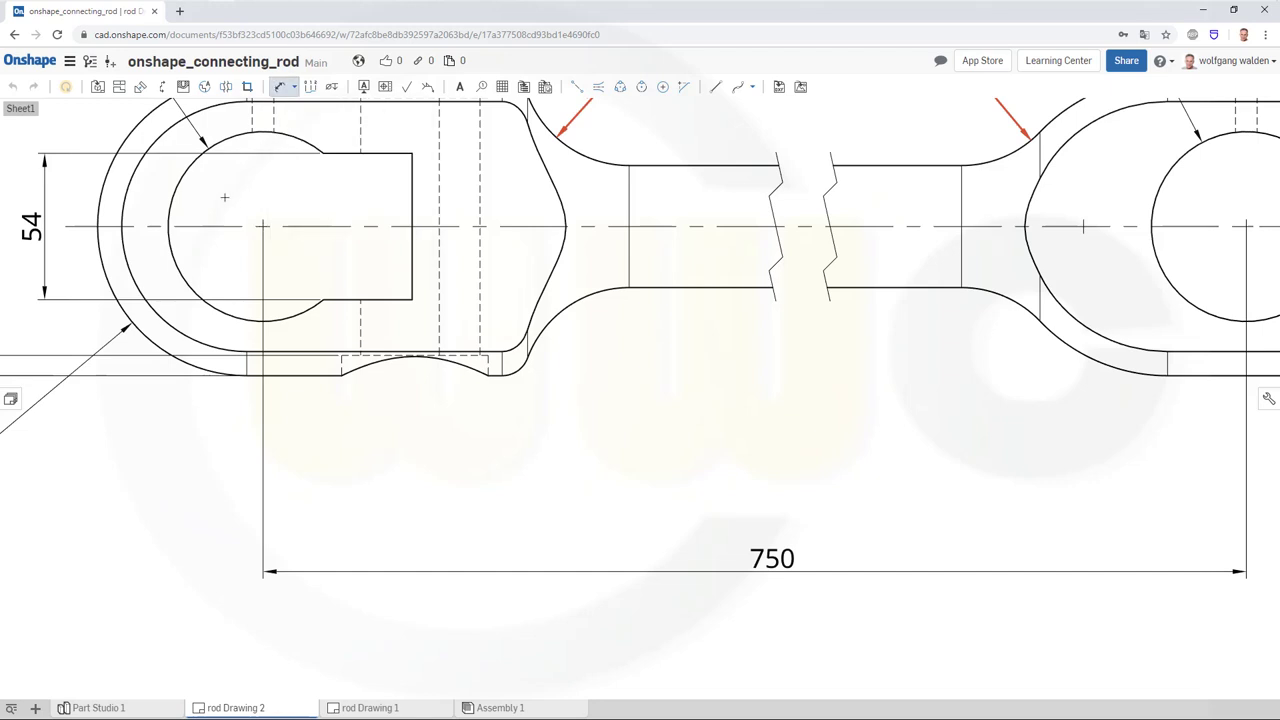
{"action": "left_click", "coordinate": [180, 263]}
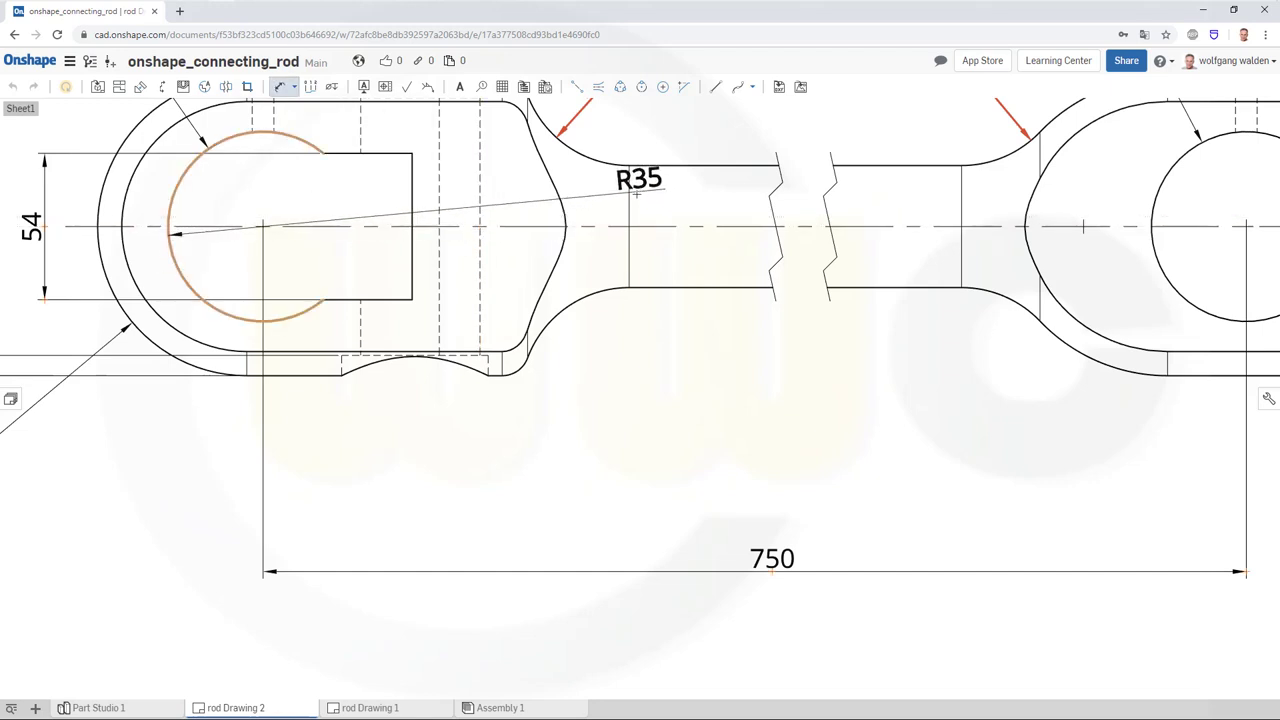
{"action": "left_click", "coordinate": [629, 200]}
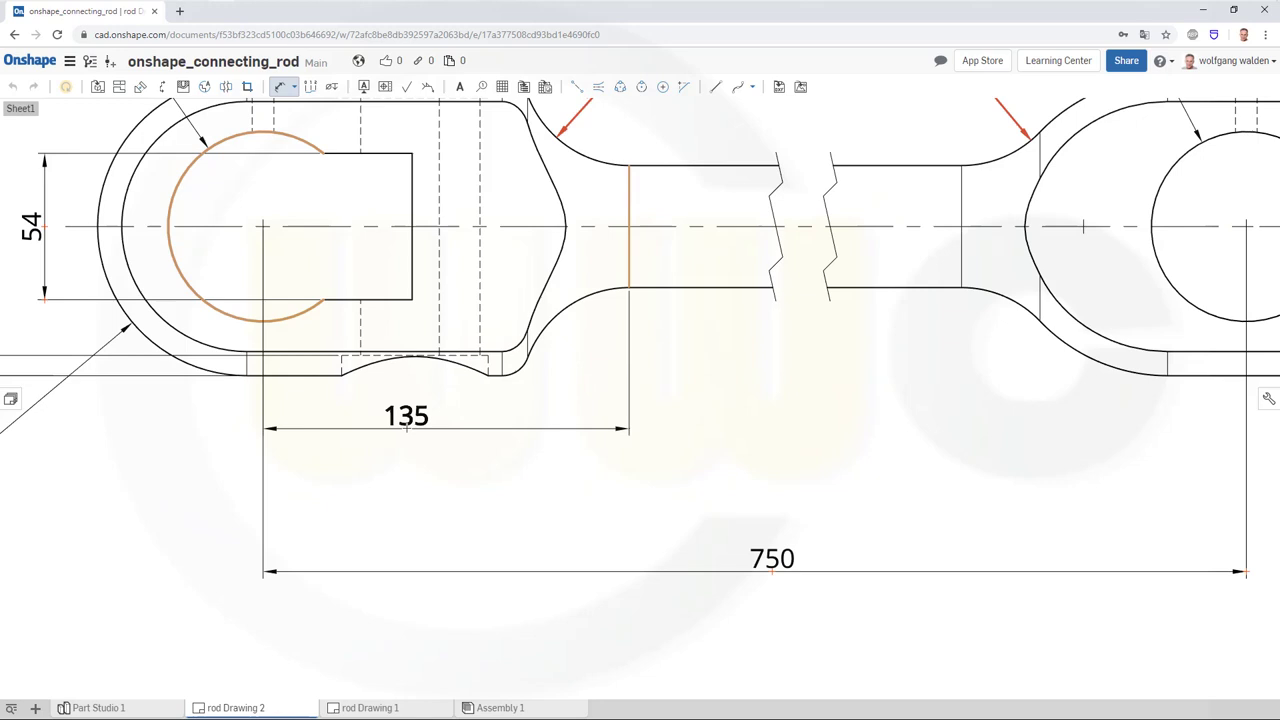
{"action": "left_click", "coordinate": [419, 526]}
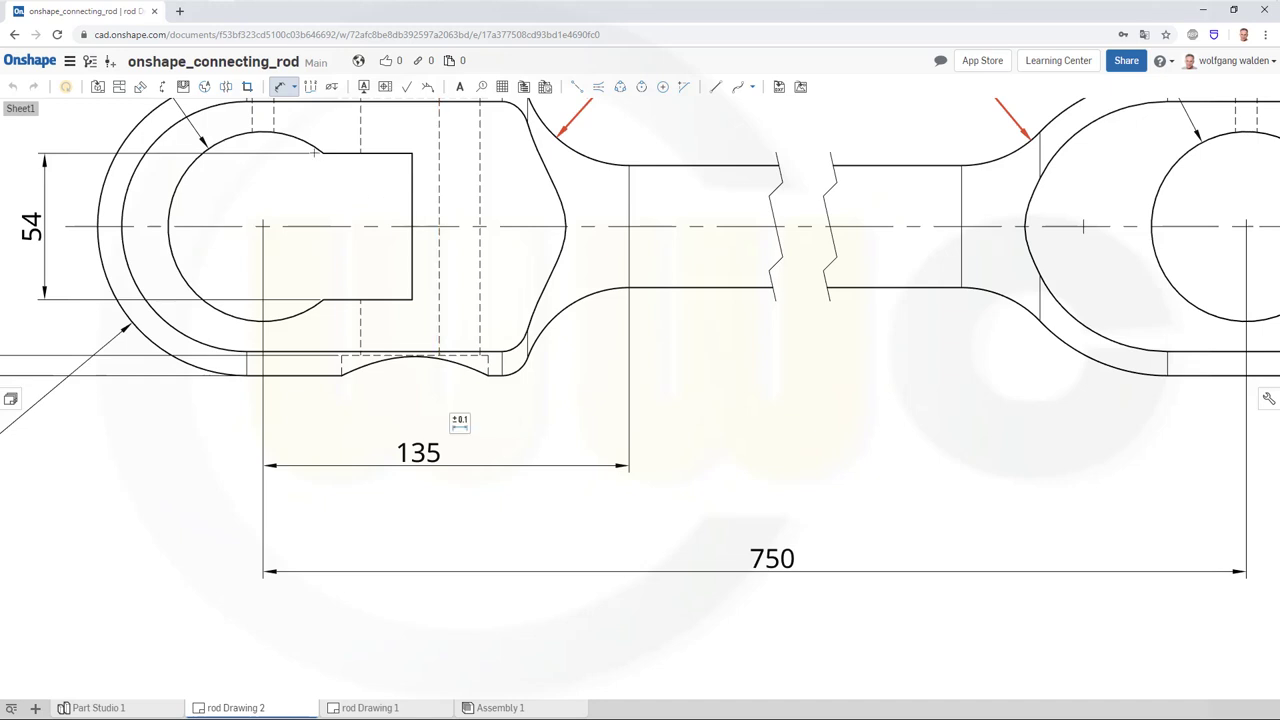
Step: Add a 55 dimension from the left hole centre to the slot end, moving 135 and 55 onto separate rows
{"action": "left_click", "coordinate": [290, 136]}
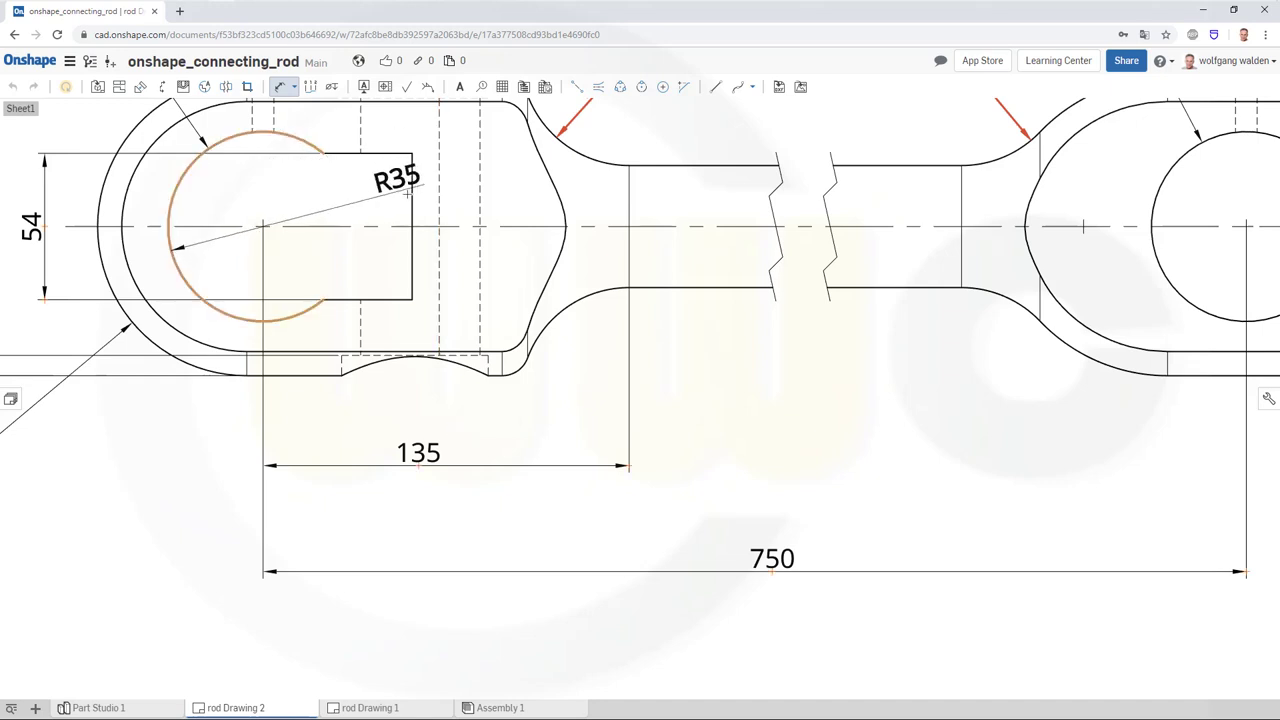
{"action": "left_click", "coordinate": [412, 246]}
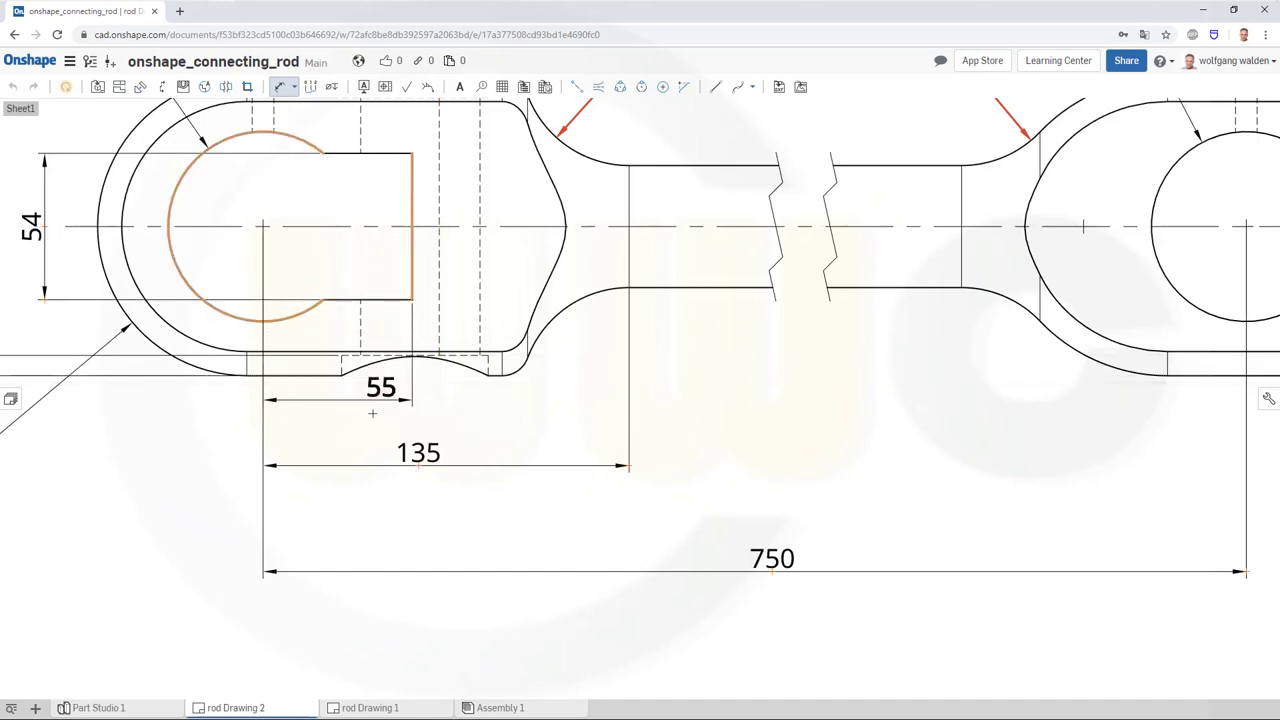
{"action": "left_click", "coordinate": [340, 355]}
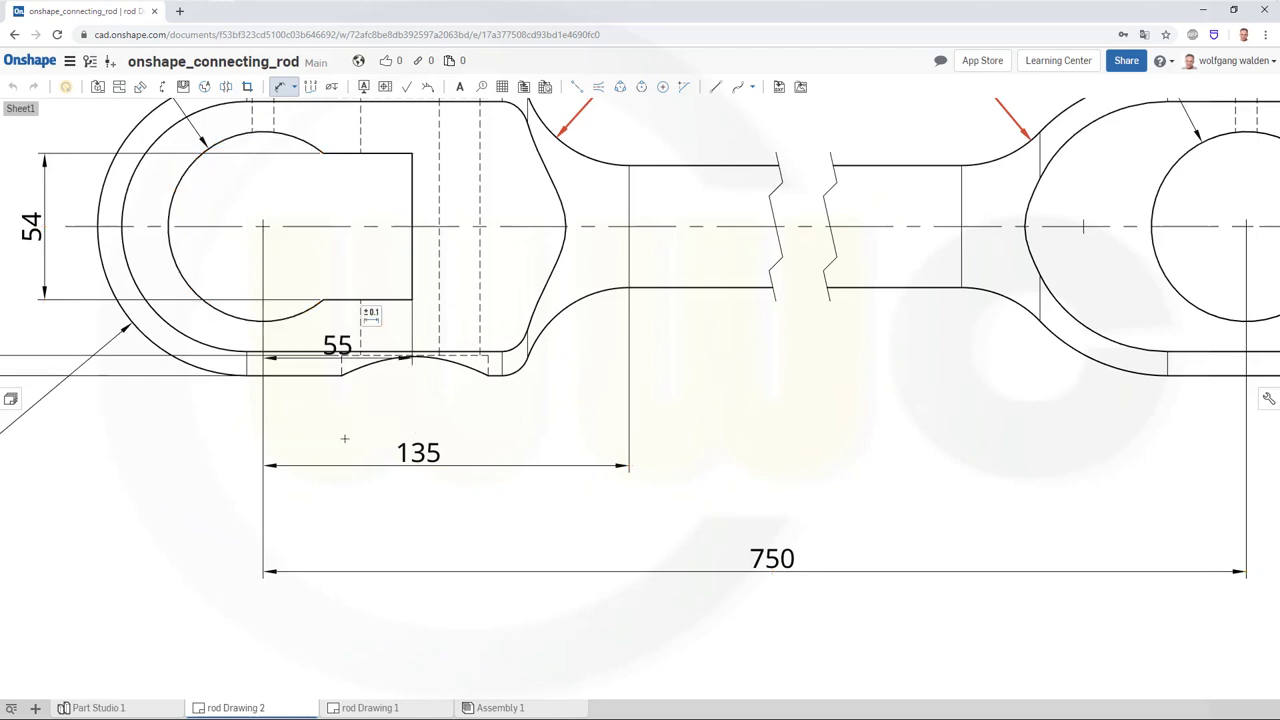
{"action": "left_click_drag", "start_coordinate": [407, 494], "coordinate": [437, 523]}
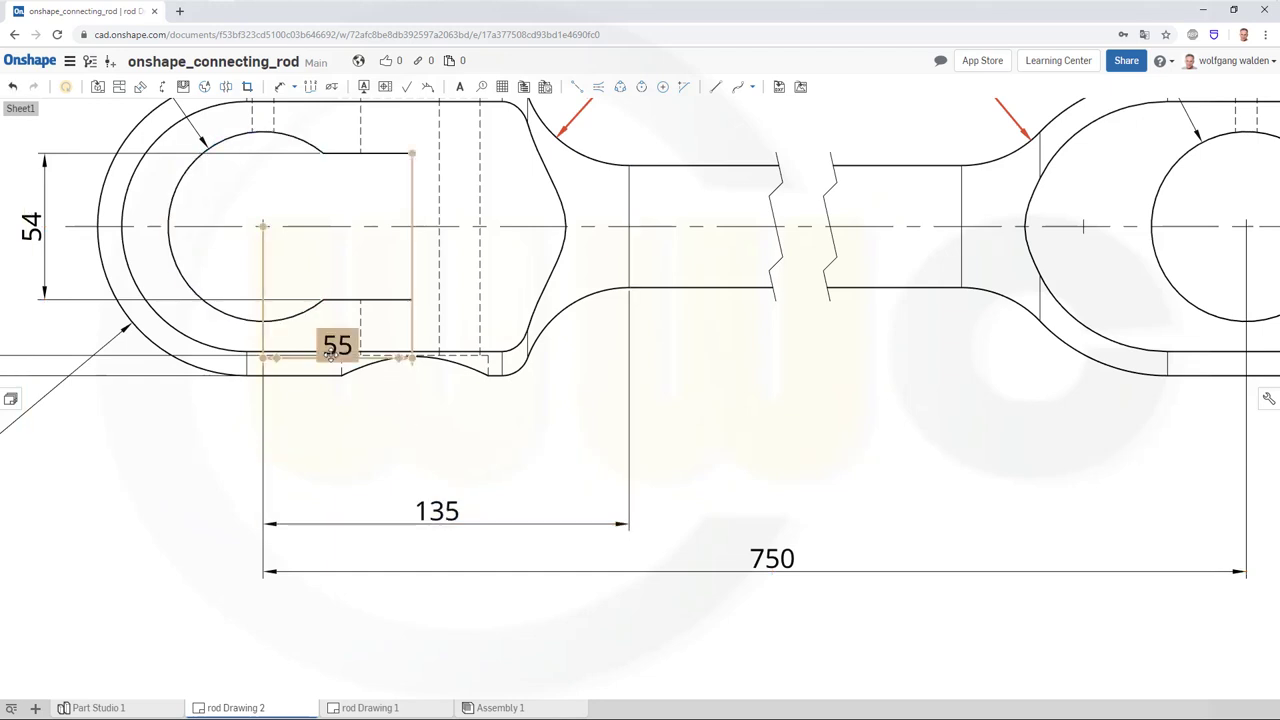
{"action": "left_click_drag", "start_coordinate": [338, 345], "coordinate": [343, 466]}
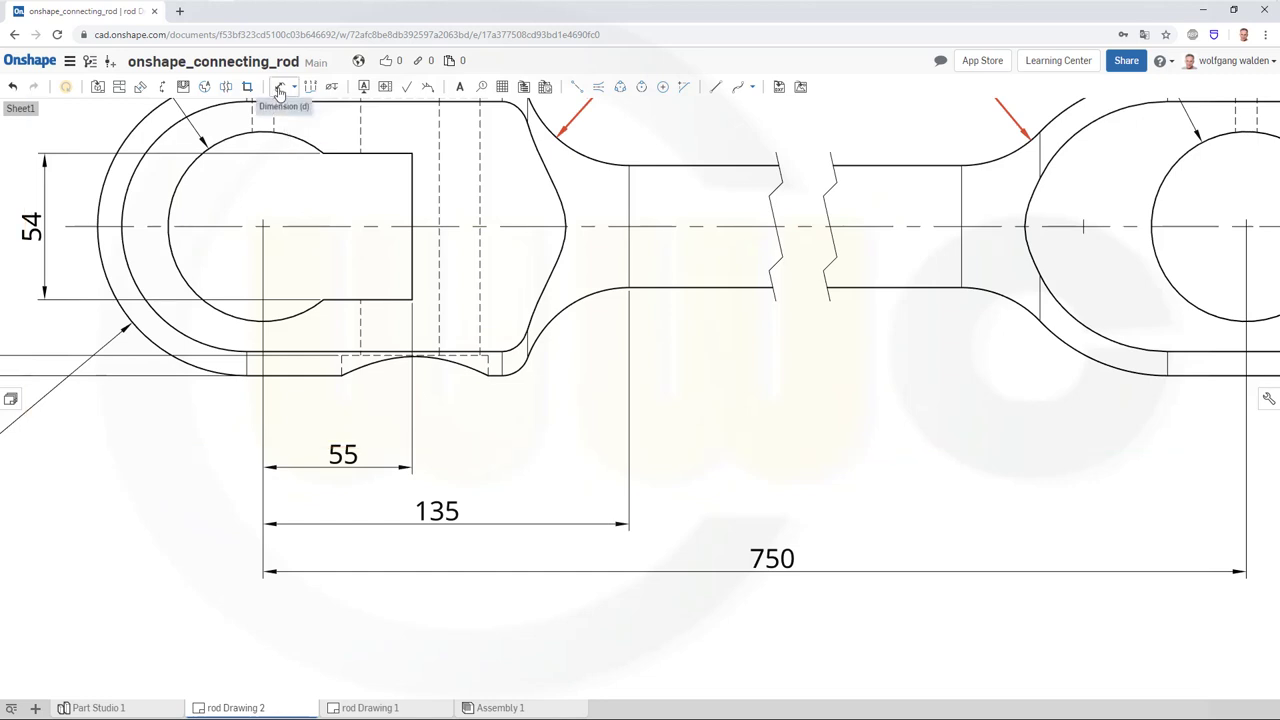
Step: Dimension from the hole centre and stretch it to the outer arc so it reads 61
{"action": "left_click", "coordinate": [174, 188]}
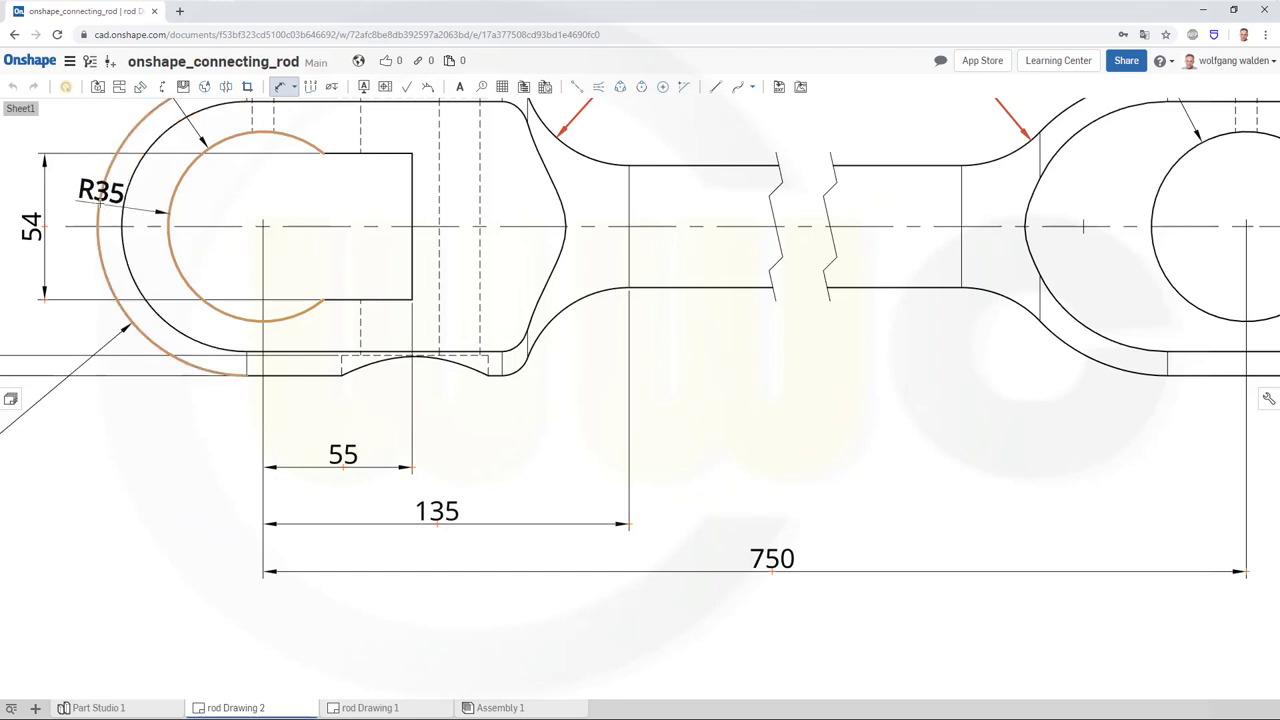
{"action": "left_click", "coordinate": [100, 197]}
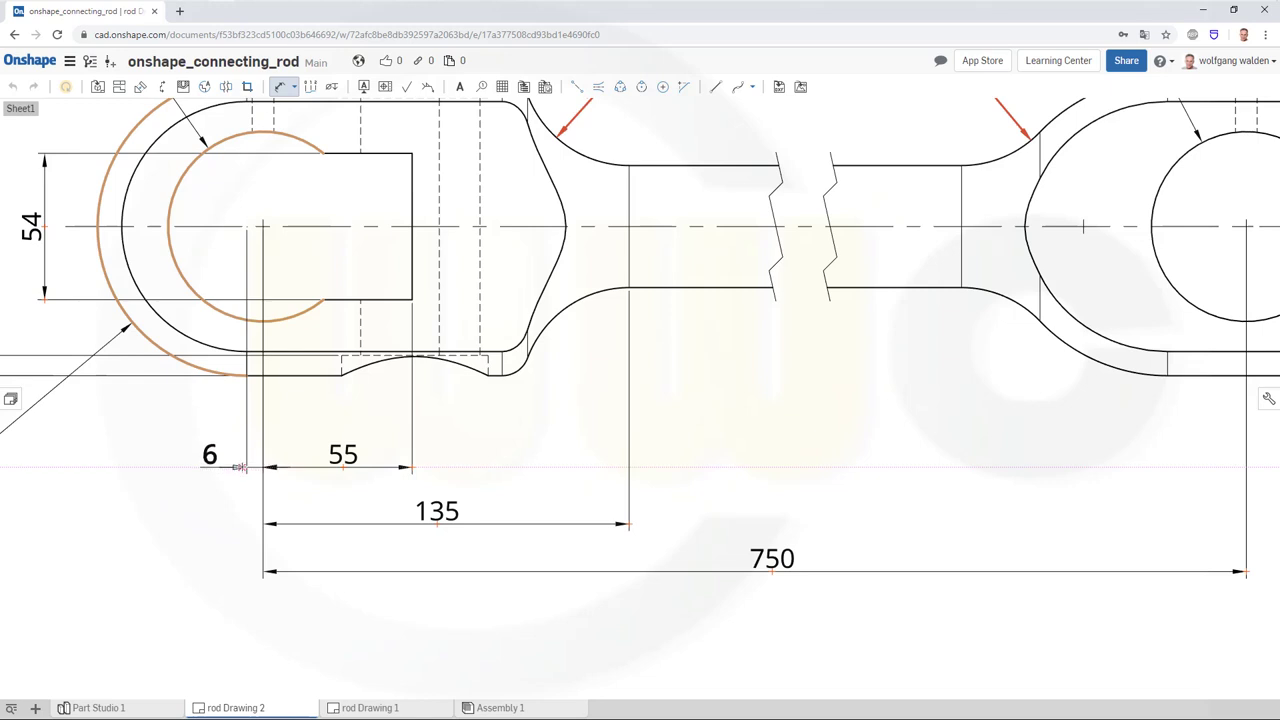
{"action": "left_click", "coordinate": [240, 467]}
{"action": "key", "text": "Escape"}
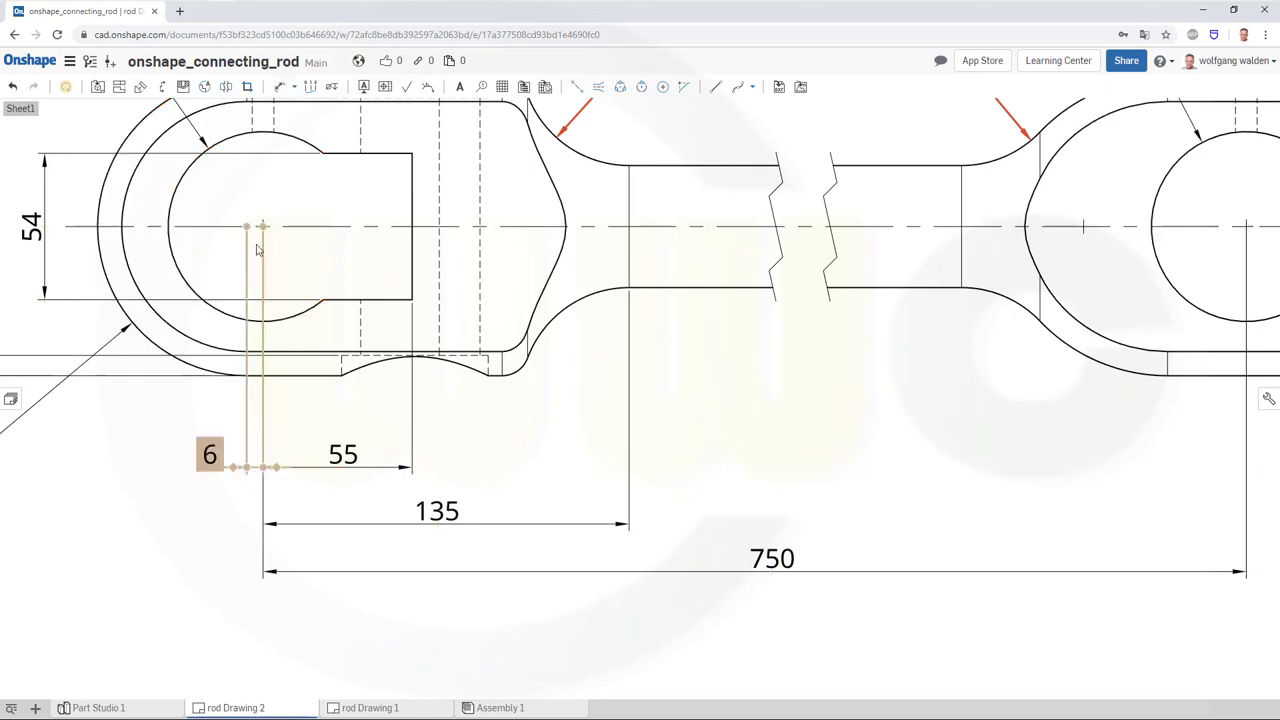
{"action": "left_click_drag", "start_coordinate": [247, 225], "coordinate": [97, 226]}
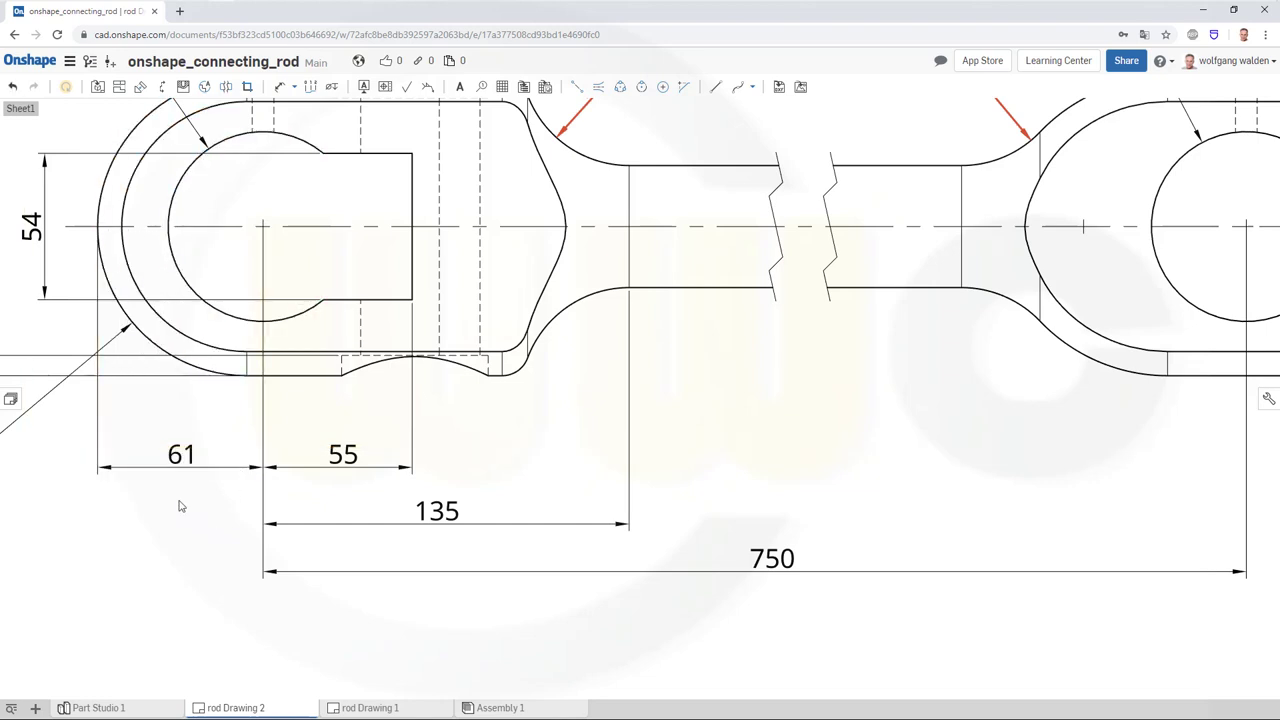
{"action": "scroll", "coordinate": [723, 389], "scroll_direction": "down", "scroll_amount": 5}
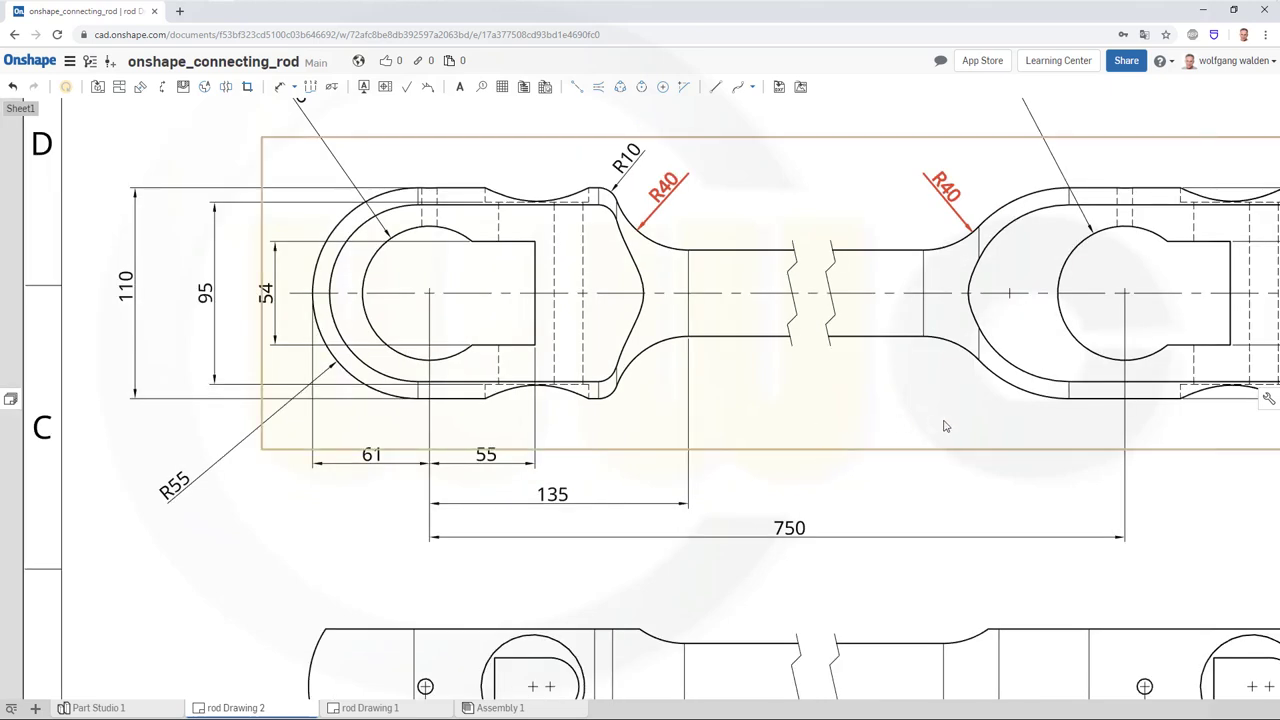
Step: Add 60 and 55 horizontal dimensions to the right eye's hole centre
{"action": "mouse_move", "coordinate": [909, 431]}
{"action": "middle_mouse_down"}
{"action": "mouse_move", "coordinate": [739, 433]}
{"action": "mouse_move", "coordinate": [610, 469]}
{"action": "middle_mouse_up"}
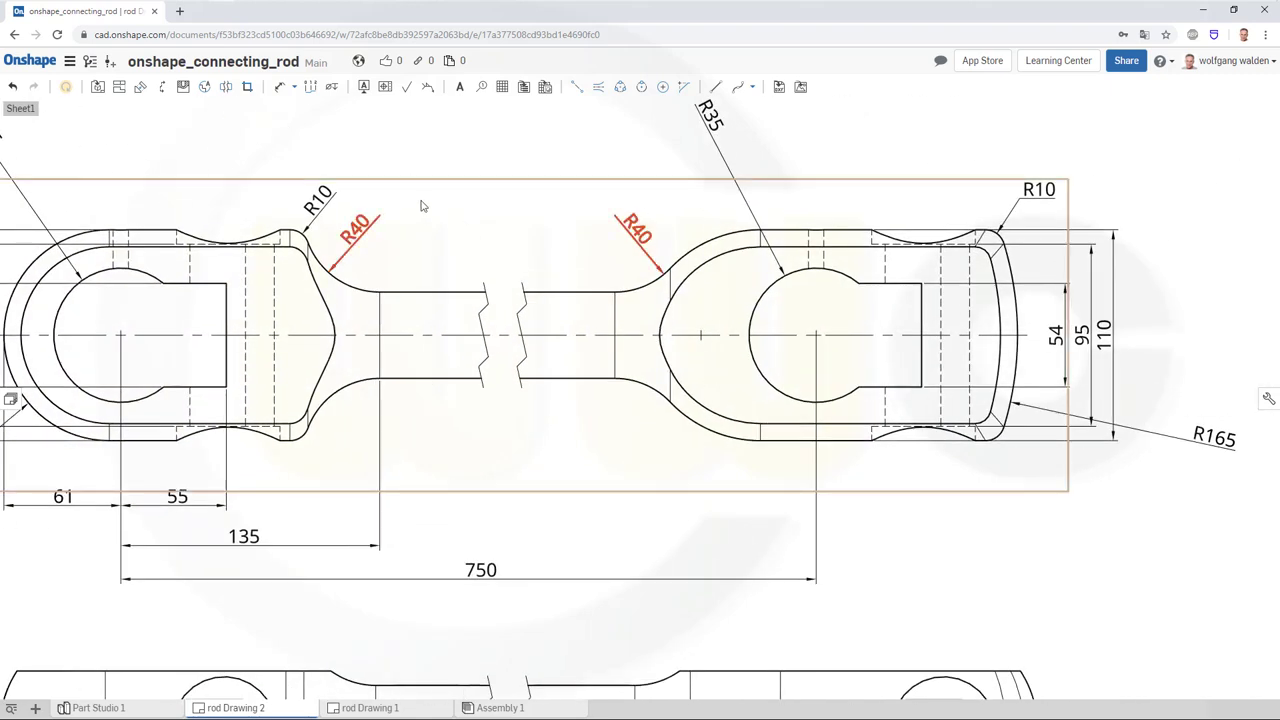
{"action": "left_click", "coordinate": [280, 86]}
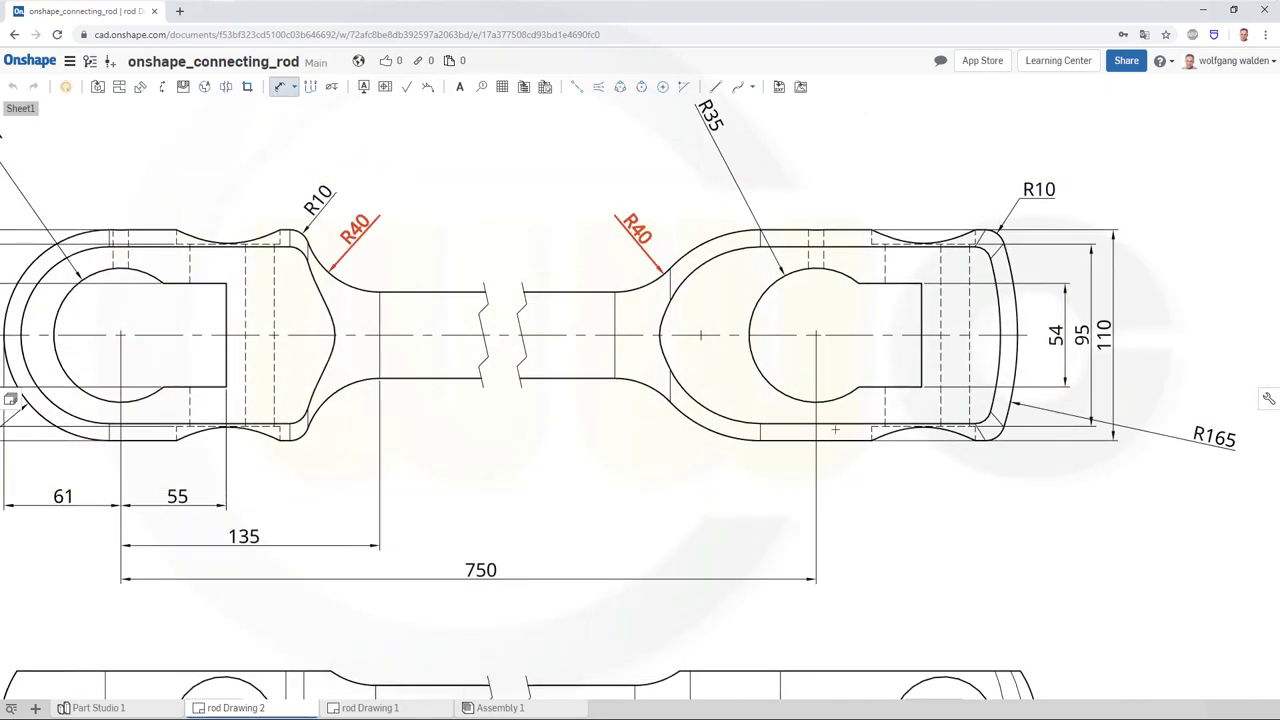
{"action": "left_click", "coordinate": [757, 363]}
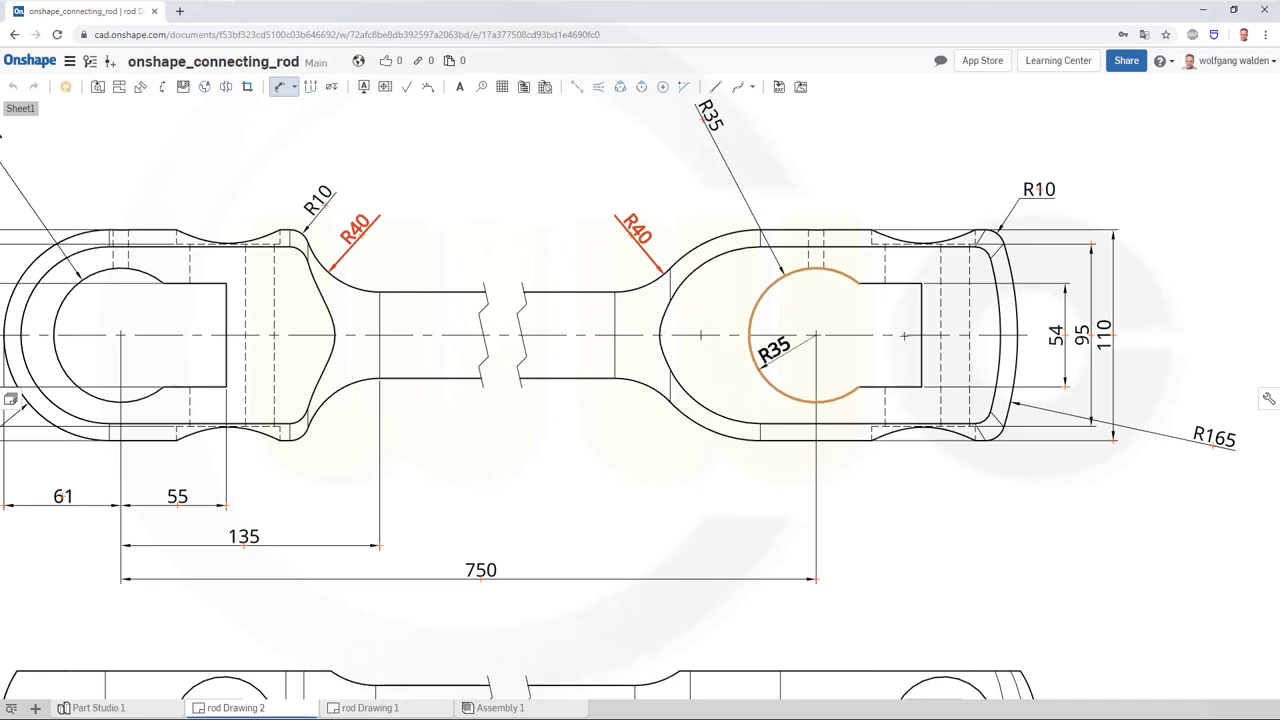
{"action": "left_click", "coordinate": [700, 335]}
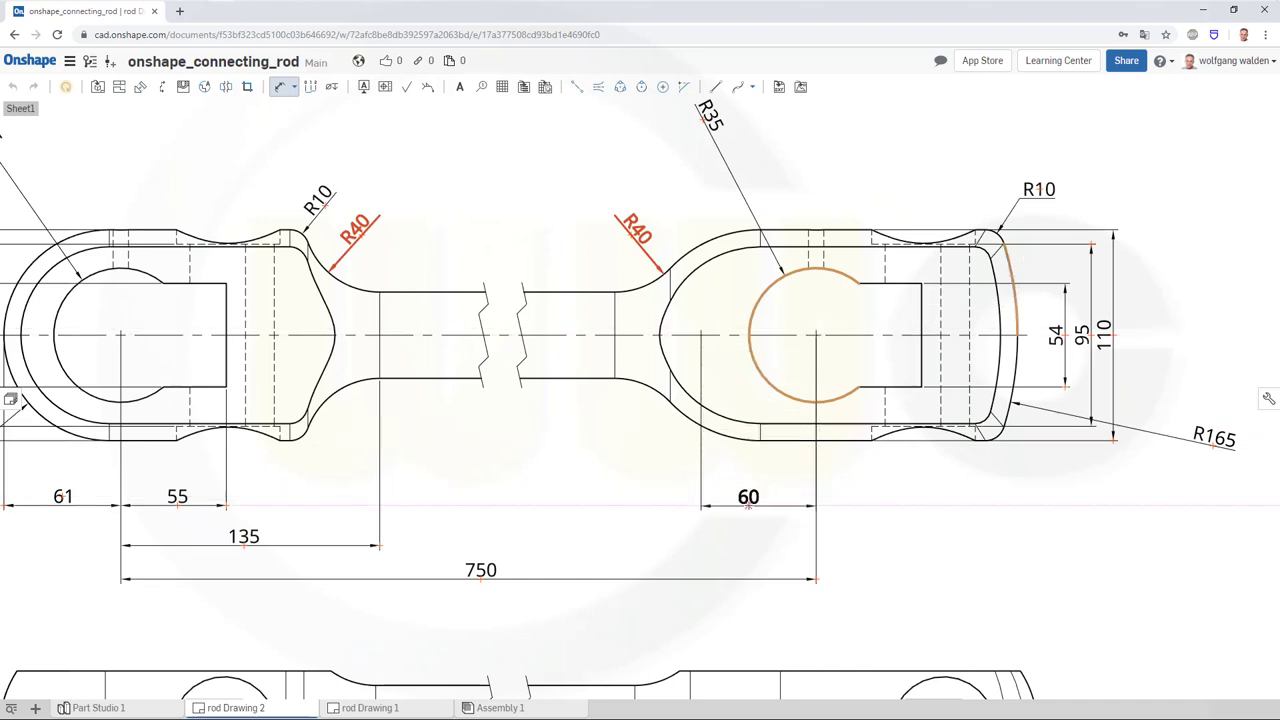
{"action": "left_click", "coordinate": [748, 506]}
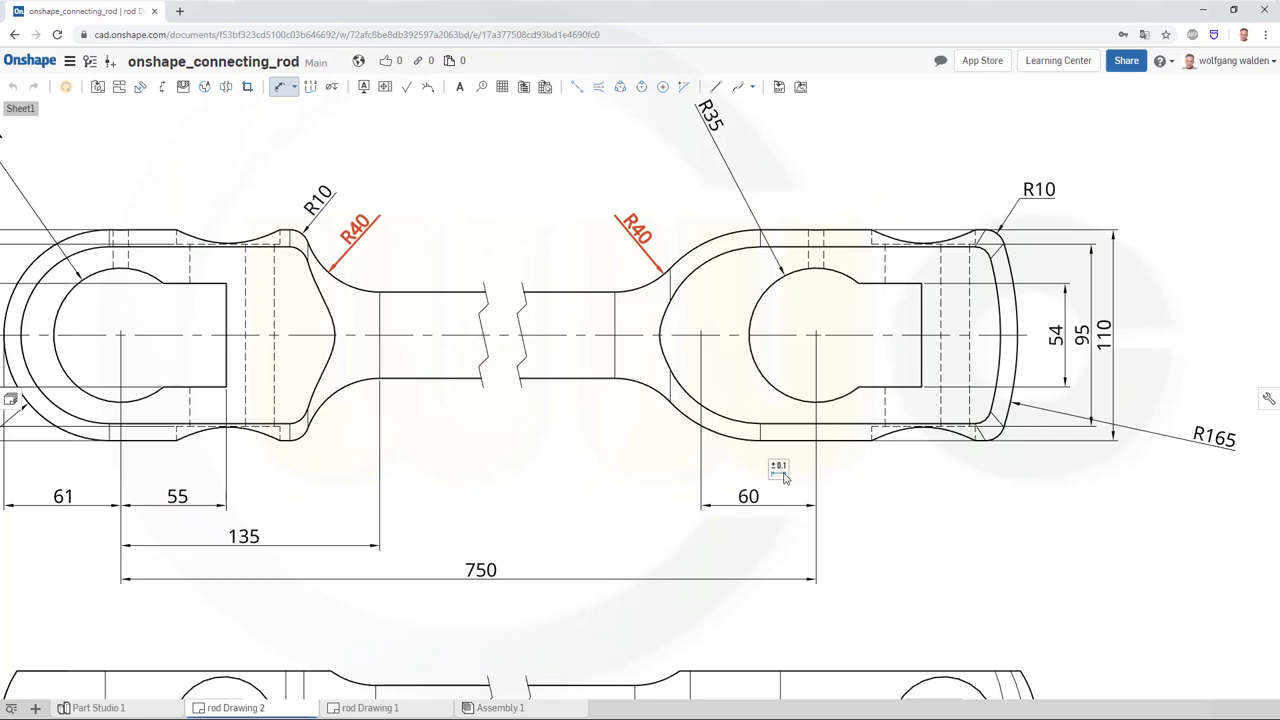
{"action": "left_click", "coordinate": [848, 395]}
{"action": "left_click", "coordinate": [843, 395]}
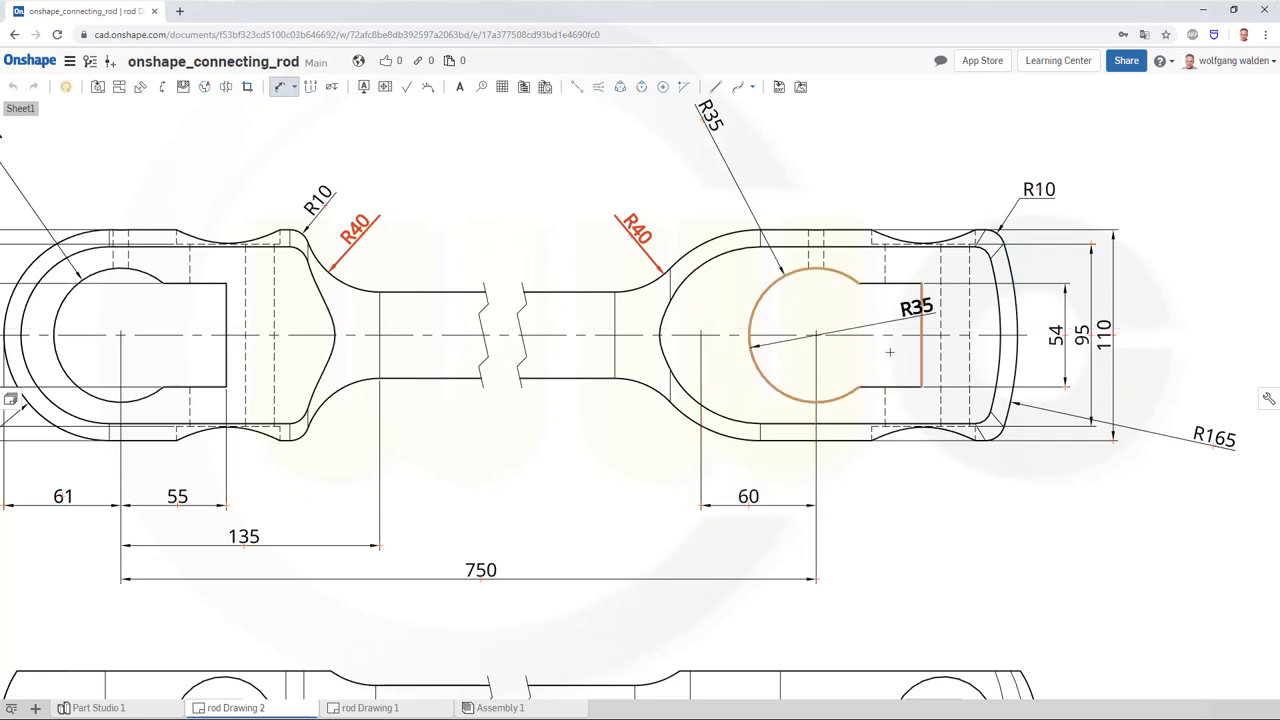
{"action": "left_click", "coordinate": [921, 352]}
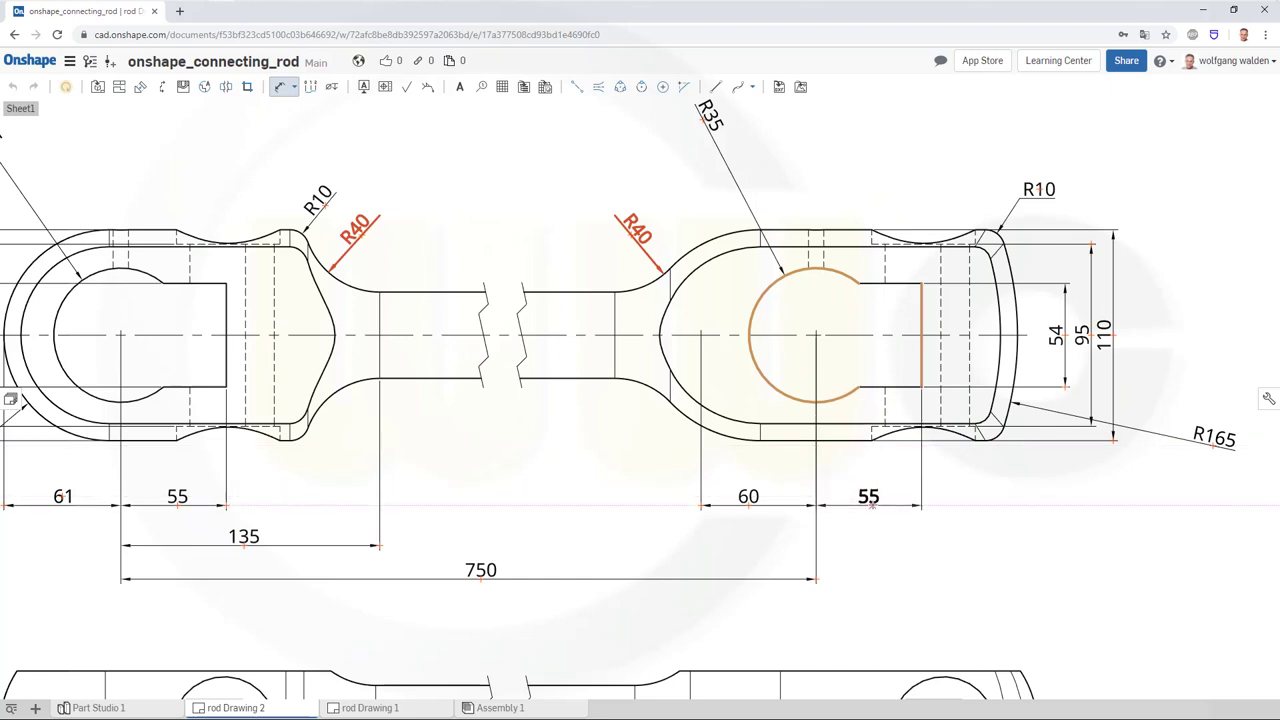
{"action": "left_click", "coordinate": [938, 447]}
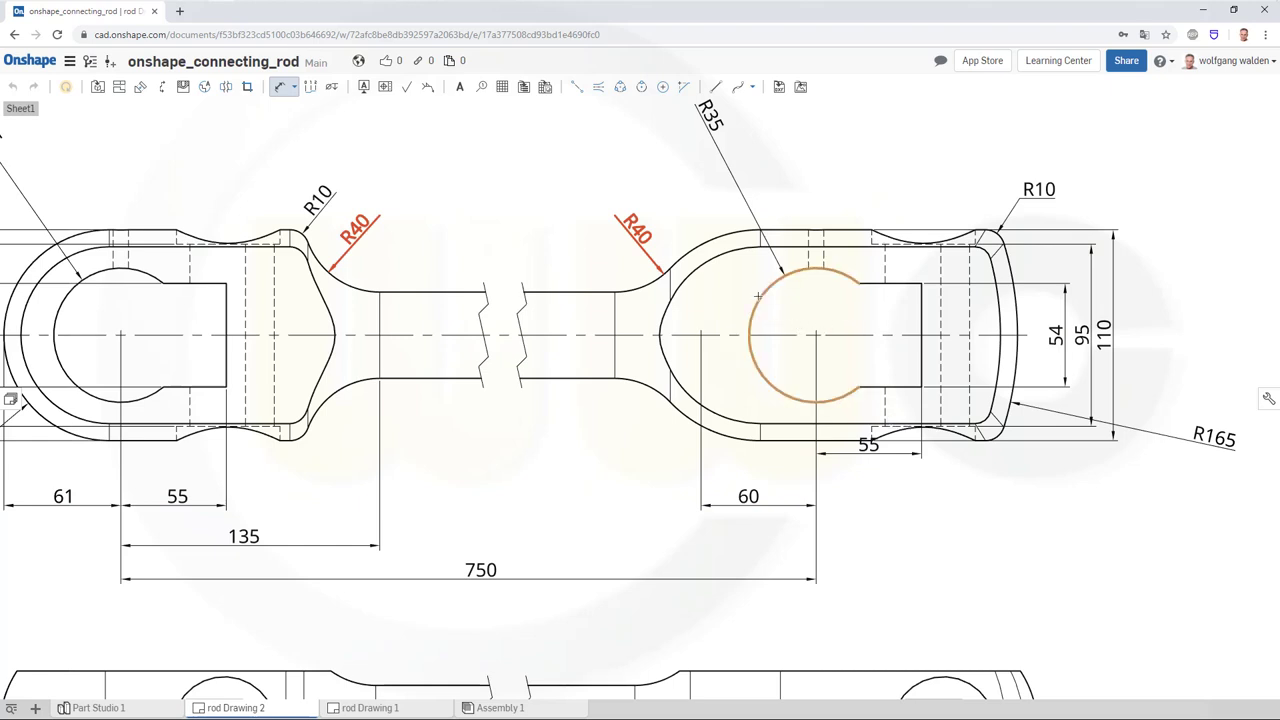
Step: Add a 105 dimension from the shaft edge to the hole centre, dropping it a row and nudging 60 lower
{"action": "left_click", "coordinate": [758, 296]}
{"action": "left_click", "coordinate": [614, 312]}
{"action": "left_click", "coordinate": [614, 312]}
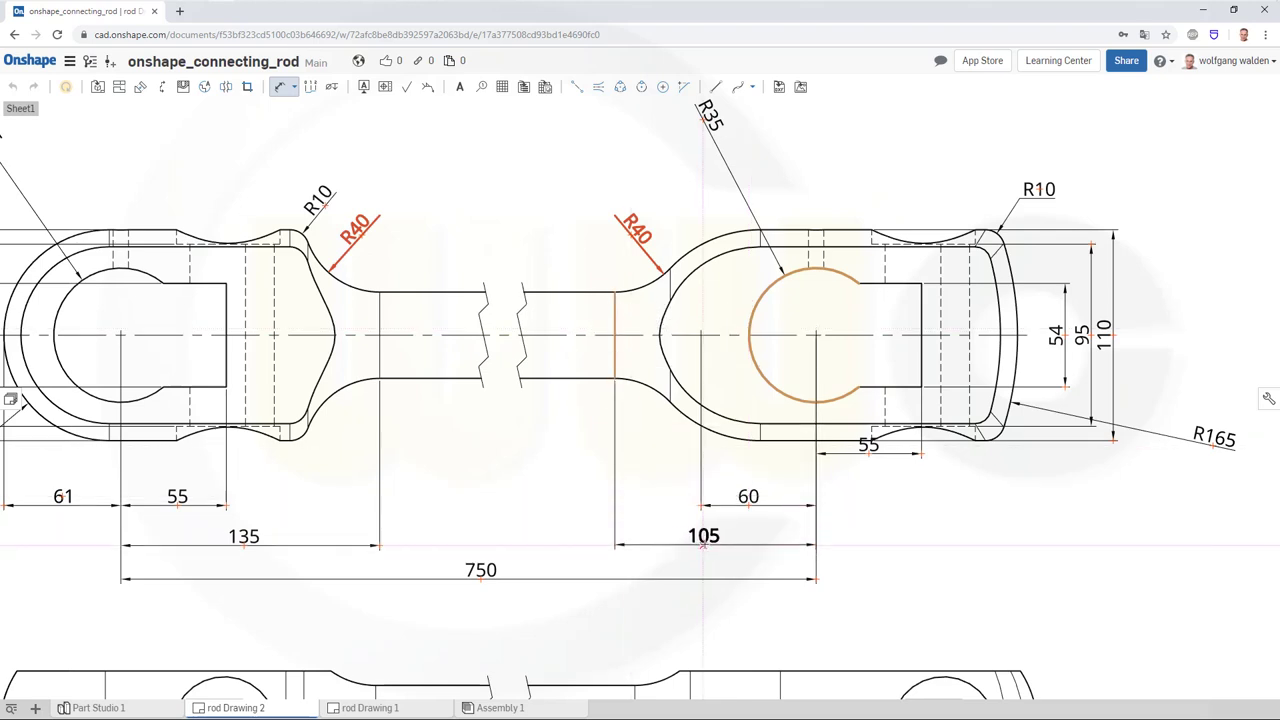
{"action": "left_click", "coordinate": [703, 545]}
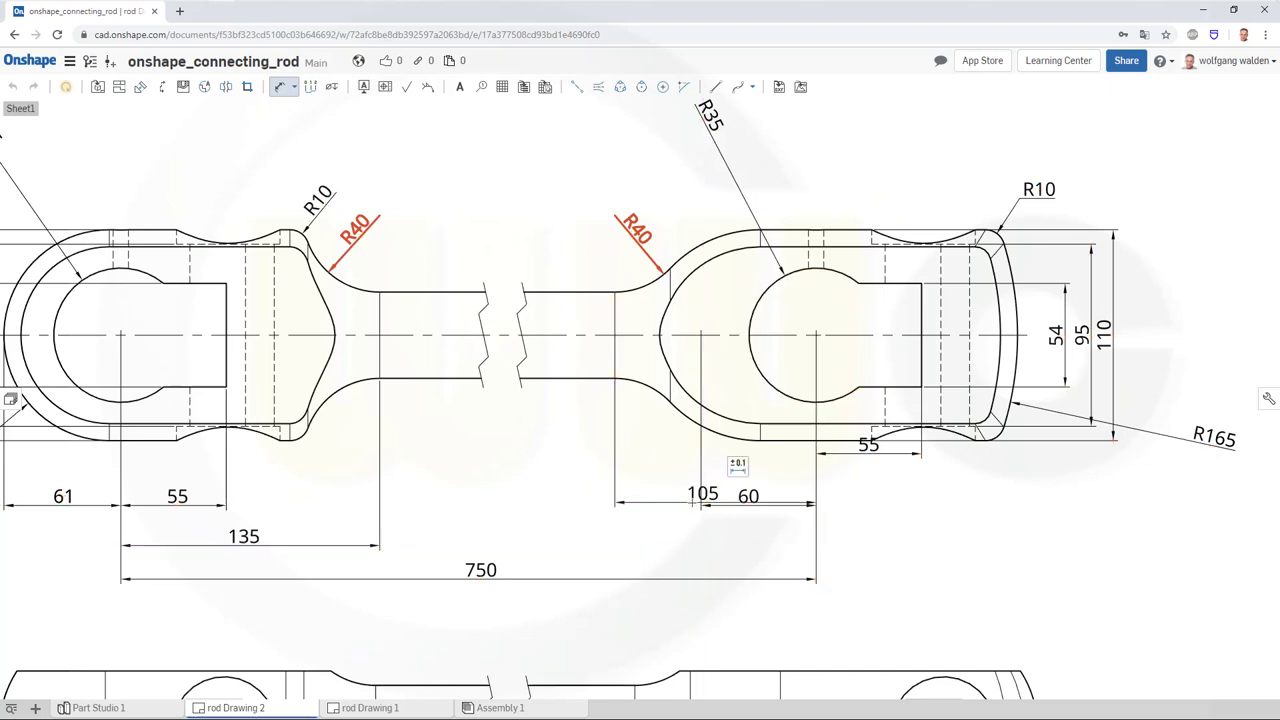
{"action": "left_click_drag", "start_coordinate": [701, 492], "coordinate": [703, 545]}
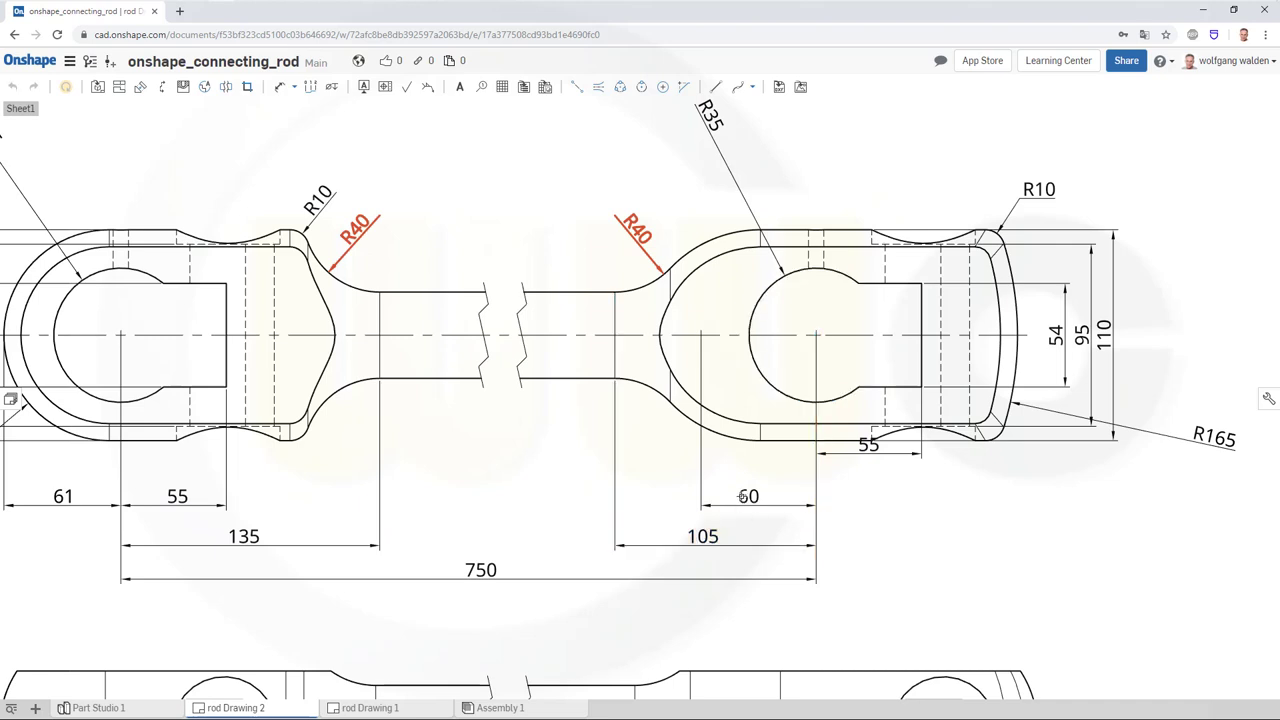
{"action": "left_click_drag", "start_coordinate": [742, 497], "coordinate": [751, 507]}
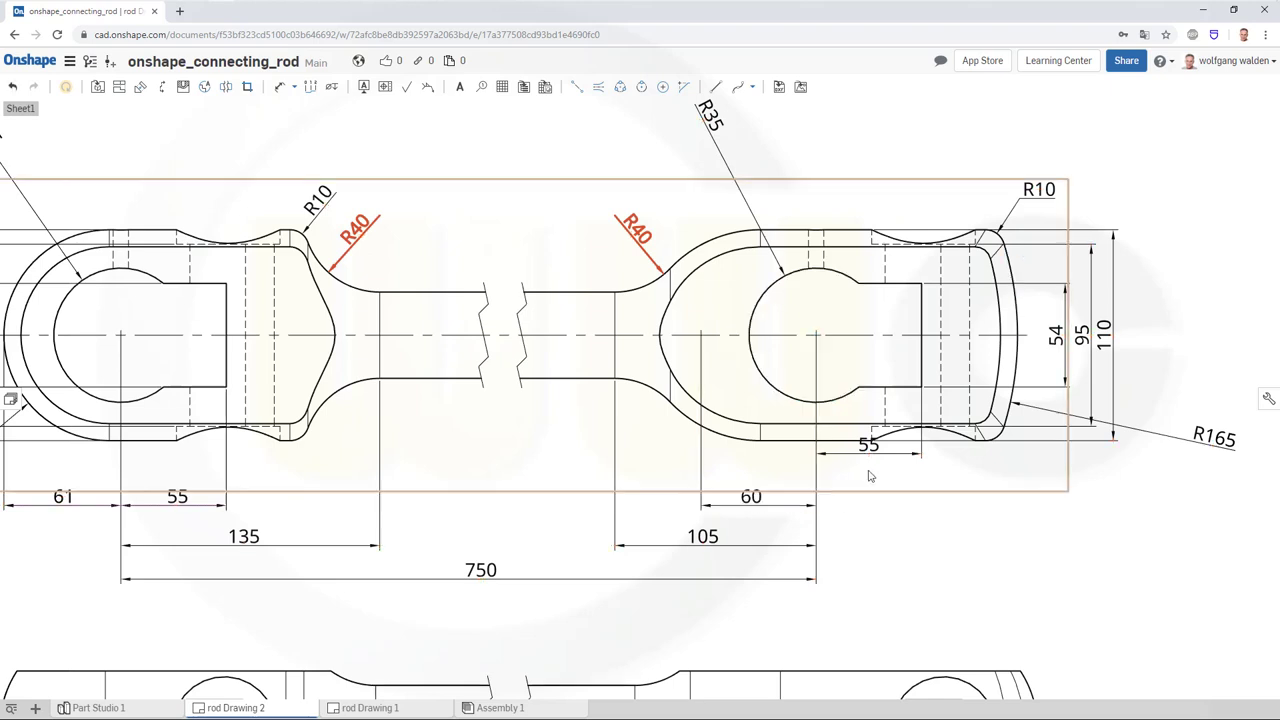
Step: Move the 55 beside the 60 and add a 105 from the right hole centre to the rod's right end
{"action": "left_click_drag", "start_coordinate": [868, 453], "coordinate": [868, 506]}
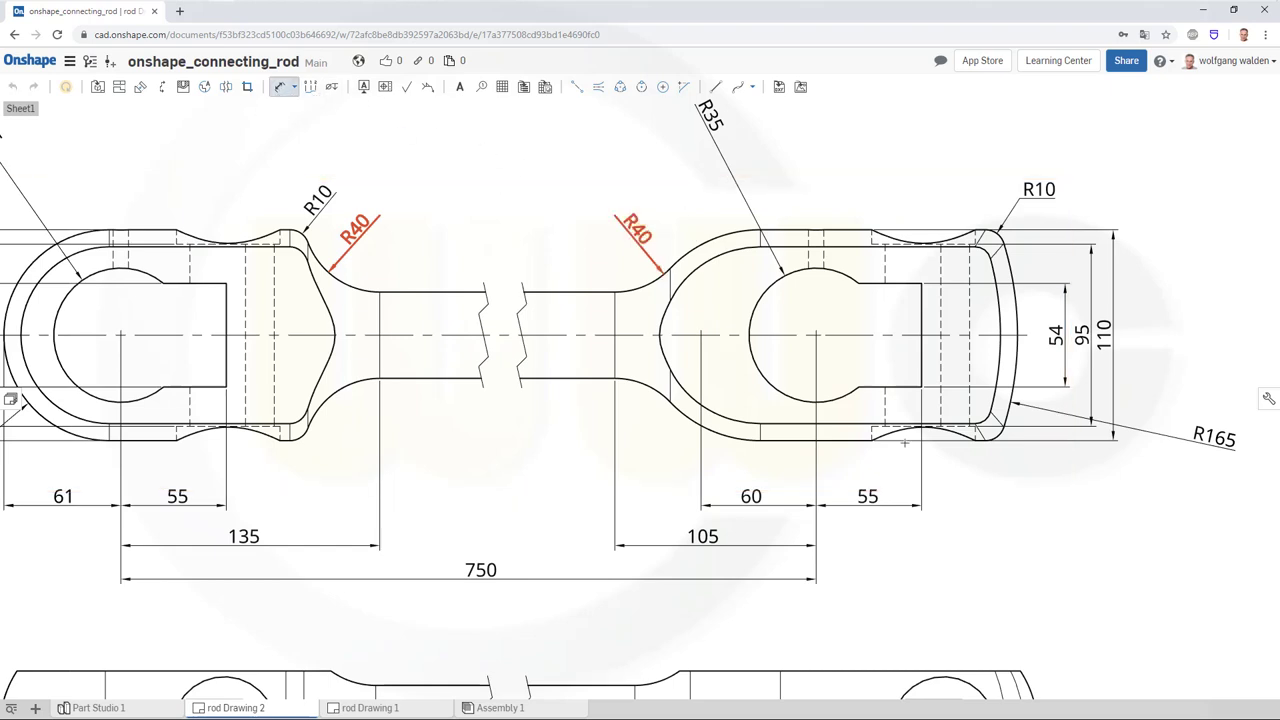
{"action": "left_click", "coordinate": [841, 395]}
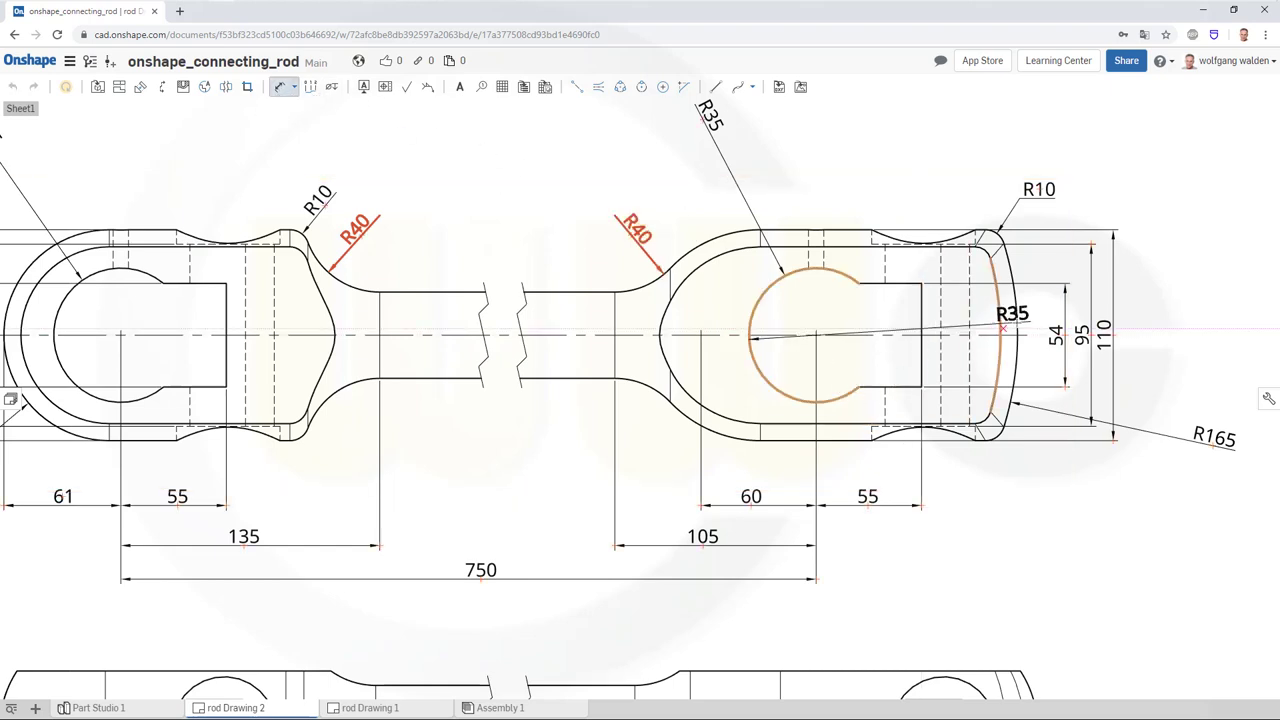
{"action": "left_click", "coordinate": [1017, 335]}
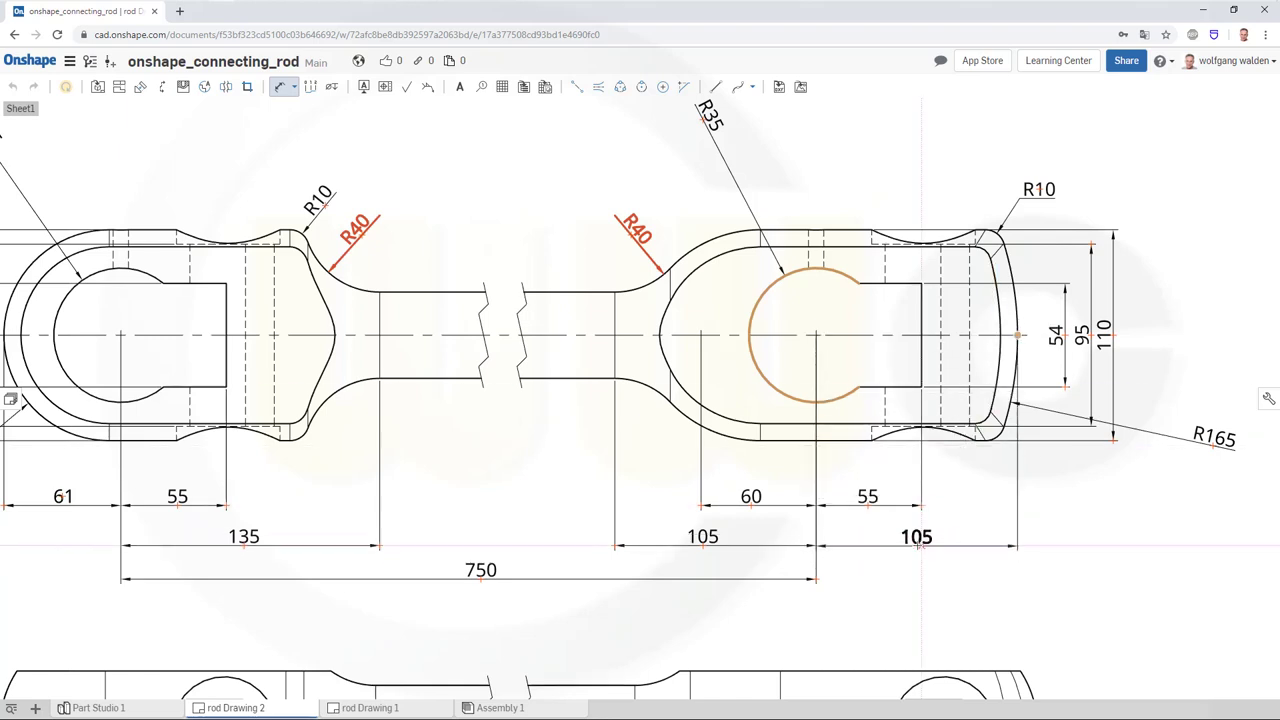
{"action": "left_click", "coordinate": [915, 545]}
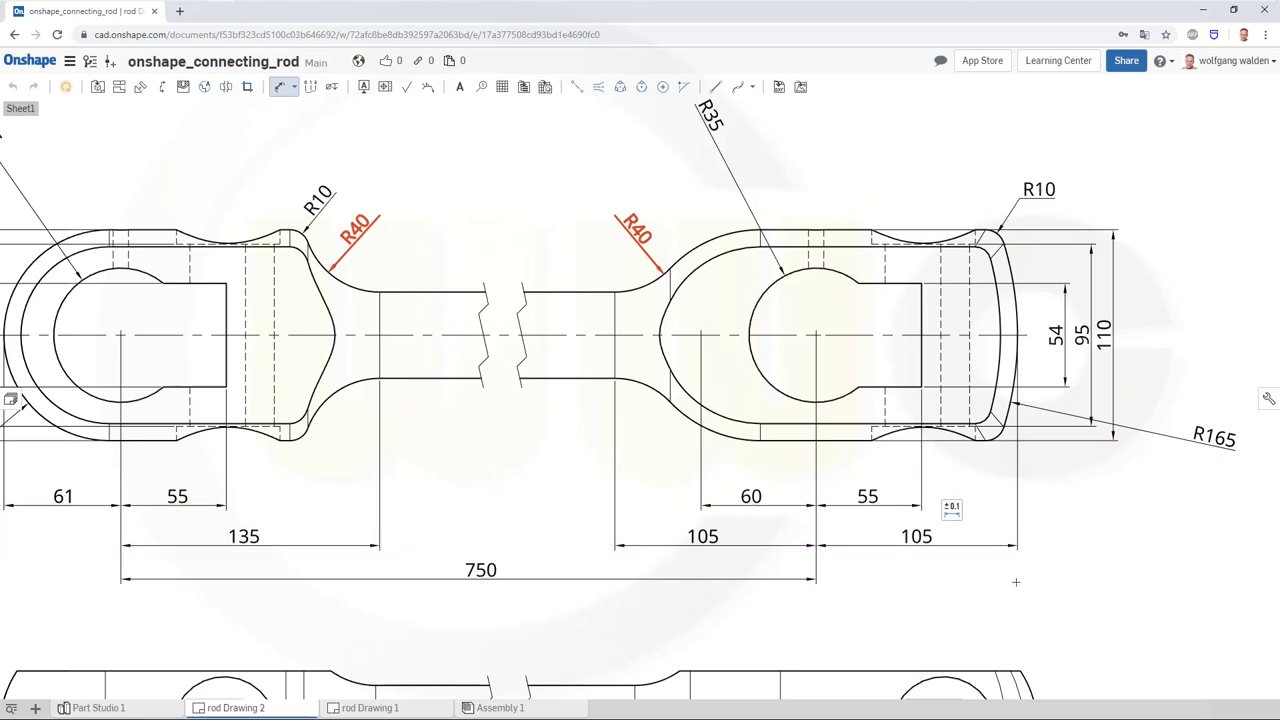
{"action": "key", "text": "Escape"}
Step: Add an R65 radius on the right eye's neck arc and a 45 width across the shaft
{"action": "left_click", "coordinate": [691, 209]}
{"action": "left_click", "coordinate": [668, 176]}
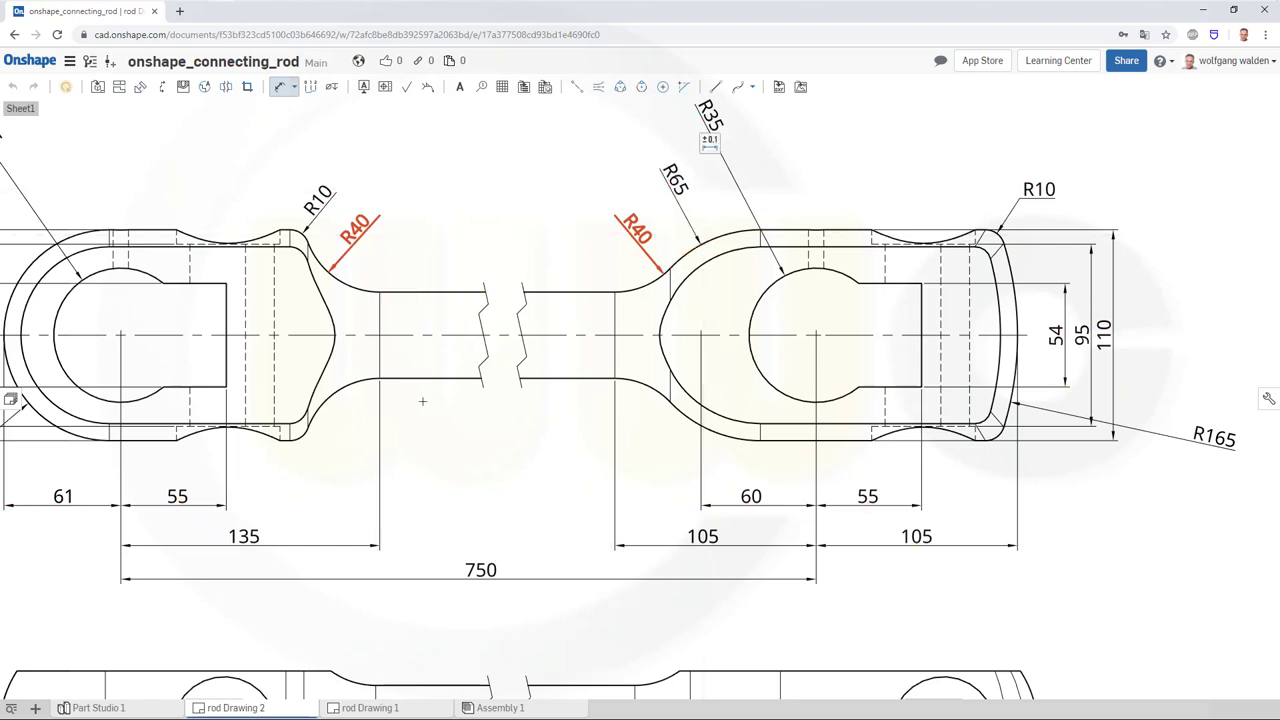
{"action": "left_click", "coordinate": [429, 292]}
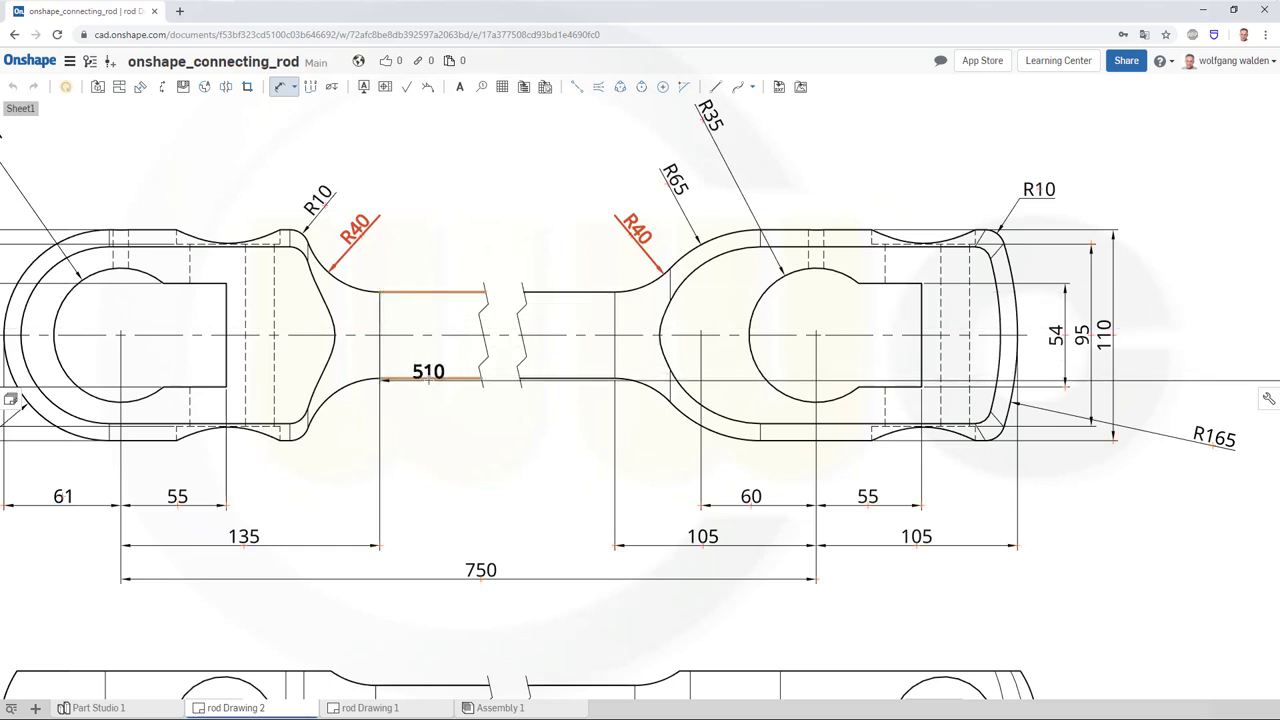
{"action": "left_click", "coordinate": [431, 378]}
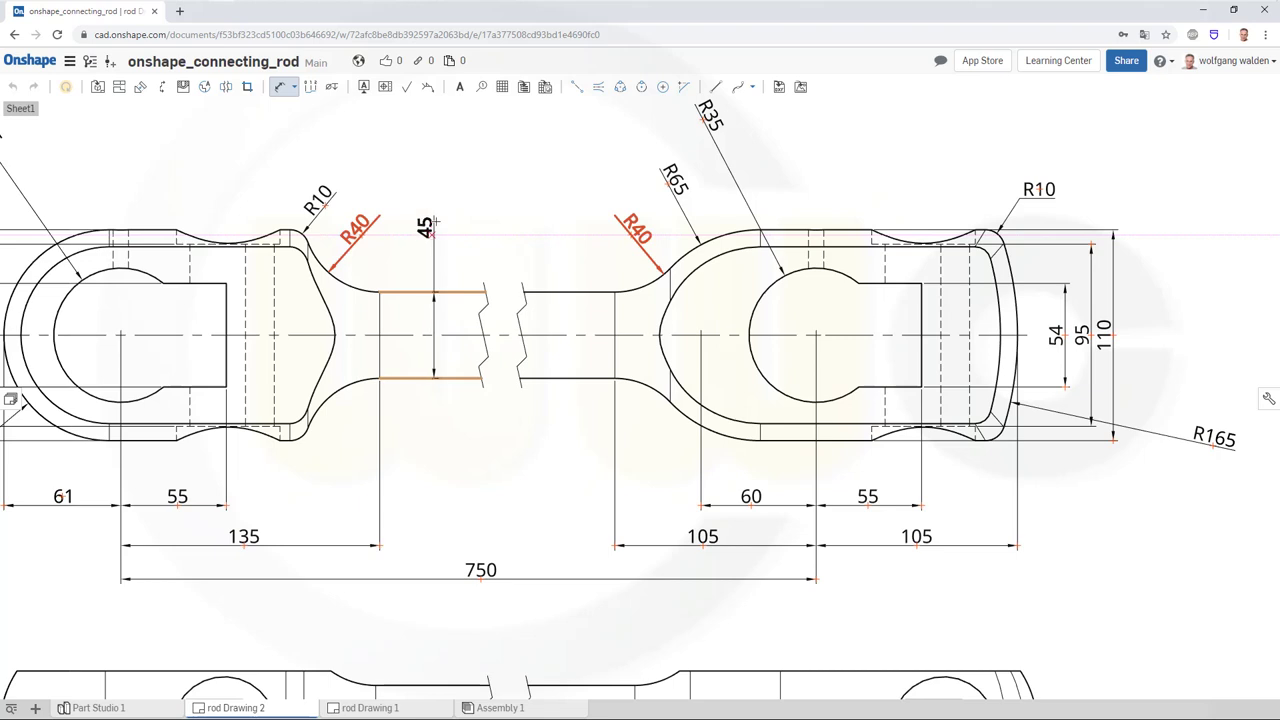
{"action": "left_click", "coordinate": [437, 205]}
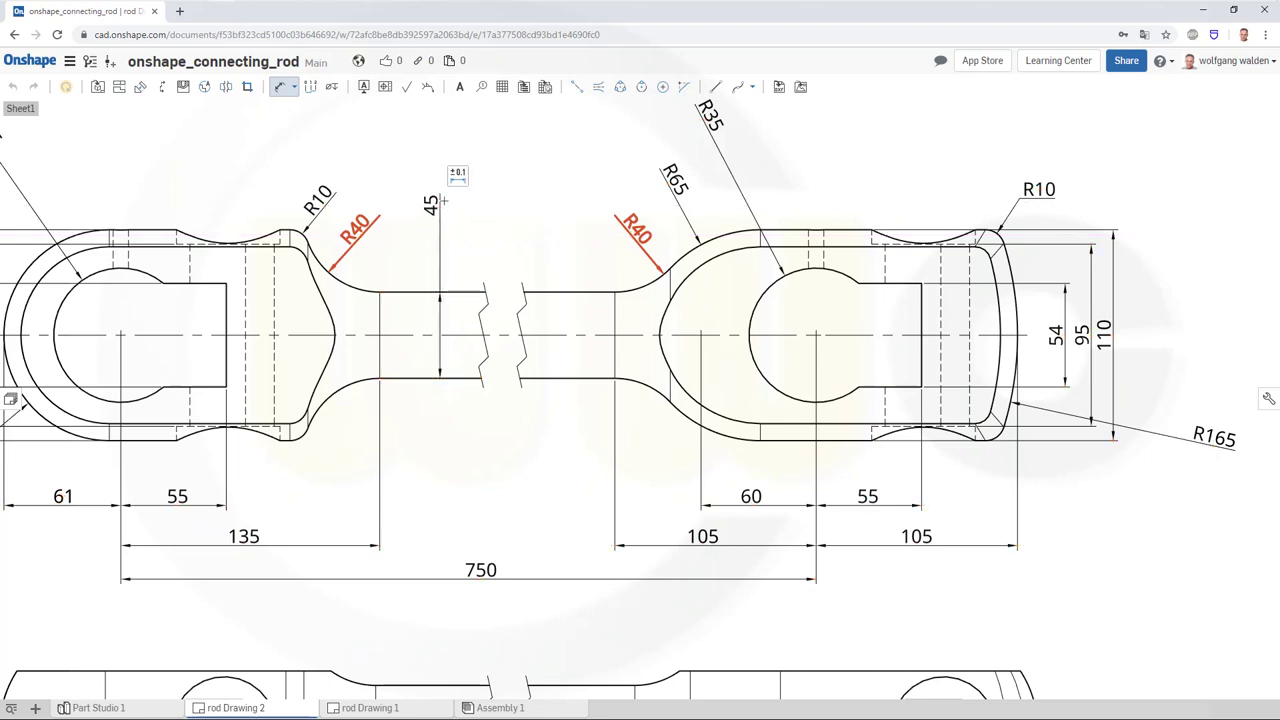
Step: Prefix the 45 shaft width with the diameter symbol so it reads Ø45
{"action": "left_click", "coordinate": [441, 201]}
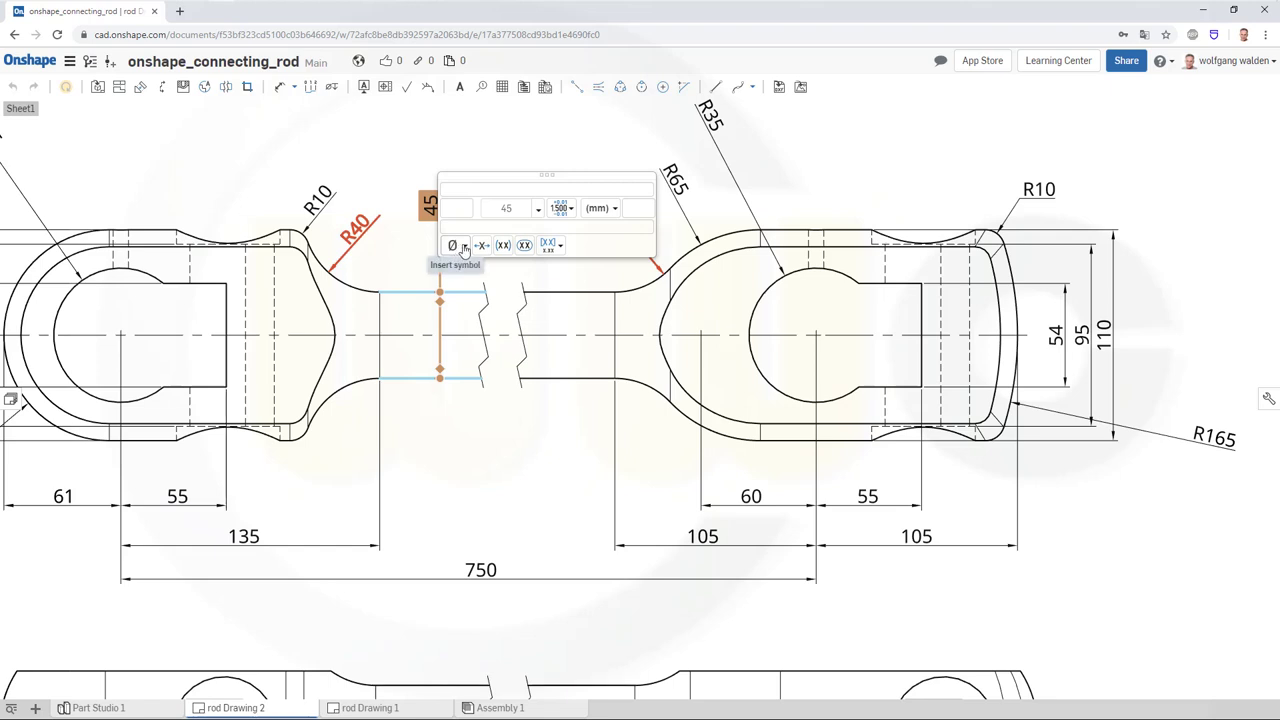
{"action": "left_click", "coordinate": [457, 246]}
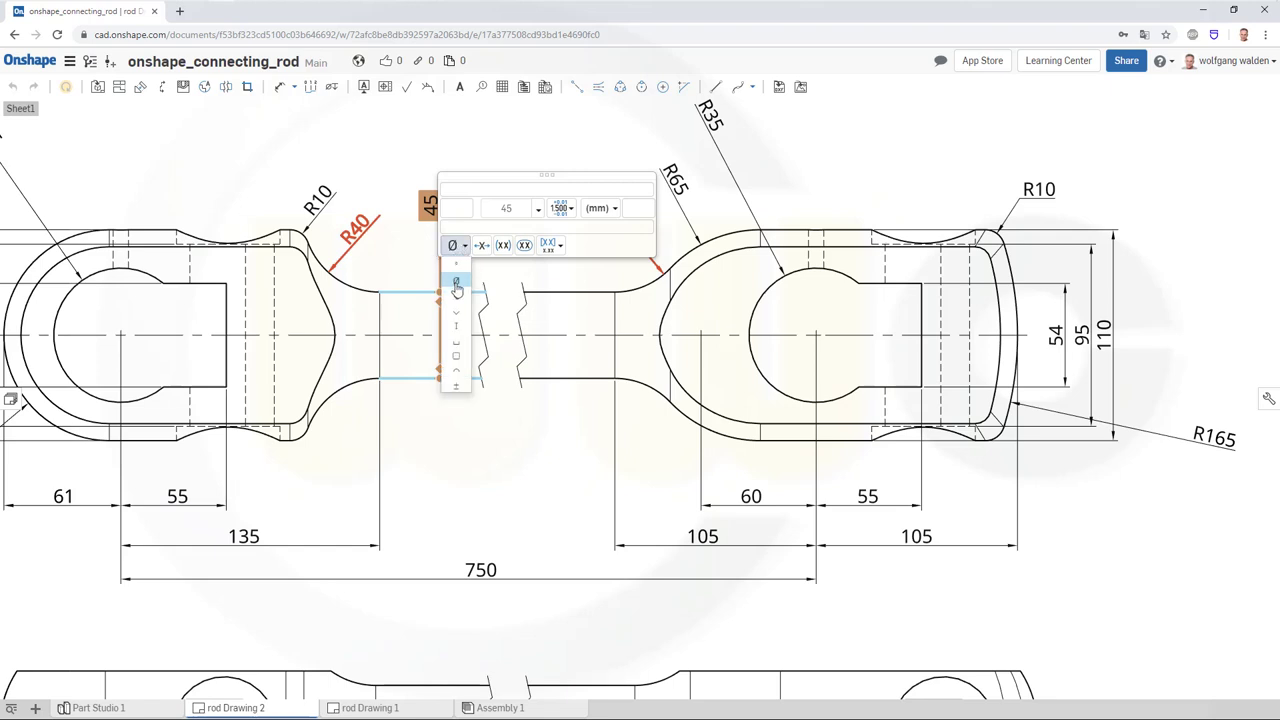
{"action": "left_click", "coordinate": [456, 282]}
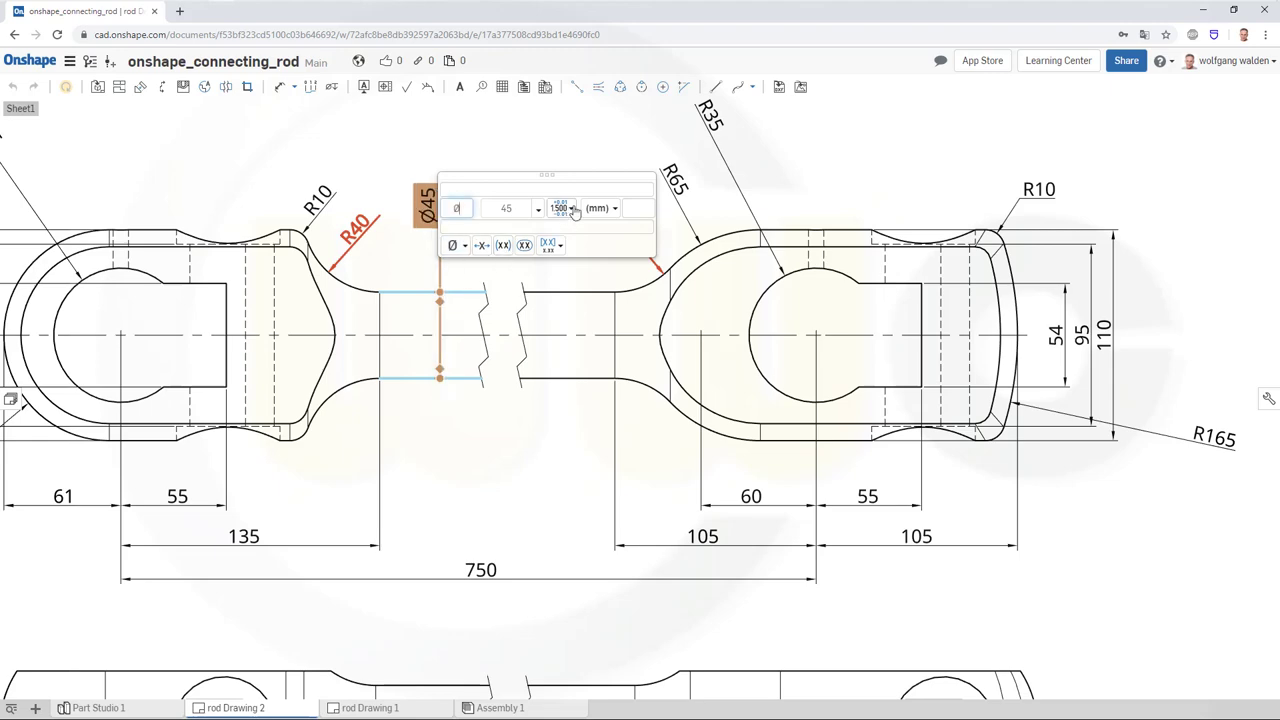
Step: Add R55 radius dimensions to the left and right rounded ends of the lower view
{"action": "scroll", "coordinate": [550, 440], "scroll_direction": "down", "scroll_amount": 3}
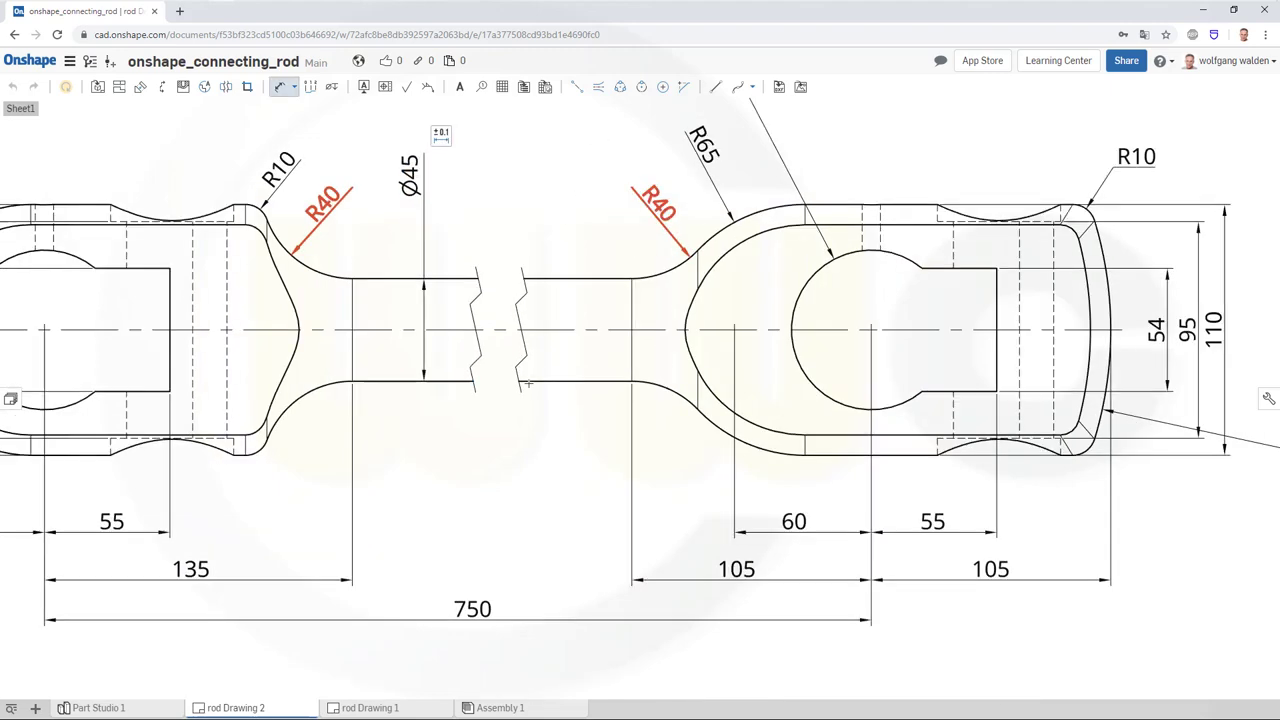
{"action": "scroll", "coordinate": [547, 544], "scroll_direction": "down", "scroll_amount": 3}
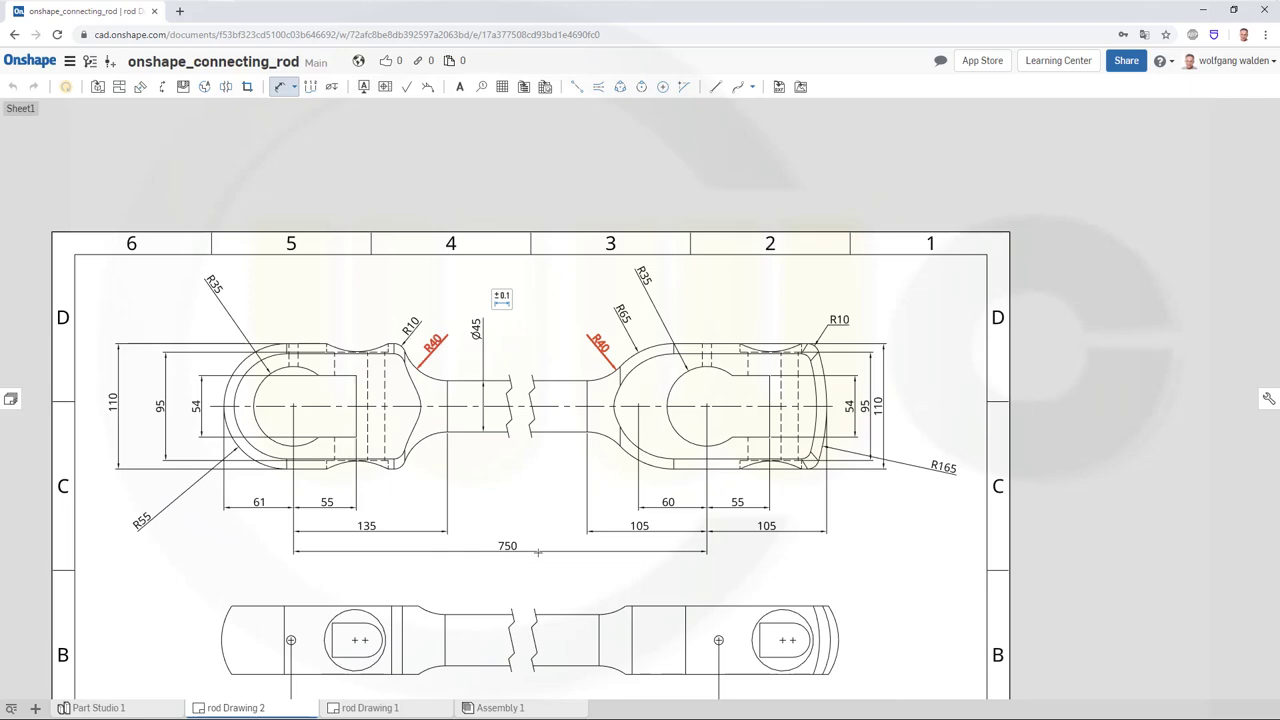
{"action": "scroll", "coordinate": [622, 351], "scroll_direction": "up", "scroll_amount": 2}
{"action": "scroll", "coordinate": [622, 351], "scroll_direction": "down", "scroll_amount": 2}
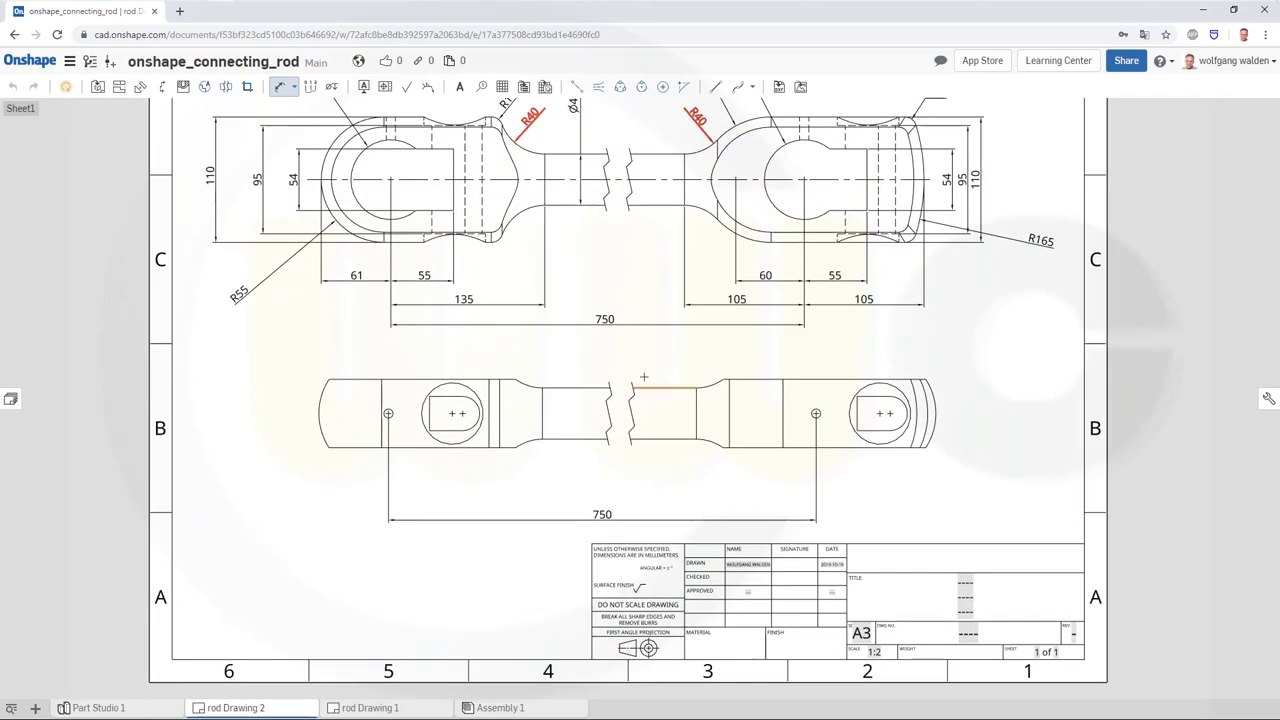
{"action": "scroll", "coordinate": [567, 371], "scroll_direction": "up", "scroll_amount": 3}
{"action": "scroll", "coordinate": [567, 371], "scroll_direction": "up", "scroll_amount": 1}
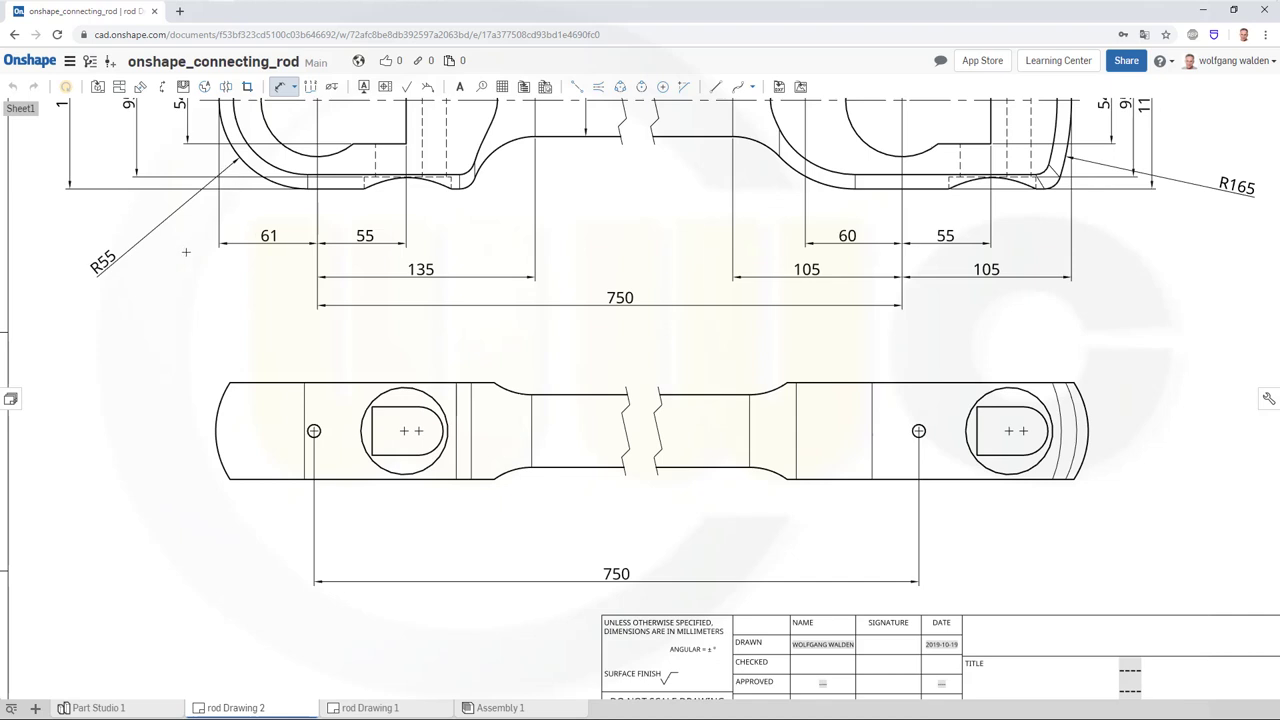
{"action": "left_click", "coordinate": [226, 473]}
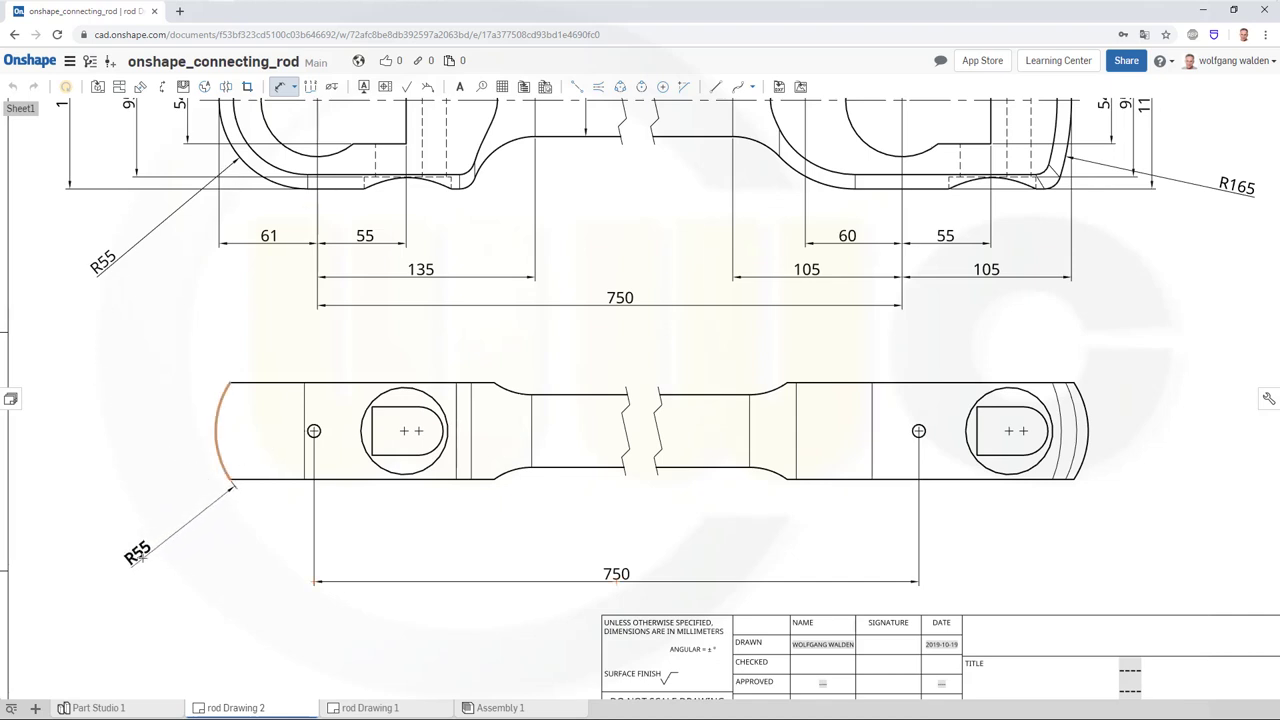
{"action": "left_click", "coordinate": [140, 548]}
{"action": "left_click", "coordinate": [1087, 404]}
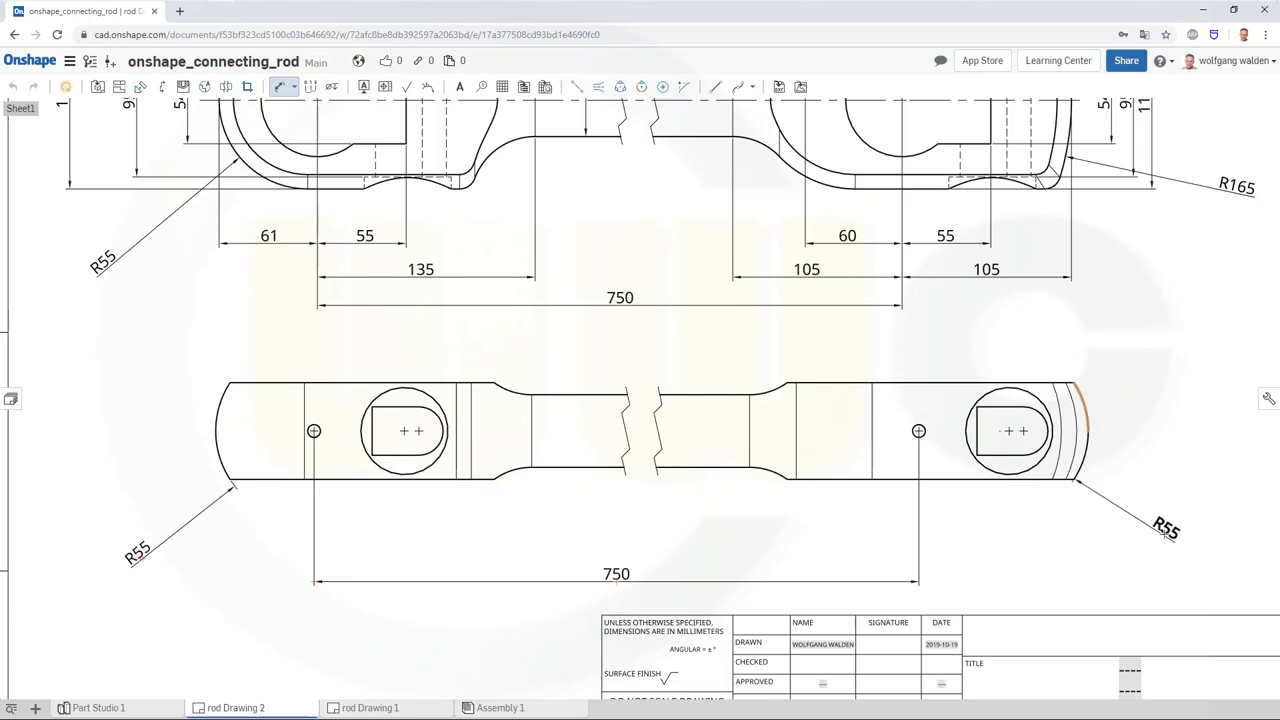
{"action": "left_click", "coordinate": [1166, 534]}
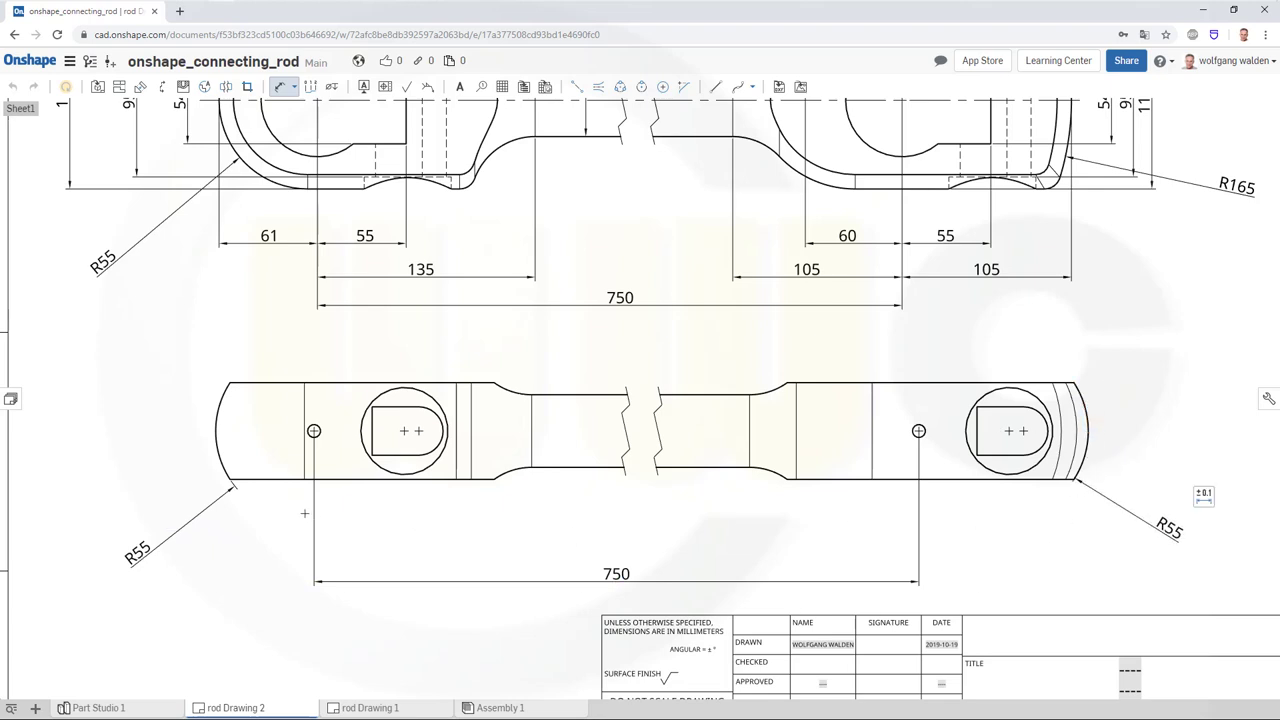
Step: Dimension the left end's 60 overall width and 30 slot width, placed left of the rod
{"action": "left_click", "coordinate": [262, 382]}
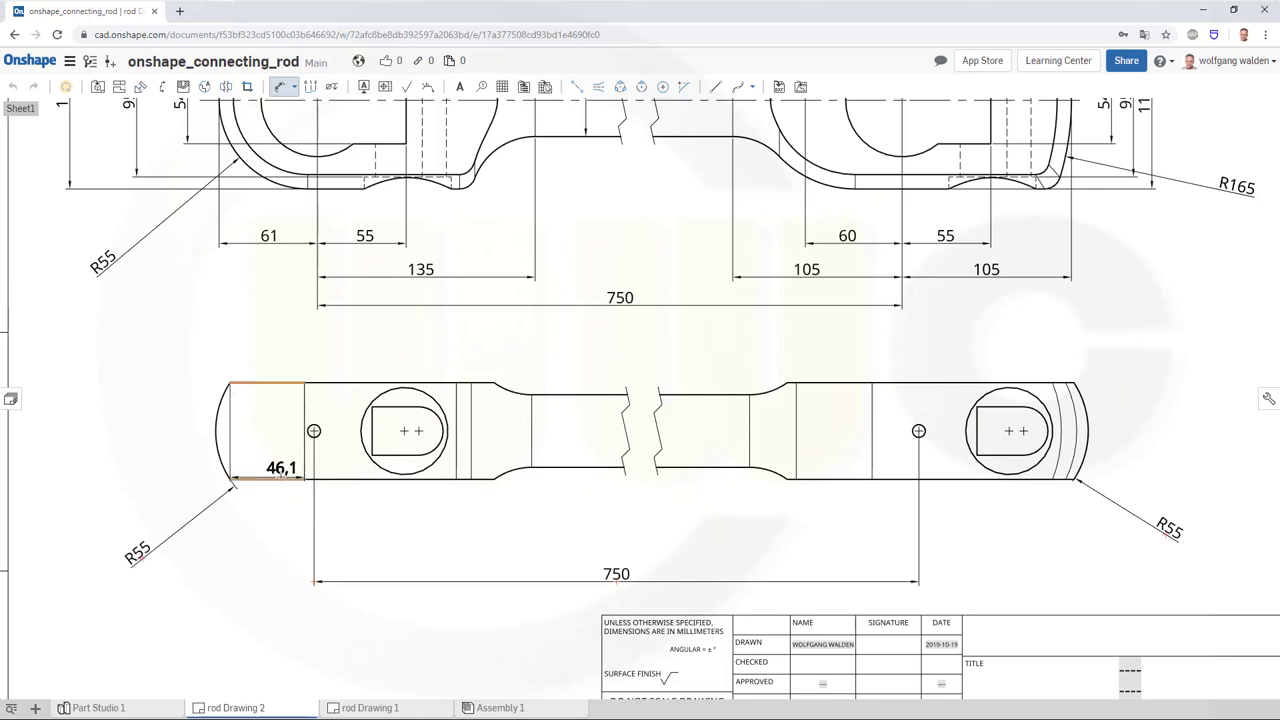
{"action": "left_click", "coordinate": [279, 479]}
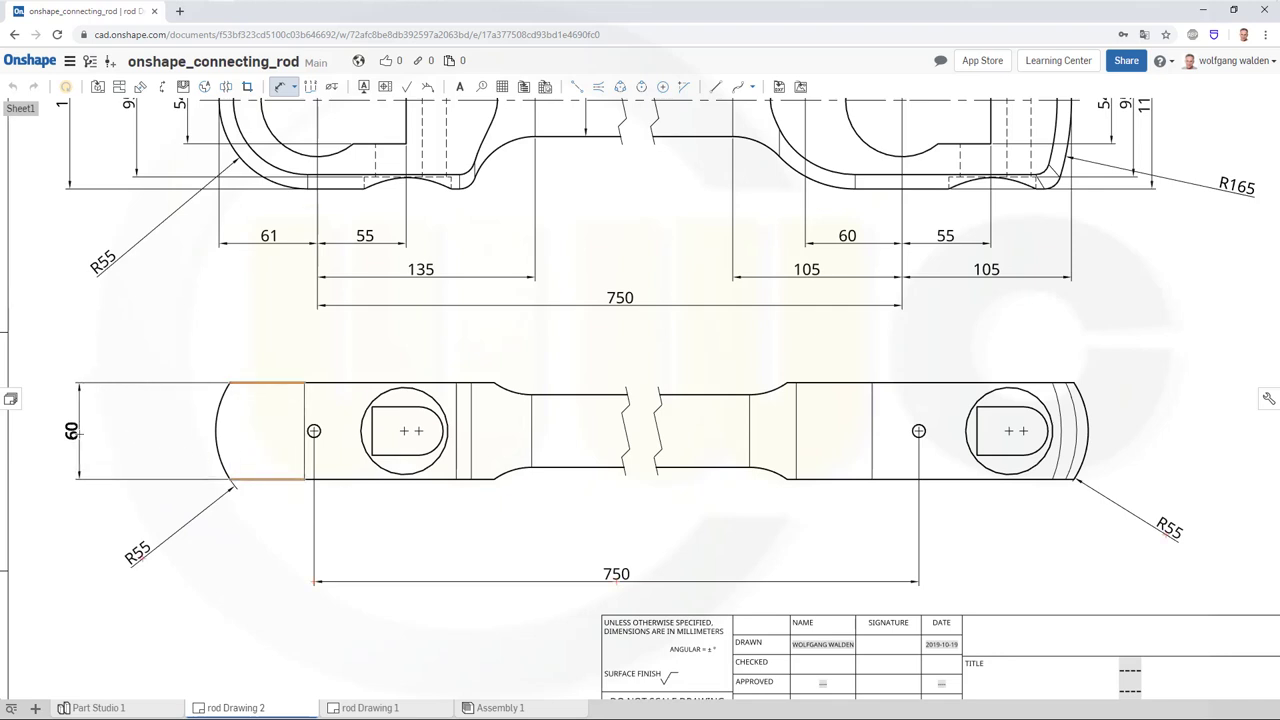
{"action": "left_click", "coordinate": [78, 434]}
{"action": "left_click", "coordinate": [371, 427]}
{"action": "left_click", "coordinate": [395, 407]}
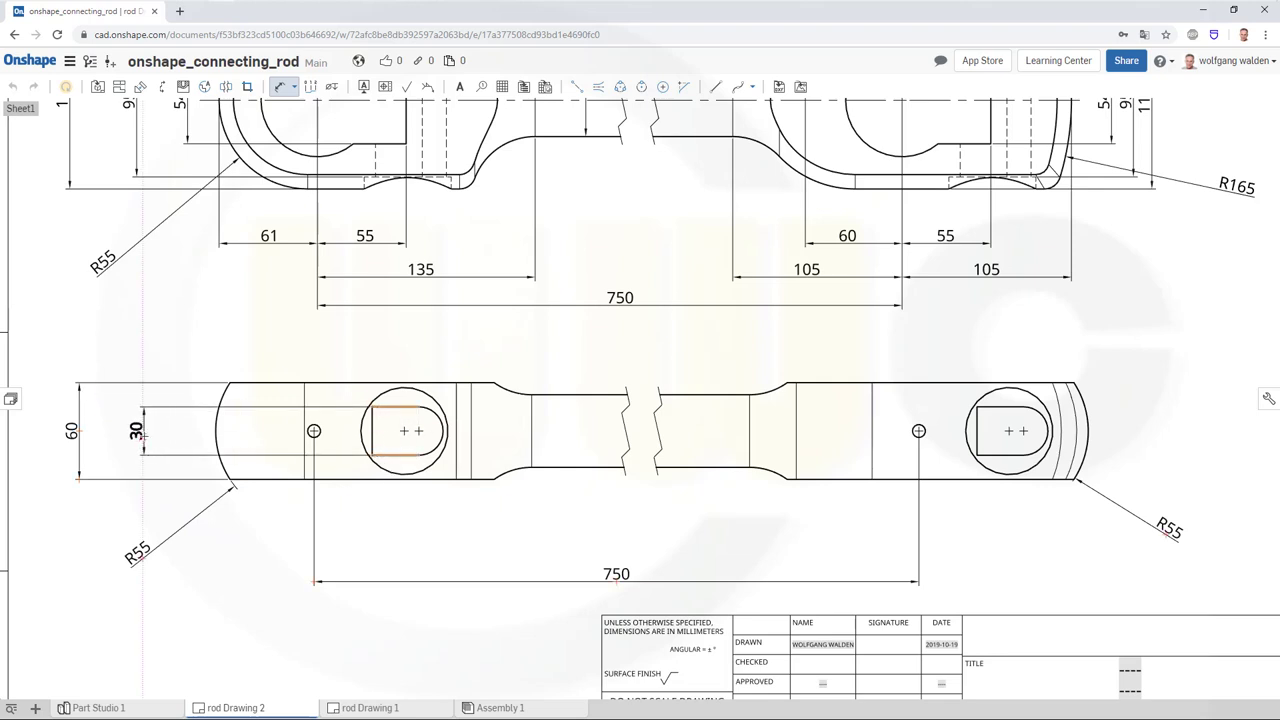
{"action": "left_click", "coordinate": [143, 431]}
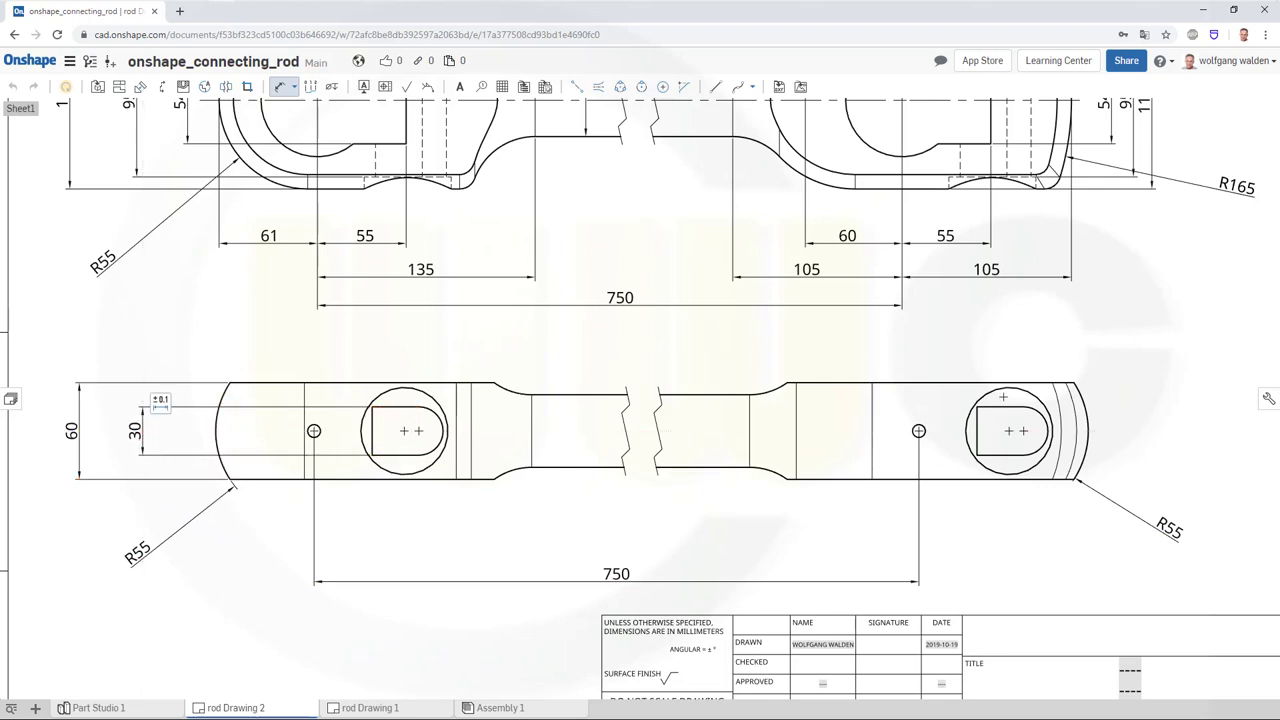
Step: Dimension the right end's 60 overall width and 30 slot width, placed right of the rod
{"action": "left_click", "coordinate": [986, 381]}
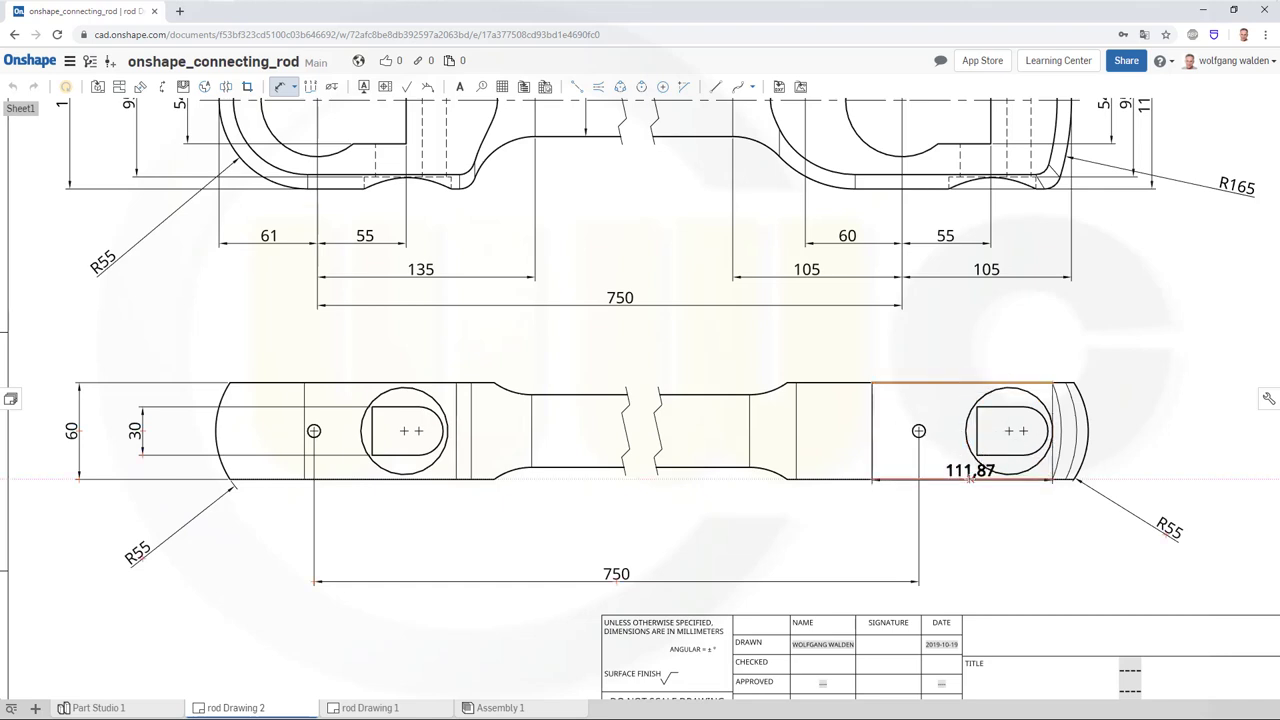
{"action": "left_click", "coordinate": [968, 480]}
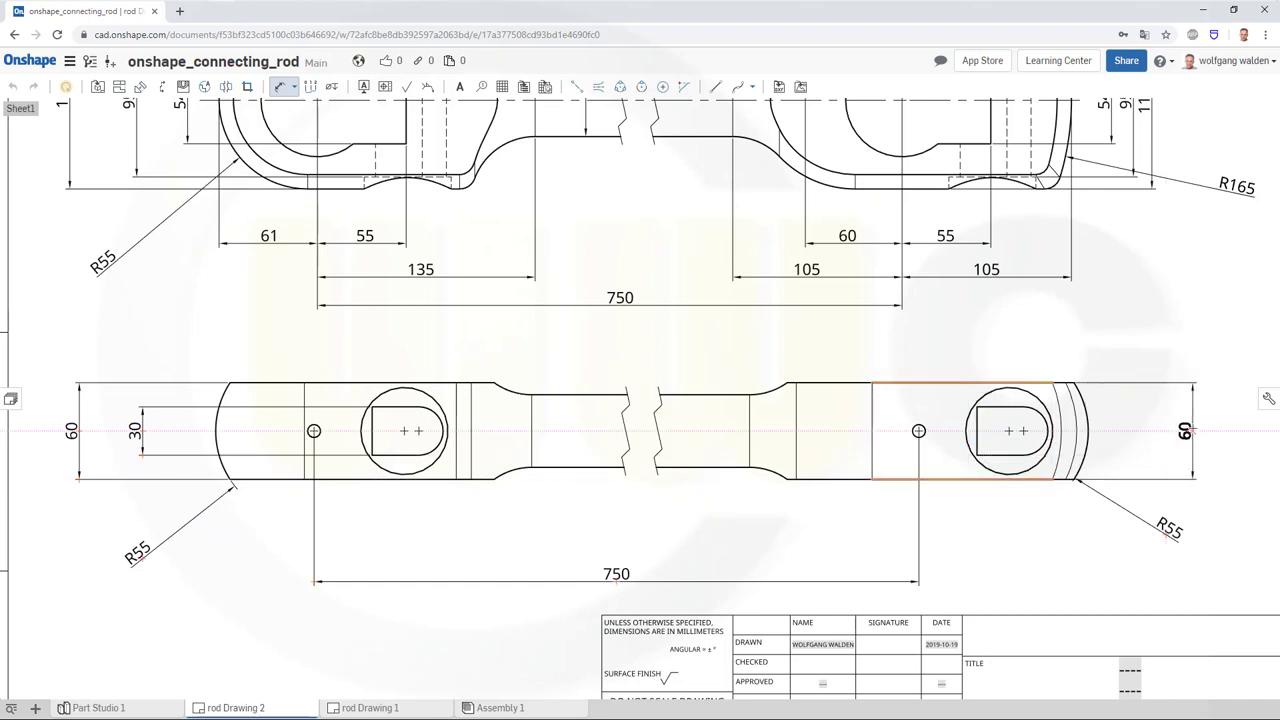
{"action": "left_click", "coordinate": [1163, 437]}
{"action": "left_click", "coordinate": [1000, 408]}
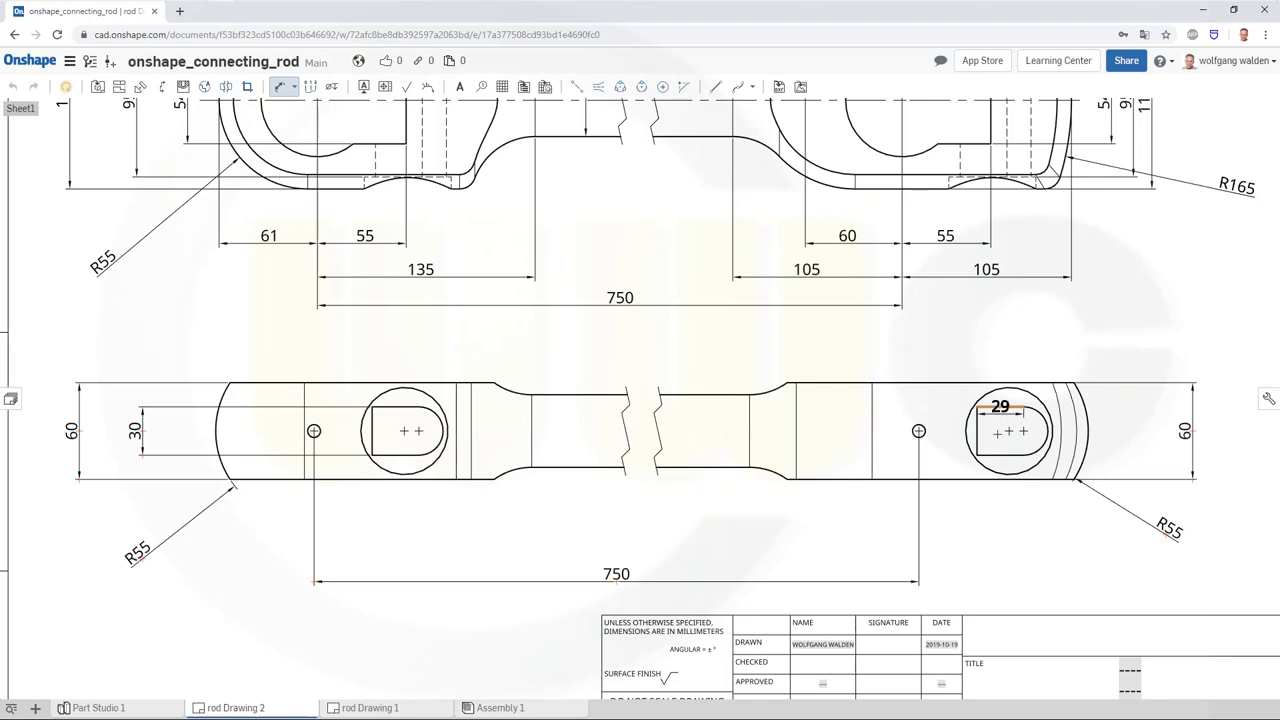
{"action": "left_click", "coordinate": [1000, 455]}
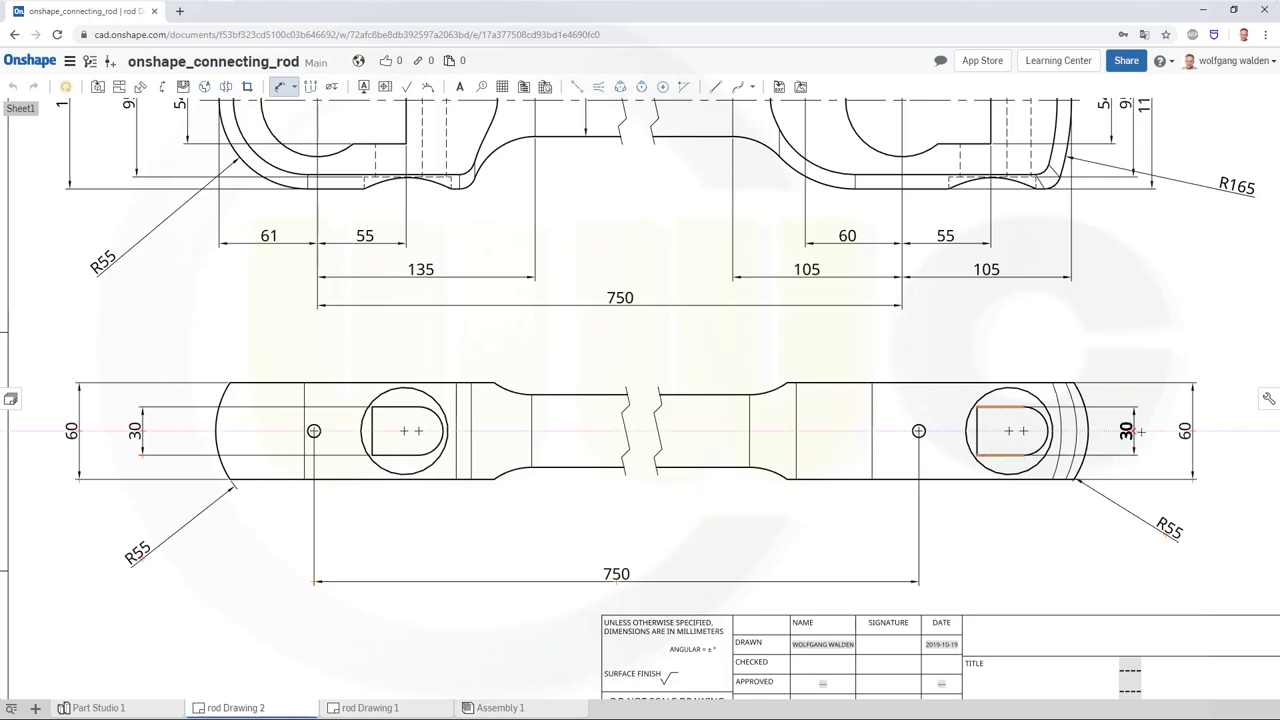
{"action": "left_click", "coordinate": [1159, 432]}
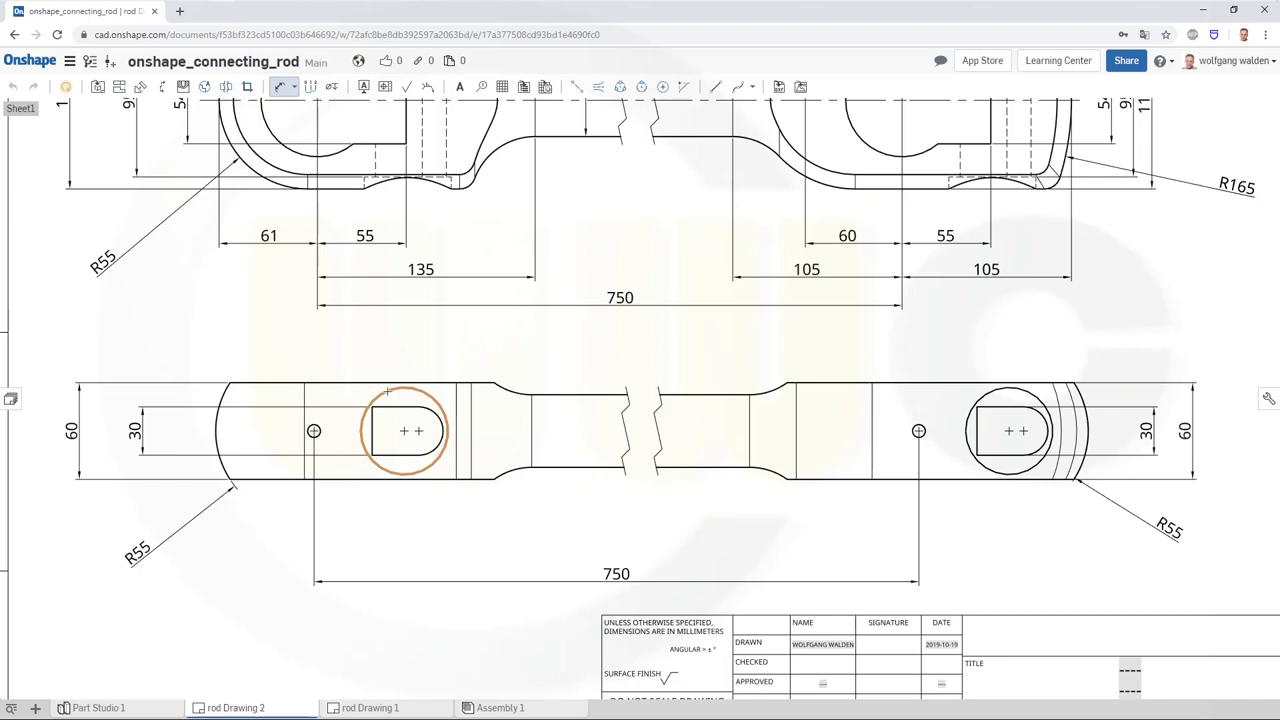
Step: Label the left and right eye circles Ø54 and the left and right small holes Ø8
{"action": "left_click", "coordinate": [388, 393]}
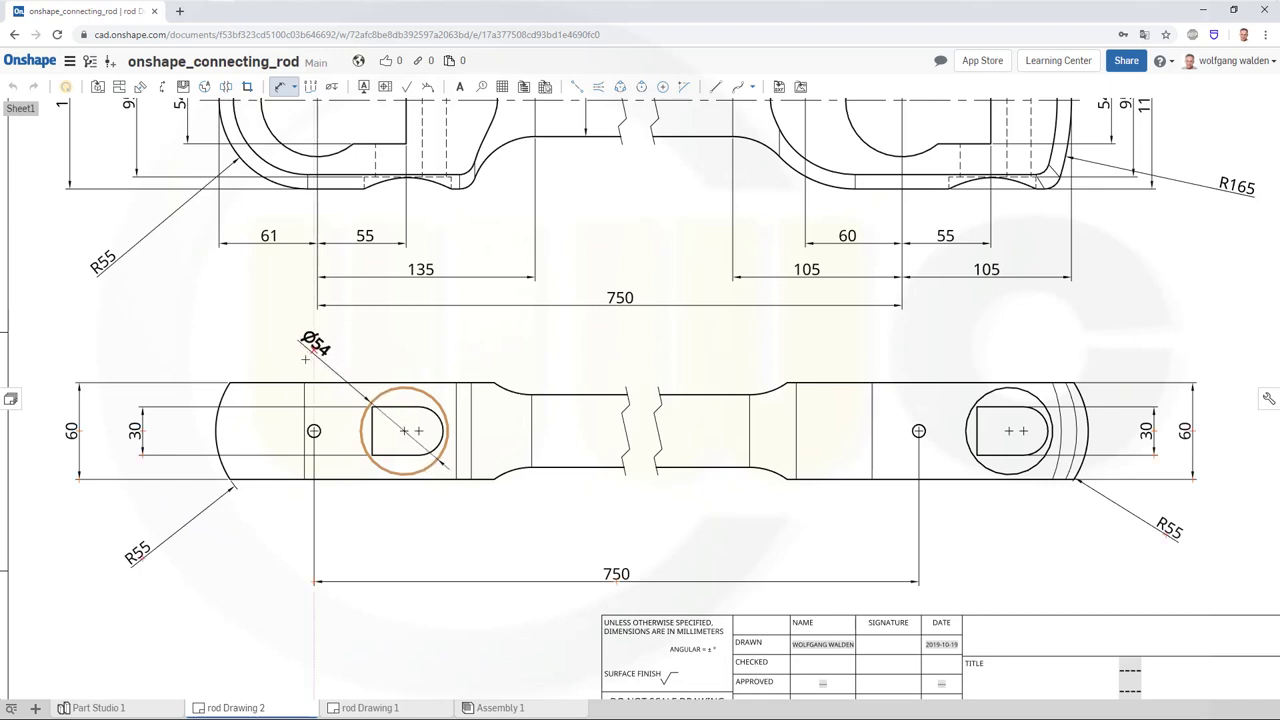
{"action": "left_click", "coordinate": [283, 349]}
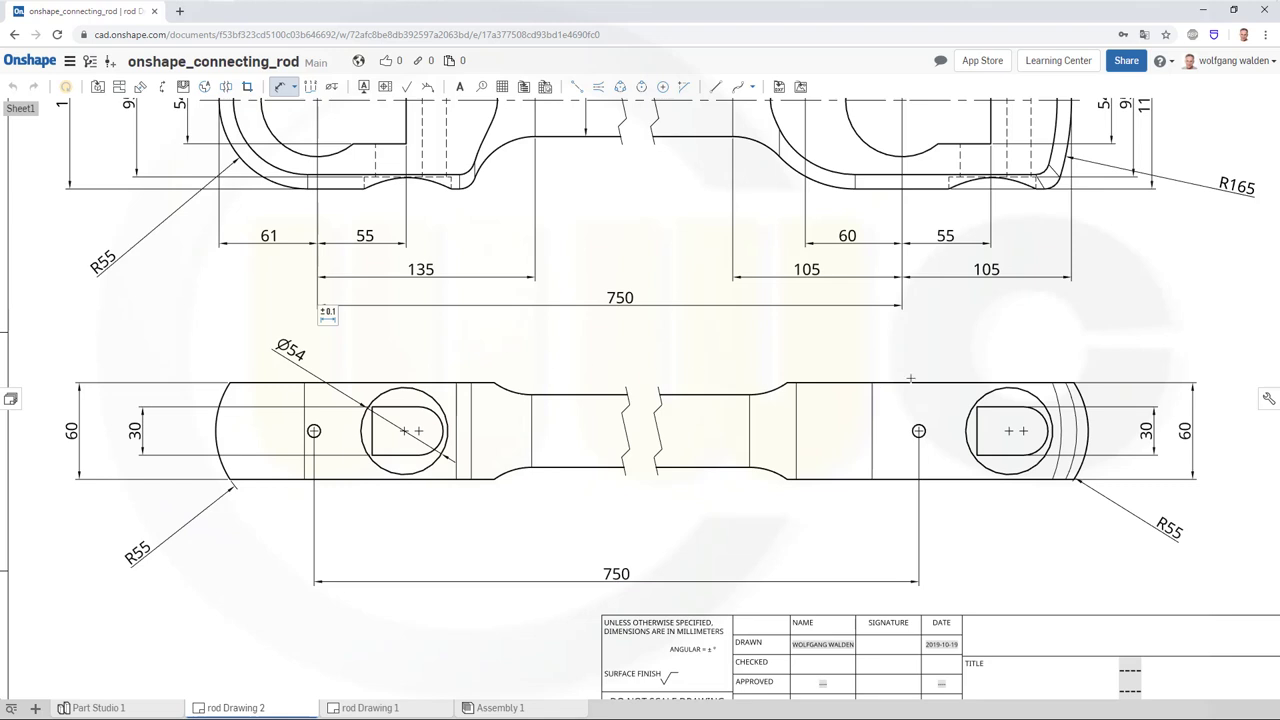
{"action": "left_click", "coordinate": [993, 393]}
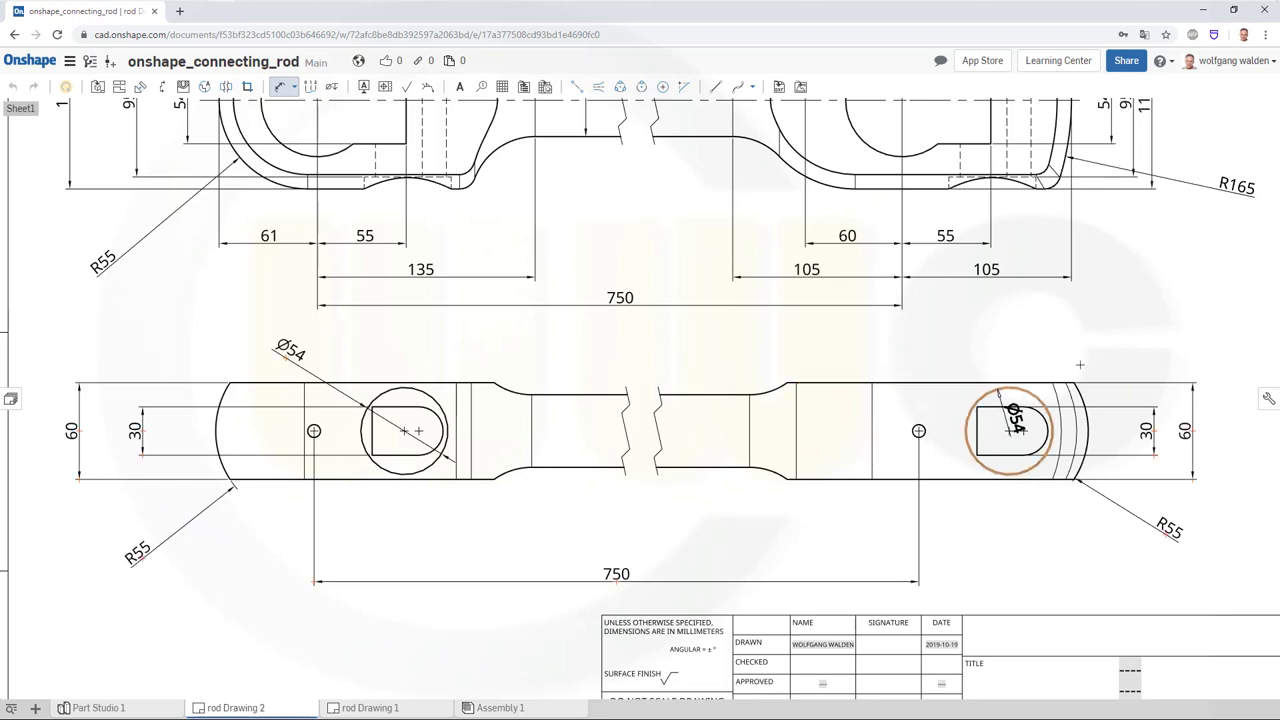
{"action": "left_click", "coordinate": [1085, 337]}
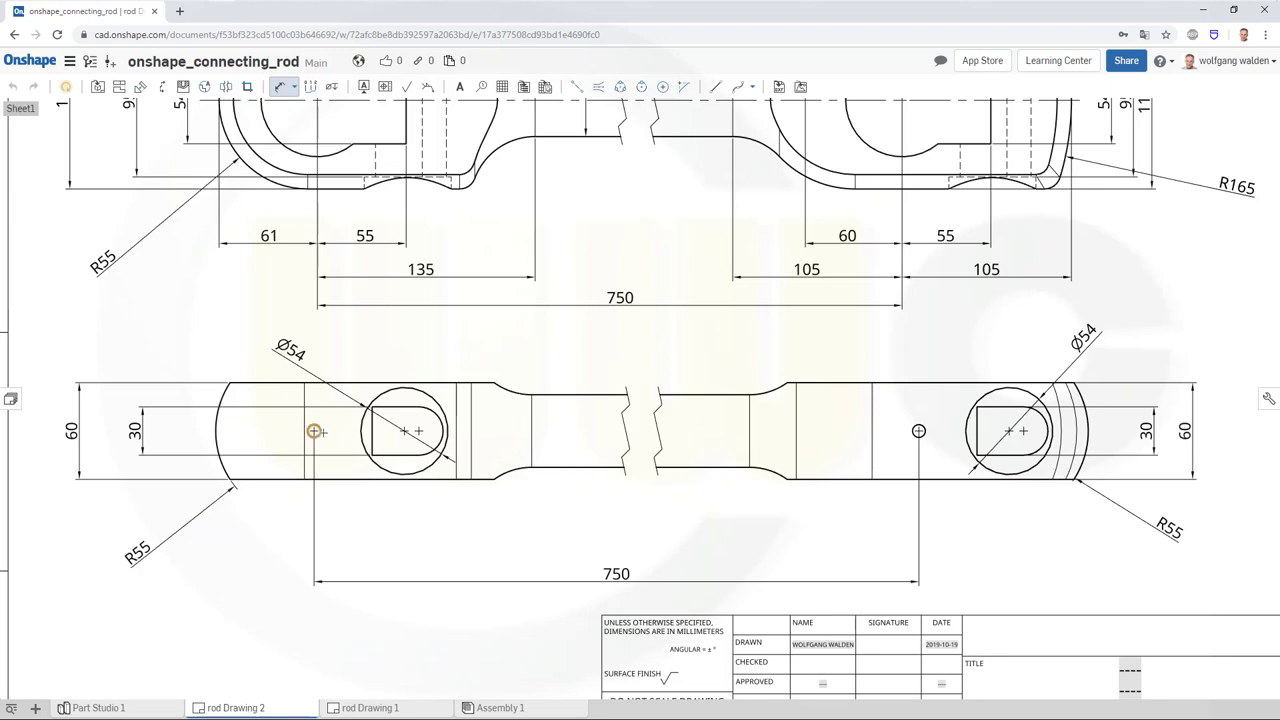
{"action": "left_click", "coordinate": [314, 430]}
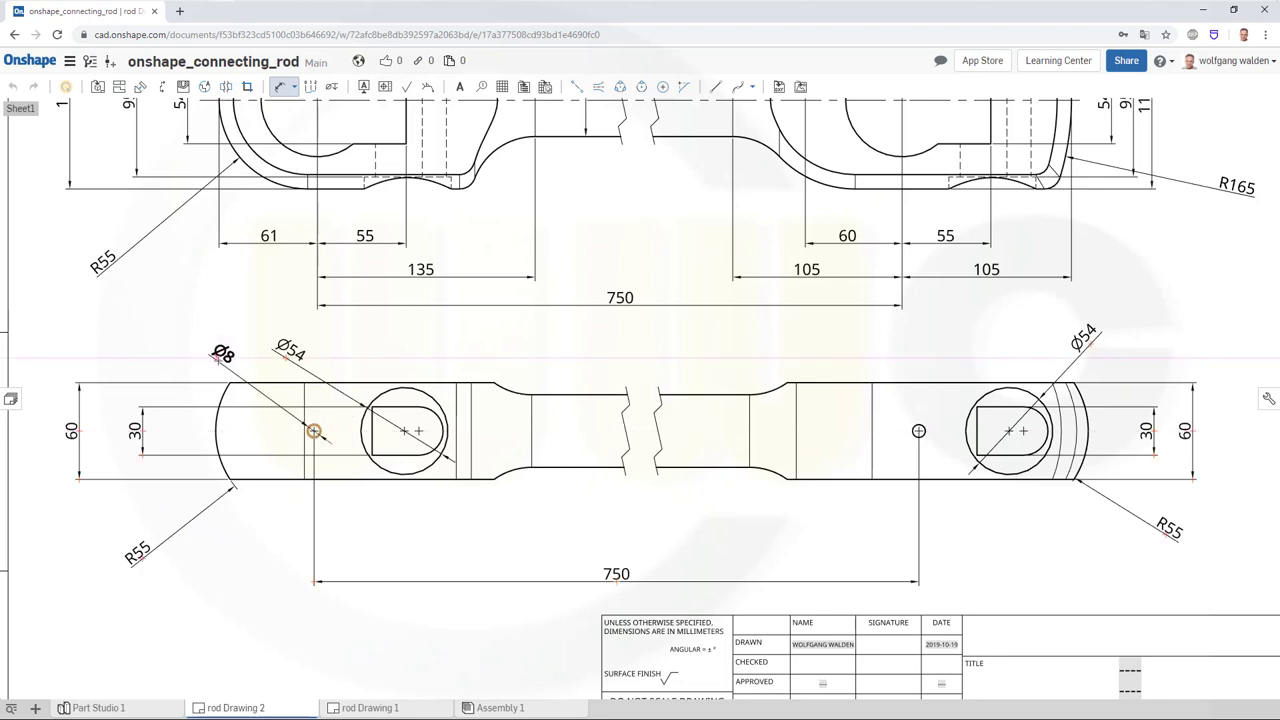
{"action": "left_click", "coordinate": [221, 350]}
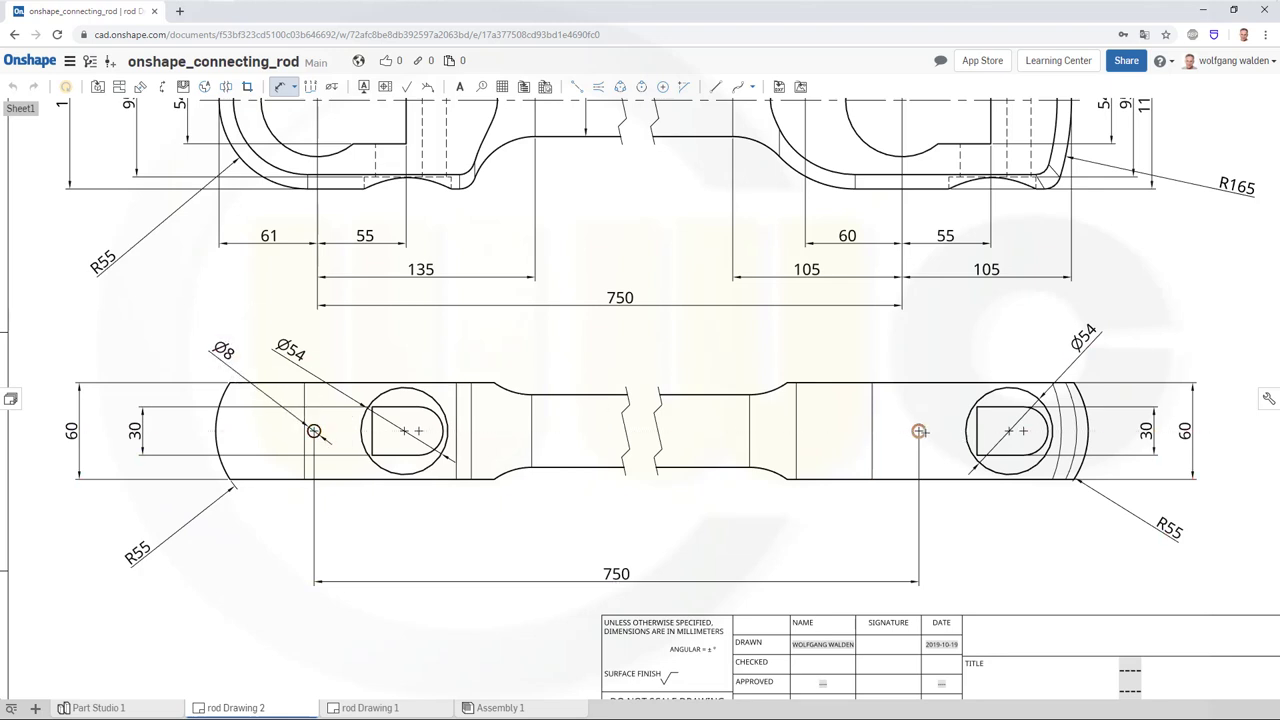
{"action": "left_click", "coordinate": [919, 431]}
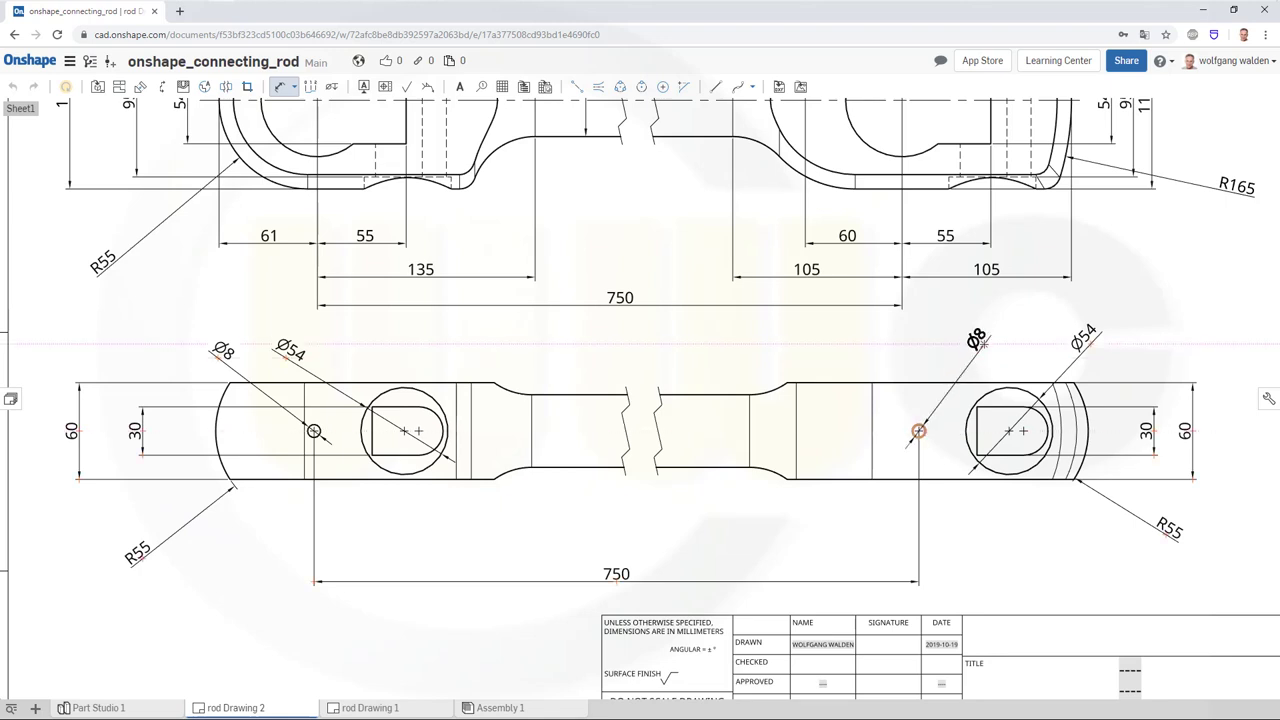
{"action": "left_click", "coordinate": [982, 342]}
Step: Add R15 radius dimensions to both slots' rounded ends, with the labels placed above each slot
{"action": "scroll", "coordinate": [432, 484], "scroll_direction": "up", "scroll_amount": 3}
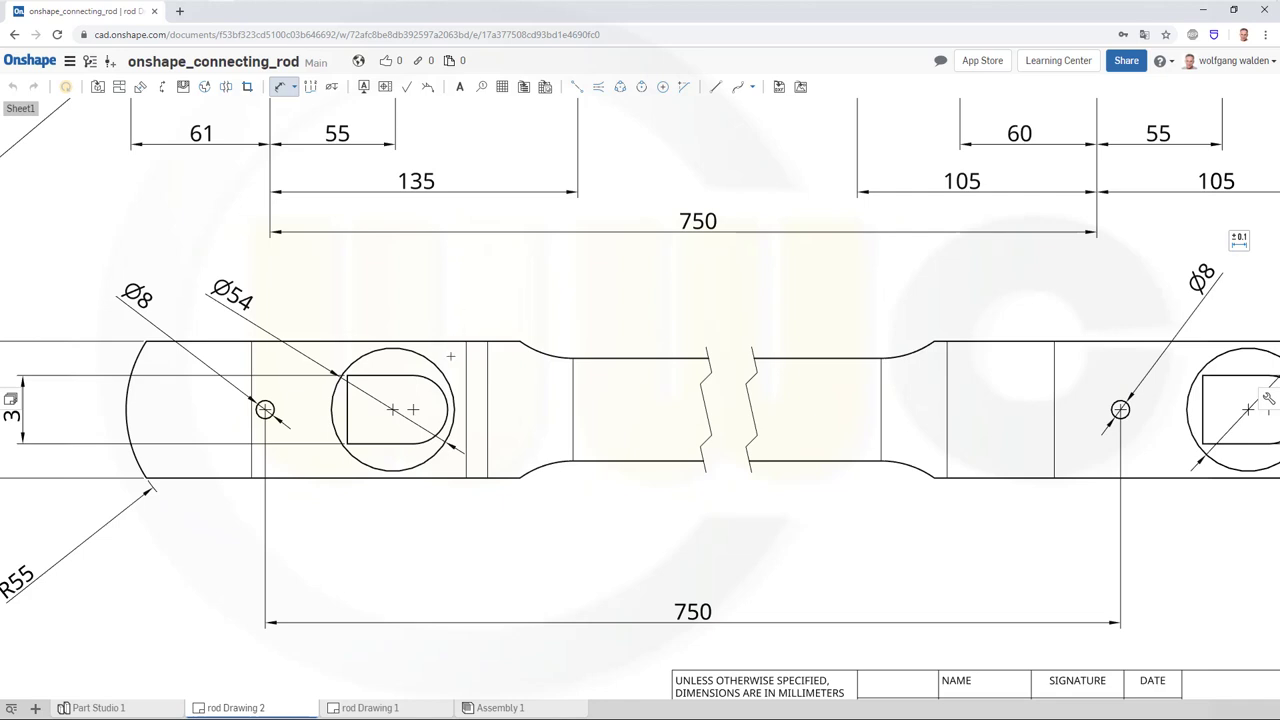
{"action": "left_click", "coordinate": [435, 387]}
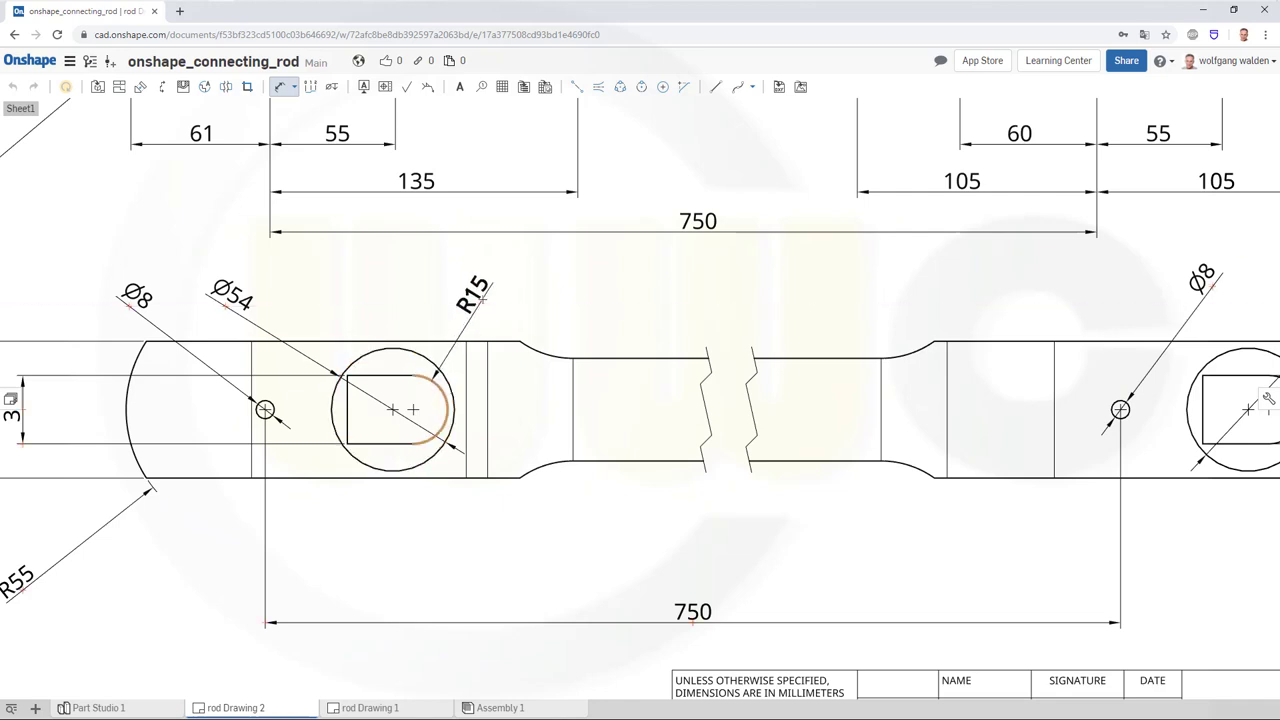
{"action": "left_click", "coordinate": [488, 284]}
{"action": "middle_click_drag", "start_coordinate": [1110, 511], "coordinate": [953, 521]}
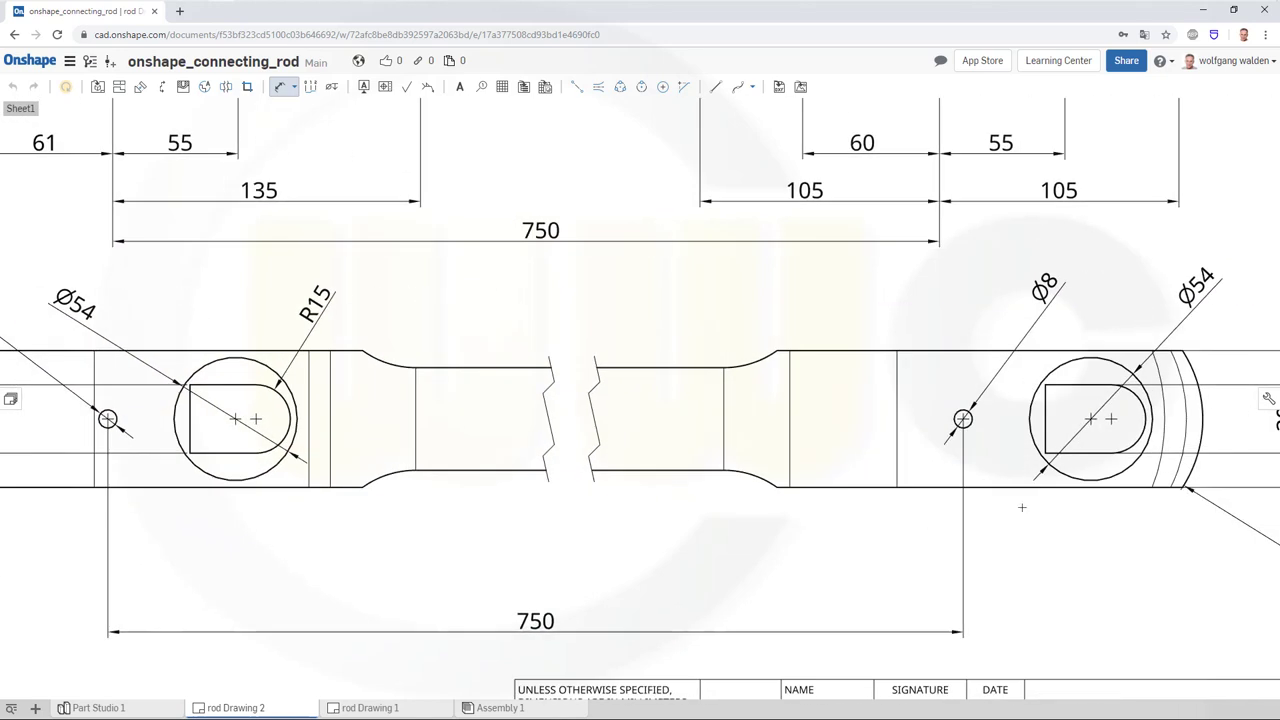
{"action": "left_click", "coordinate": [1134, 396]}
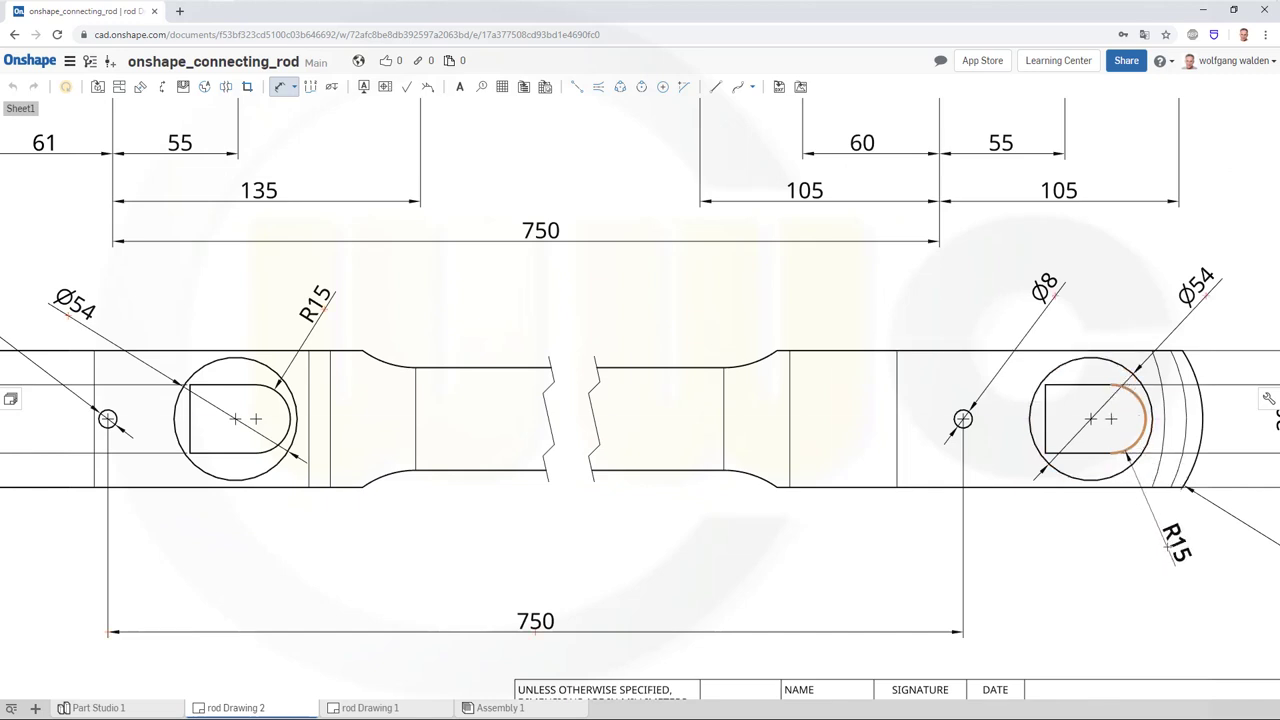
{"action": "left_click", "coordinate": [1120, 312]}
{"action": "left_click_drag", "start_coordinate": [1138, 318], "coordinate": [1255, 315]}
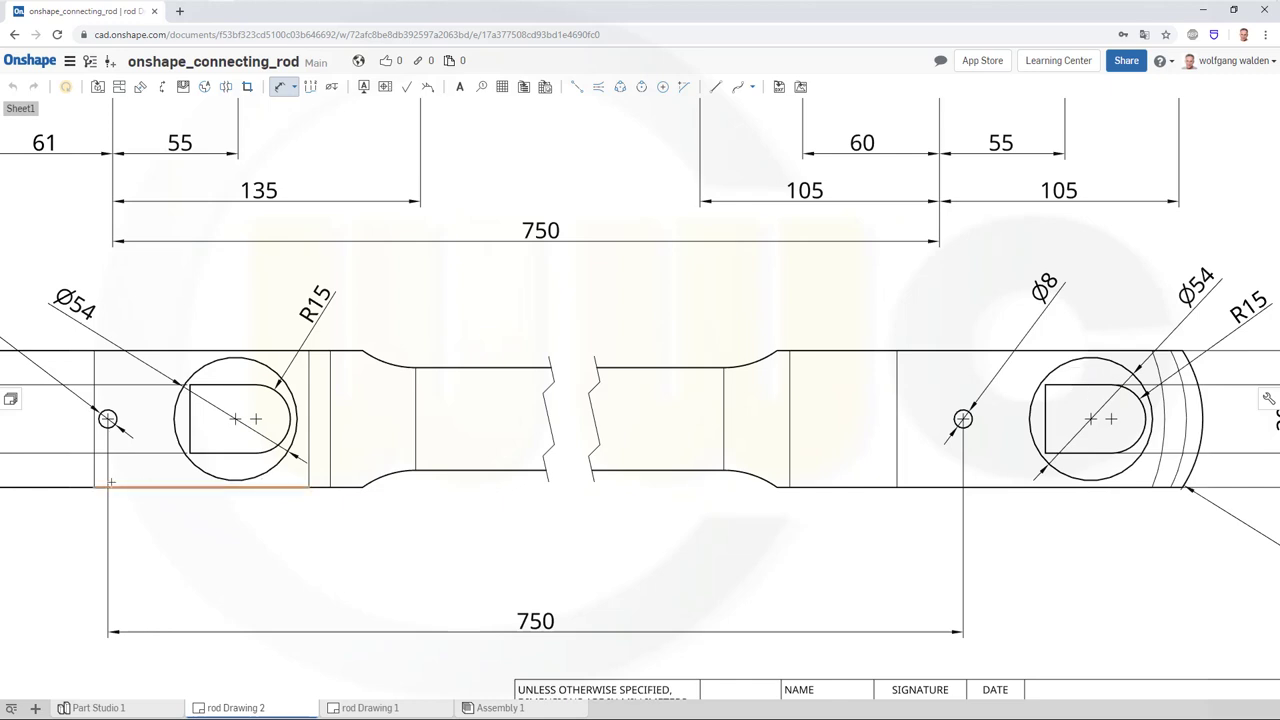
Step: Dimension 56 from each small Ø8 hole to its Ø54 circle centre, below both slots
{"action": "left_click", "coordinate": [107, 418]}
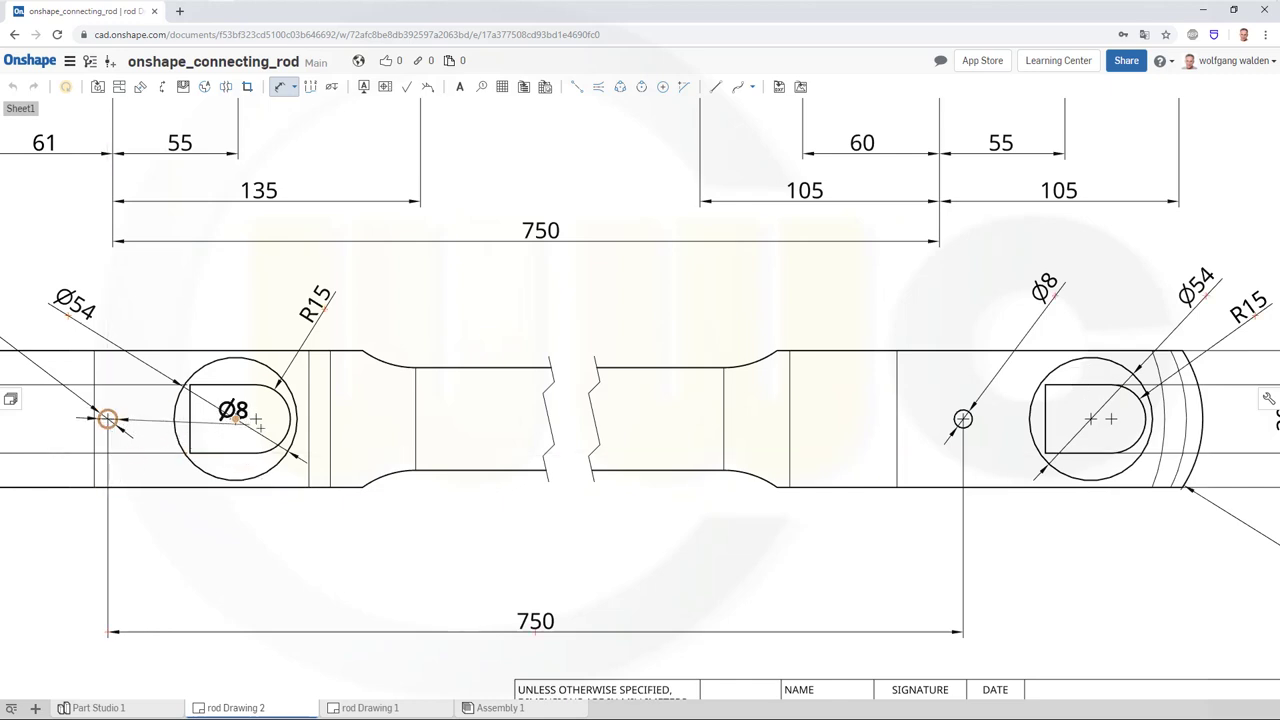
{"action": "left_click", "coordinate": [294, 400]}
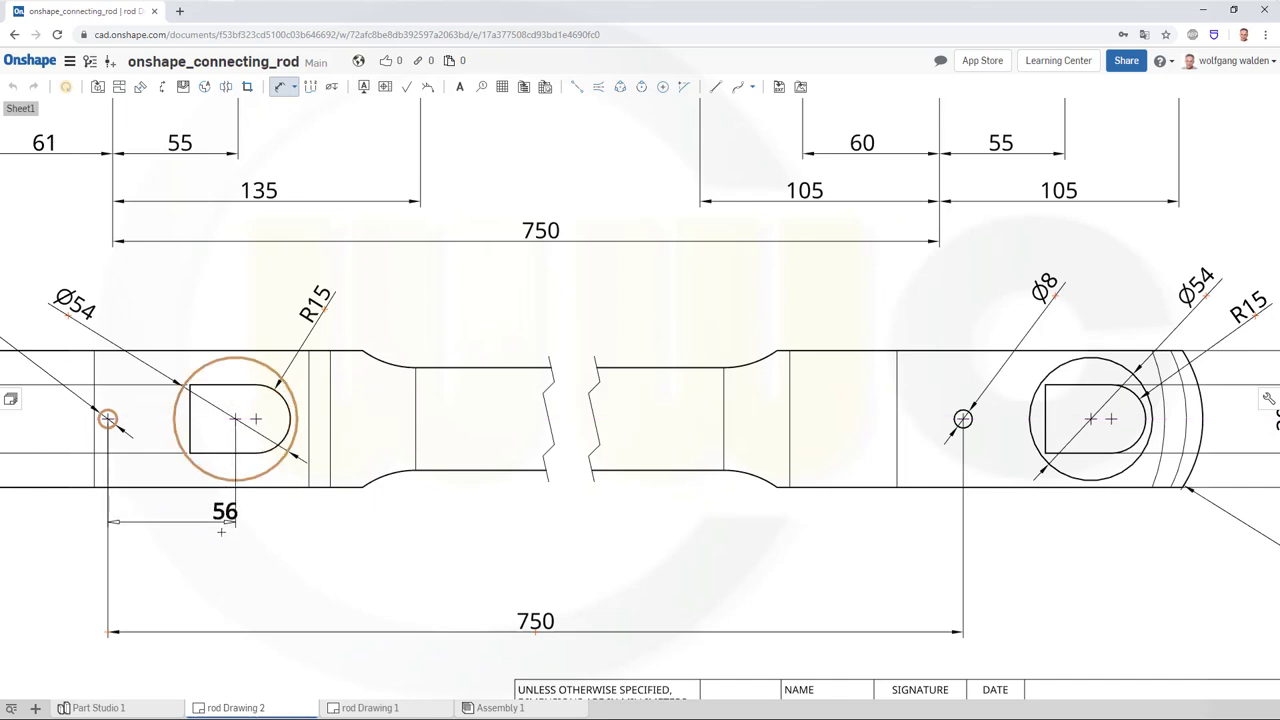
{"action": "left_click", "coordinate": [175, 585]}
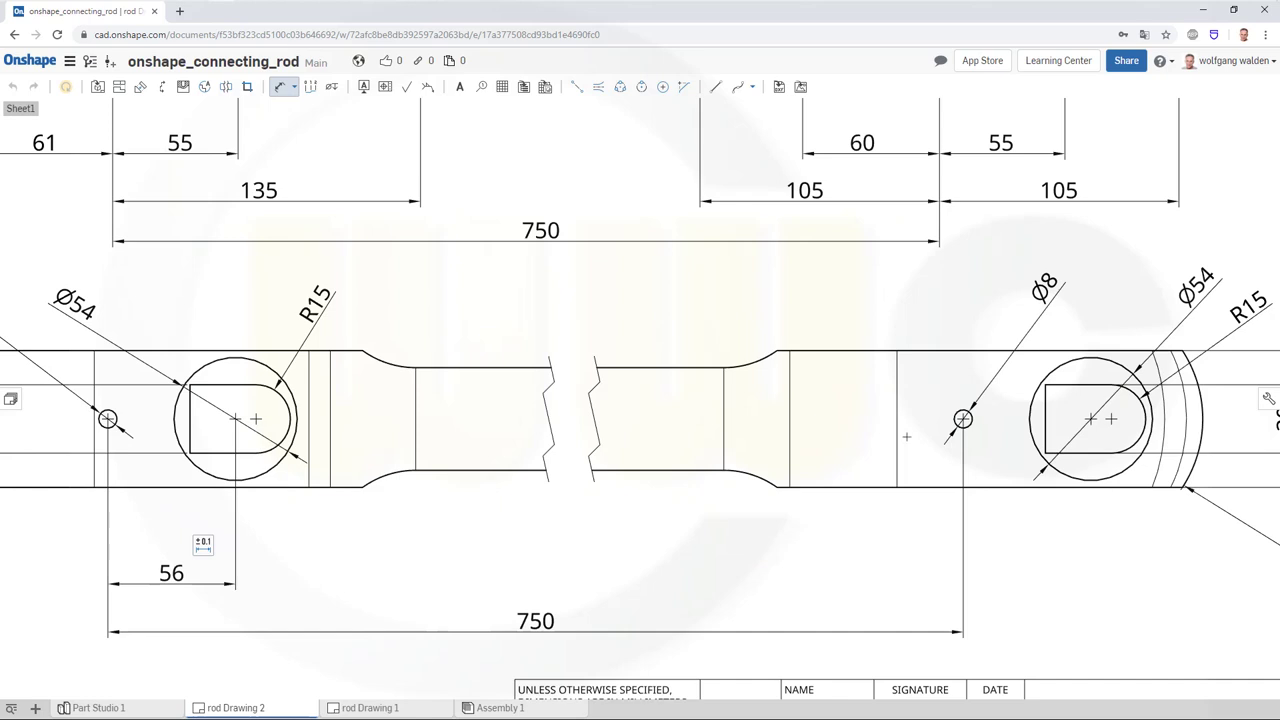
{"action": "left_click", "coordinate": [963, 419]}
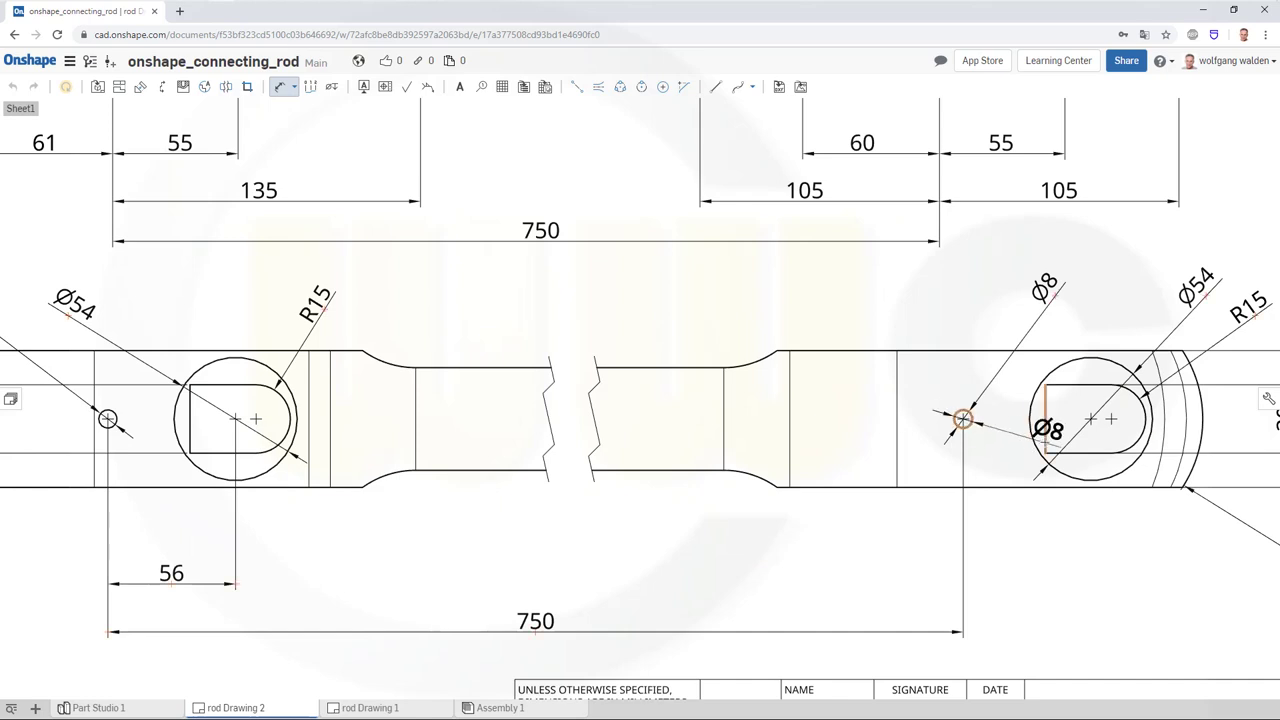
{"action": "left_click", "coordinate": [1033, 443]}
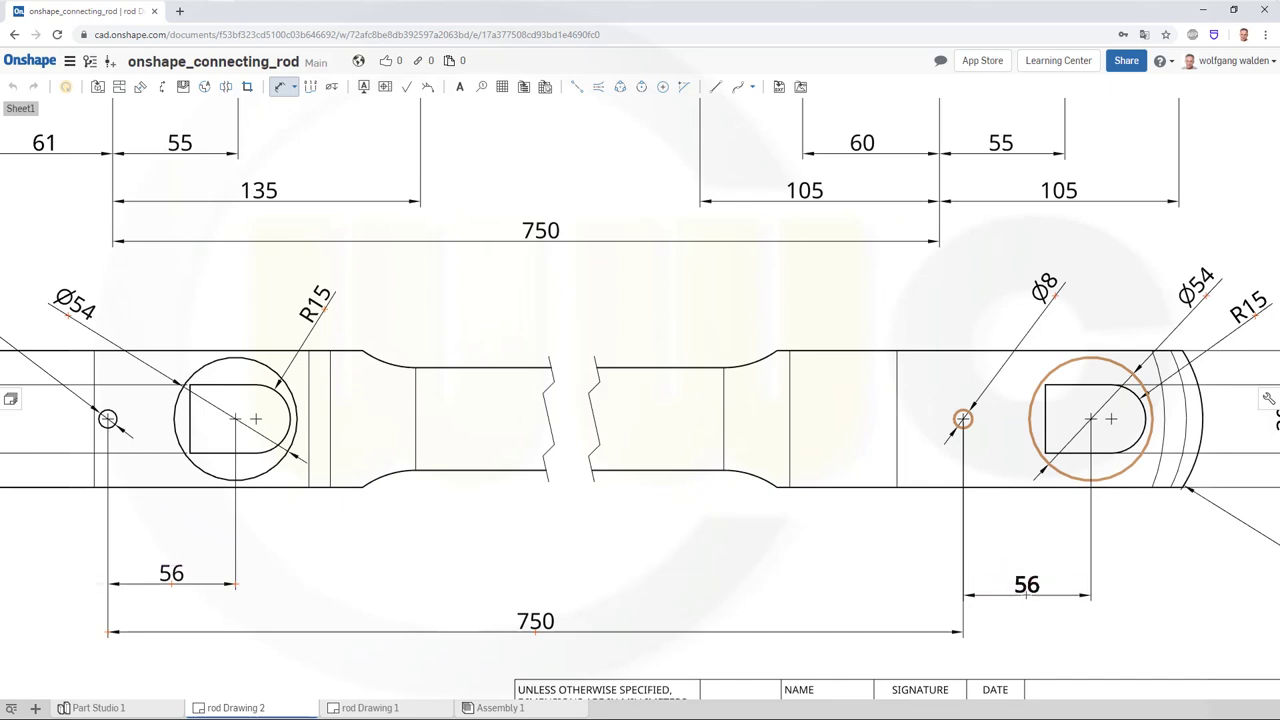
{"action": "left_click", "coordinate": [1026, 587]}
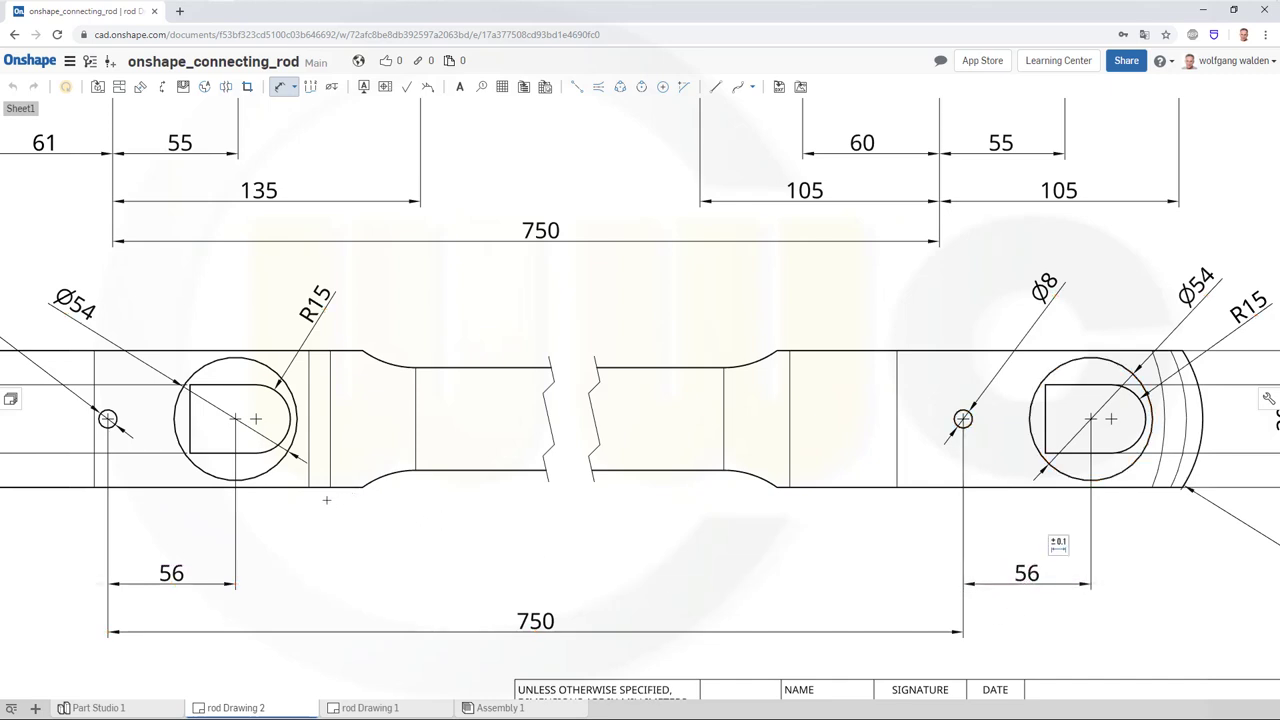
Step: Add 20 dimensions from each slot's straight left edge to the circle centre
{"action": "left_click", "coordinate": [190, 424]}
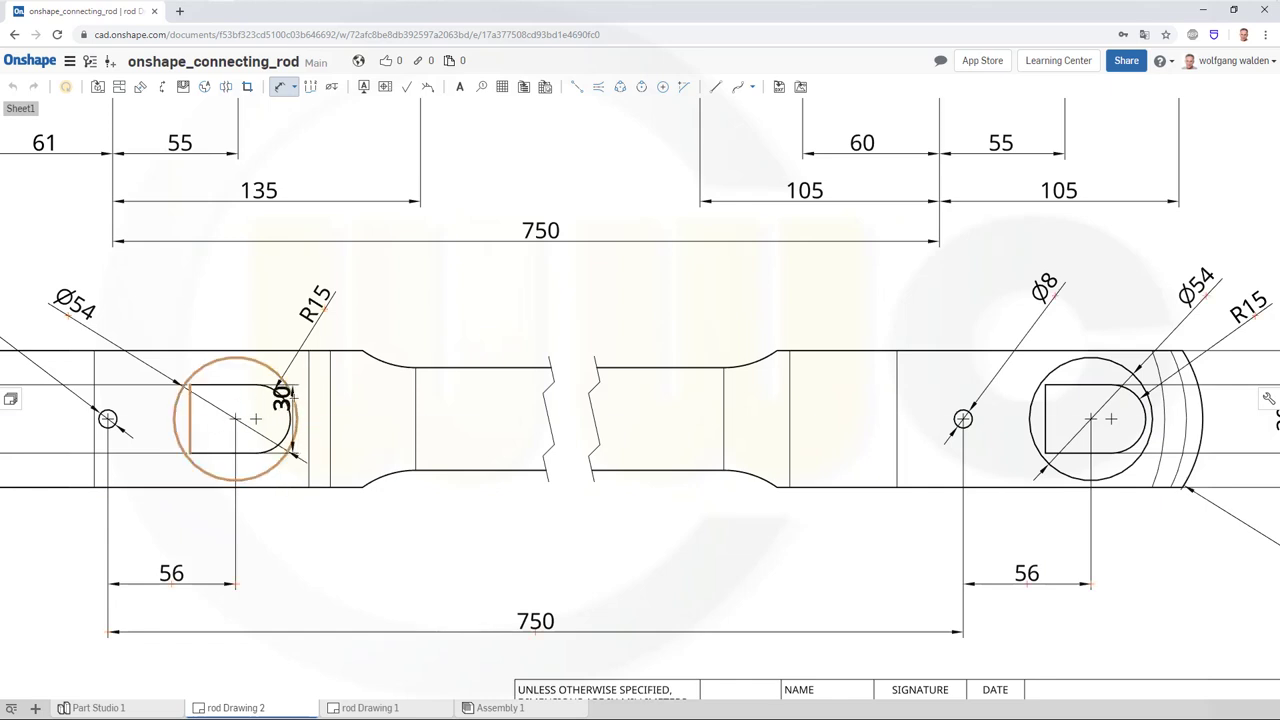
{"action": "left_click", "coordinate": [293, 398]}
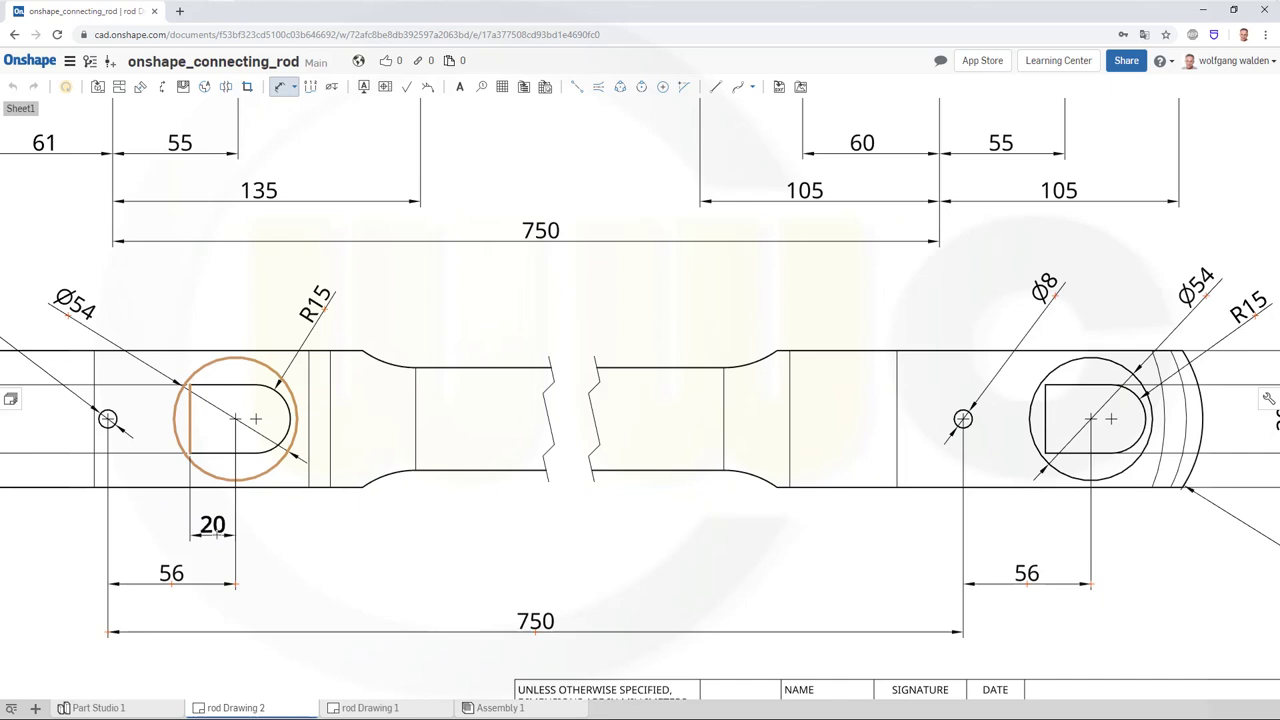
{"action": "left_click", "coordinate": [215, 530]}
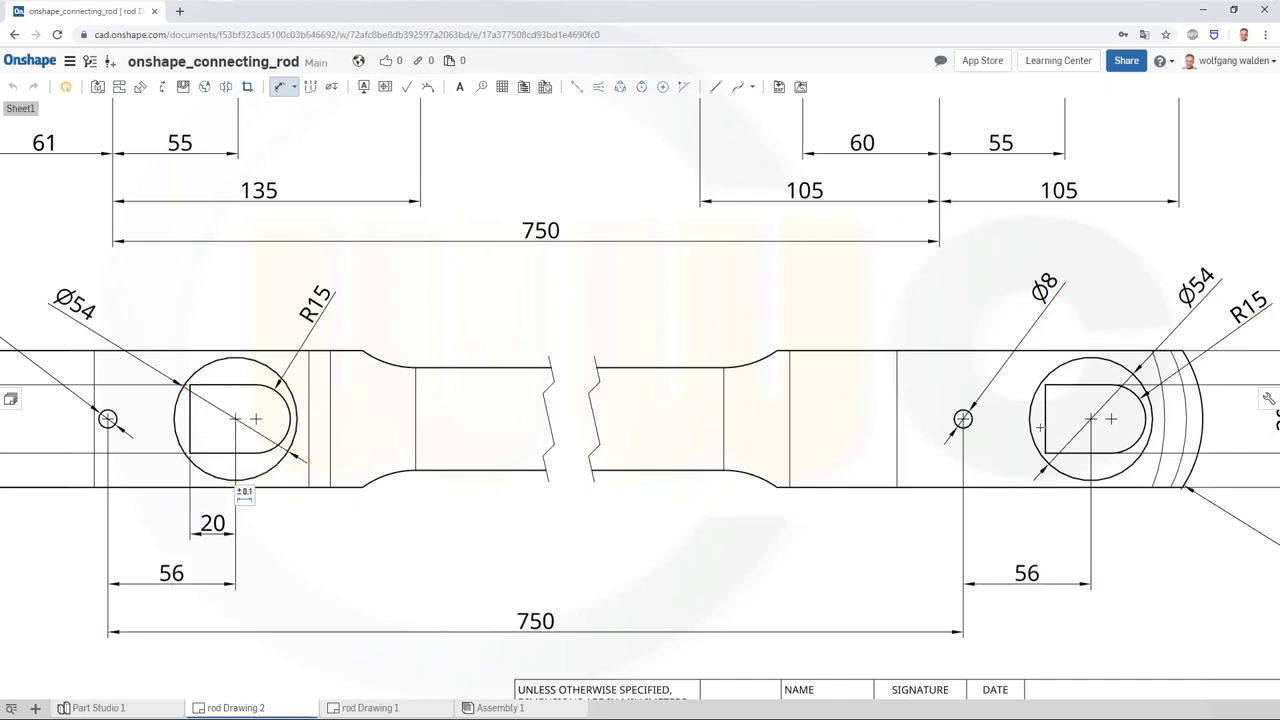
{"action": "left_click", "coordinate": [1045, 420]}
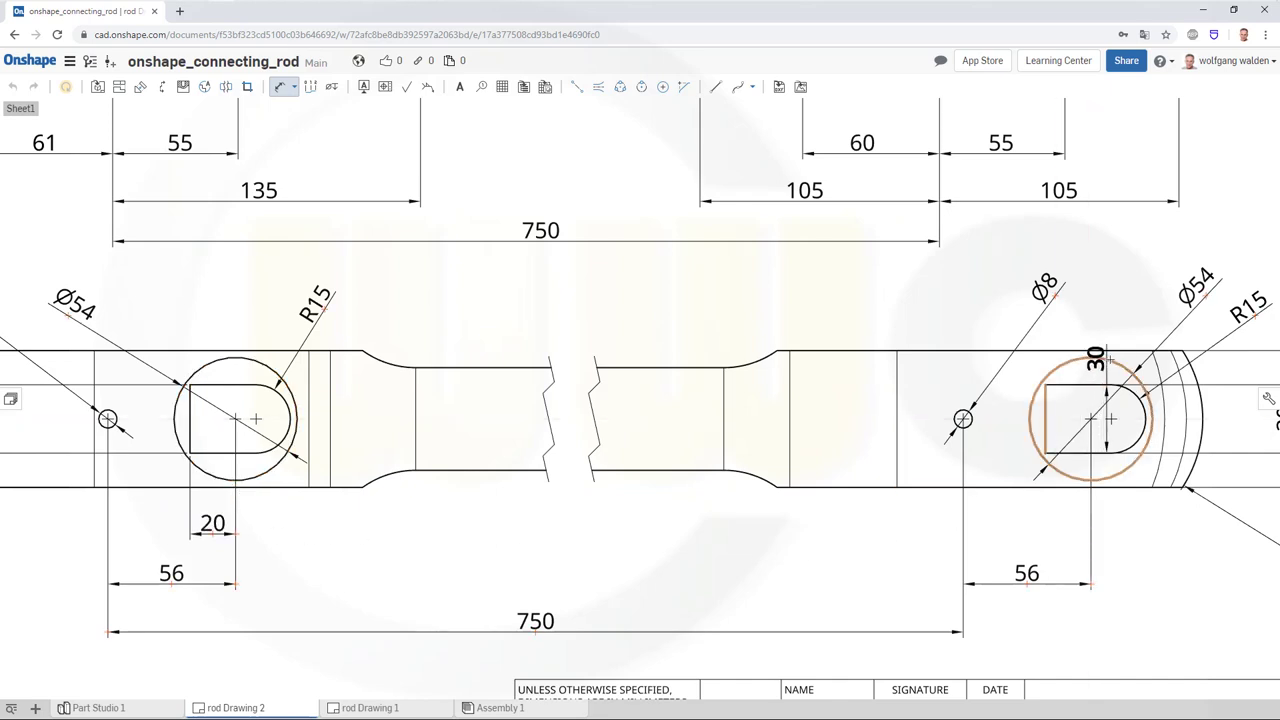
{"action": "left_click", "coordinate": [1090, 358]}
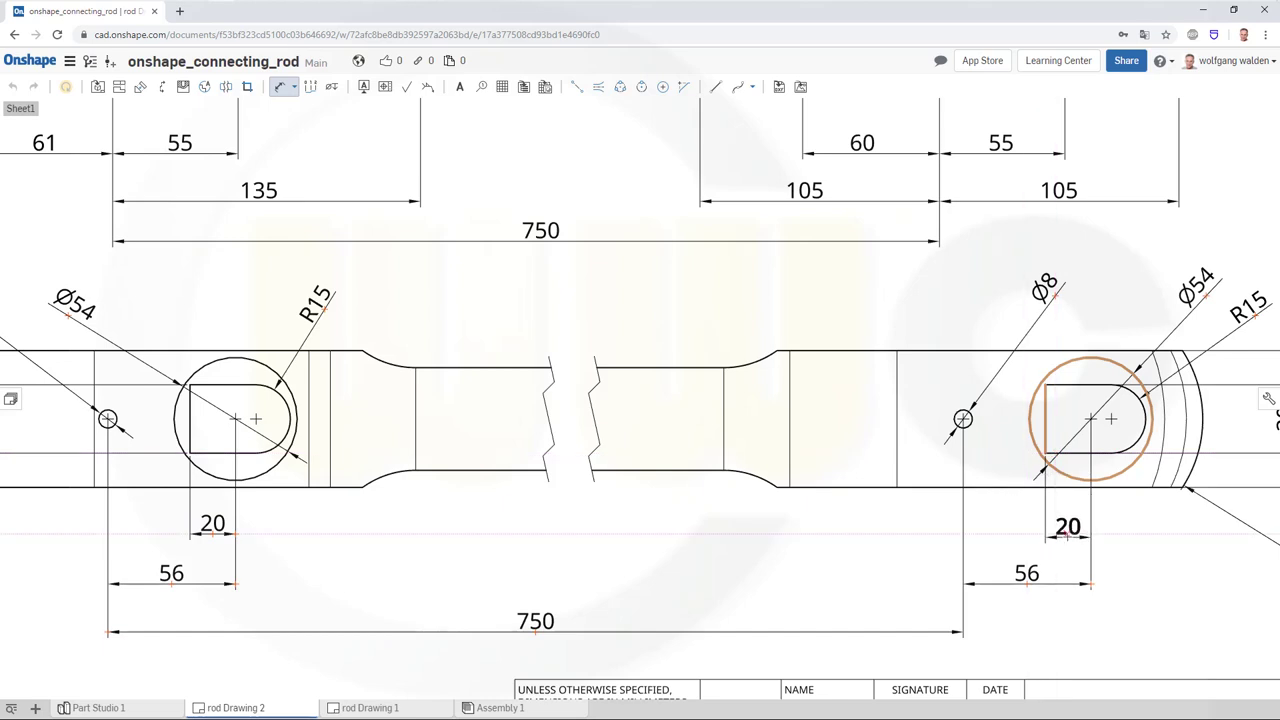
{"action": "left_click", "coordinate": [1060, 533]}
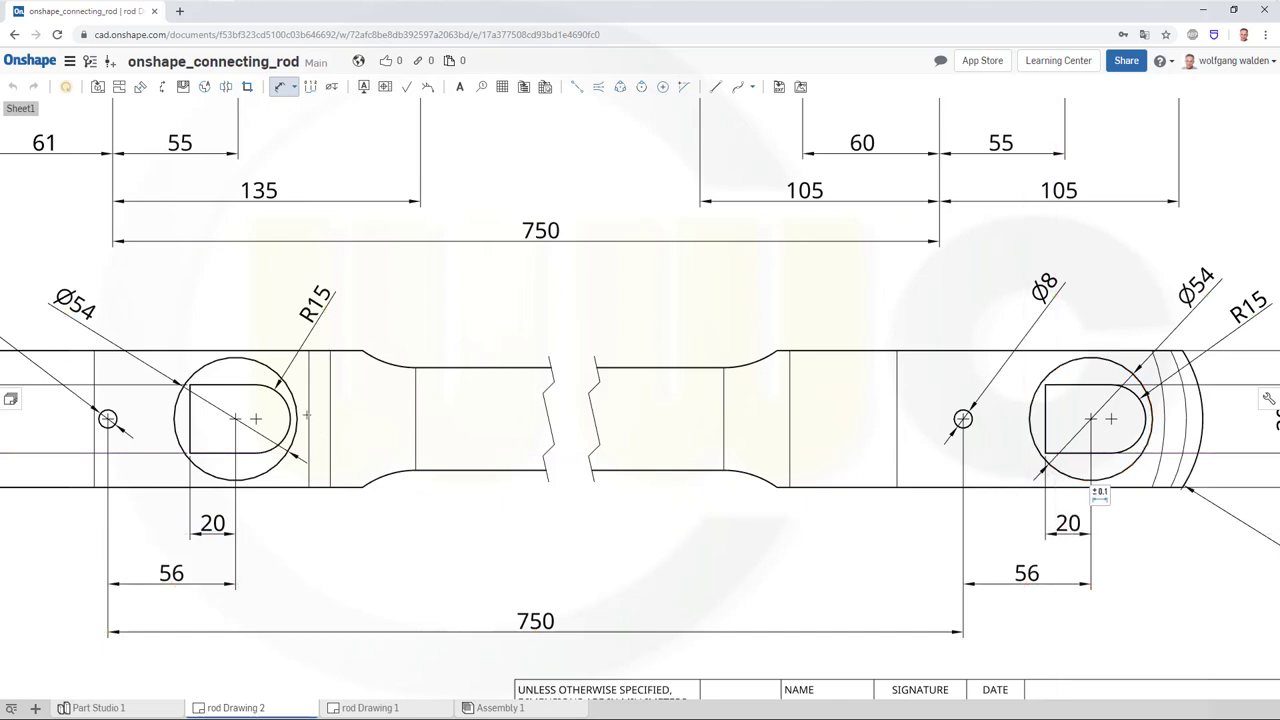
Step: Add 9 dimensions between each slot's arc centre and the Ø54 circle centre
{"action": "left_click", "coordinate": [292, 410]}
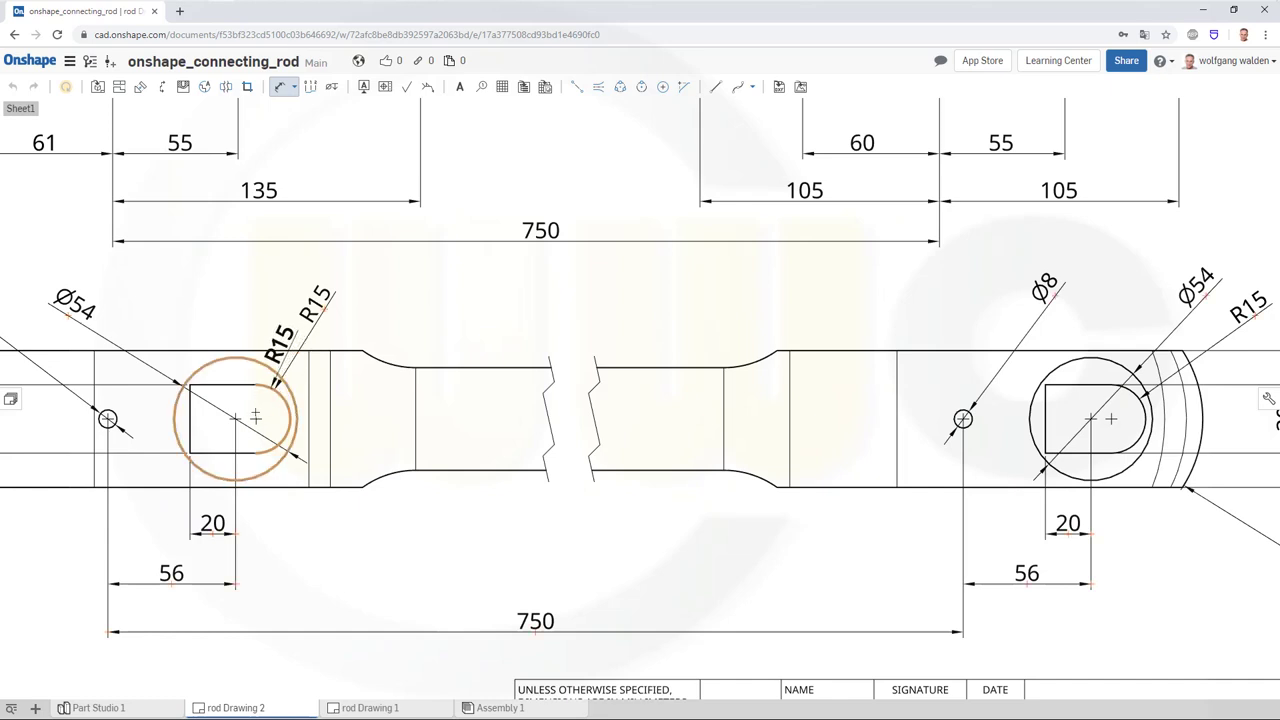
{"action": "left_click", "coordinate": [256, 416]}
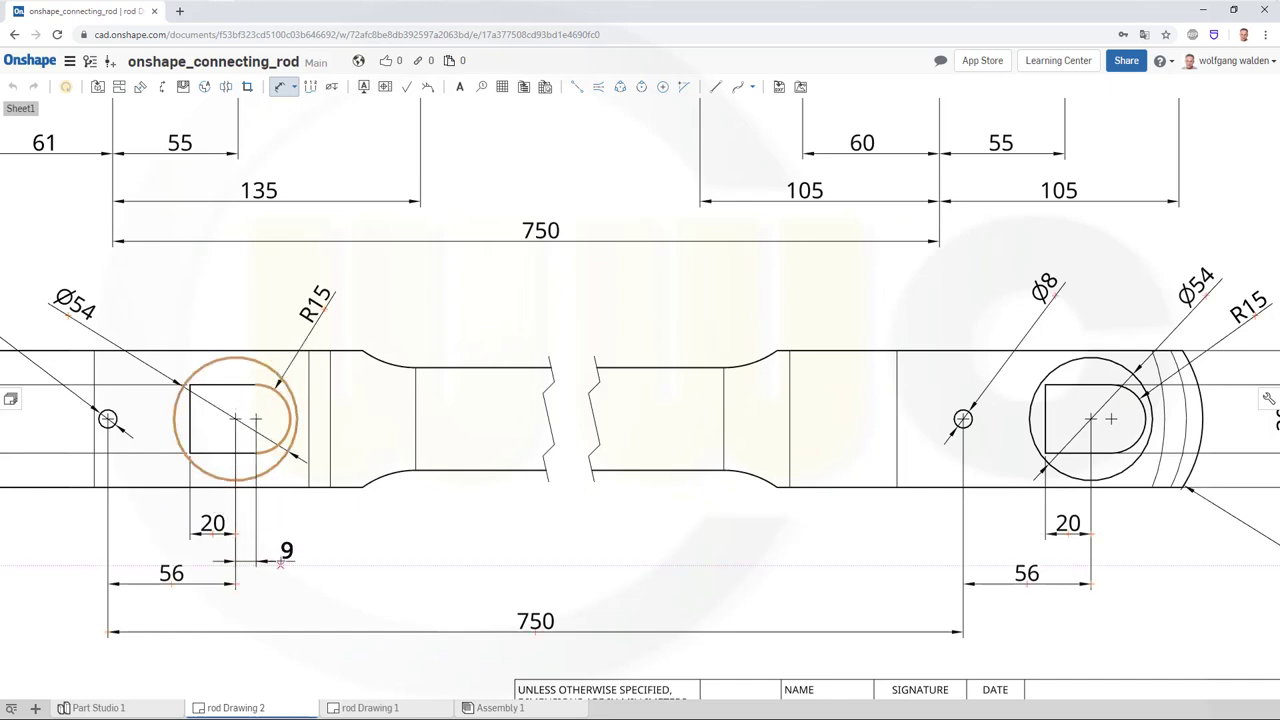
{"action": "left_click", "coordinate": [280, 560]}
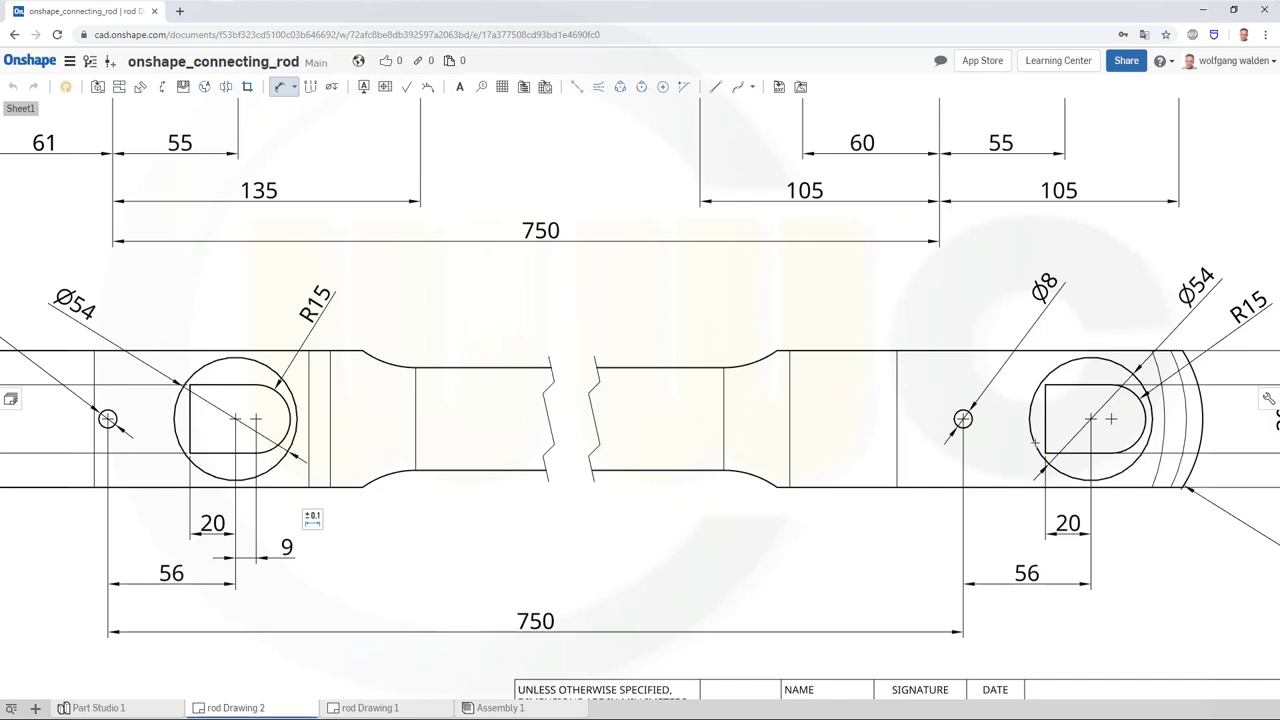
{"action": "left_click", "coordinate": [1150, 400]}
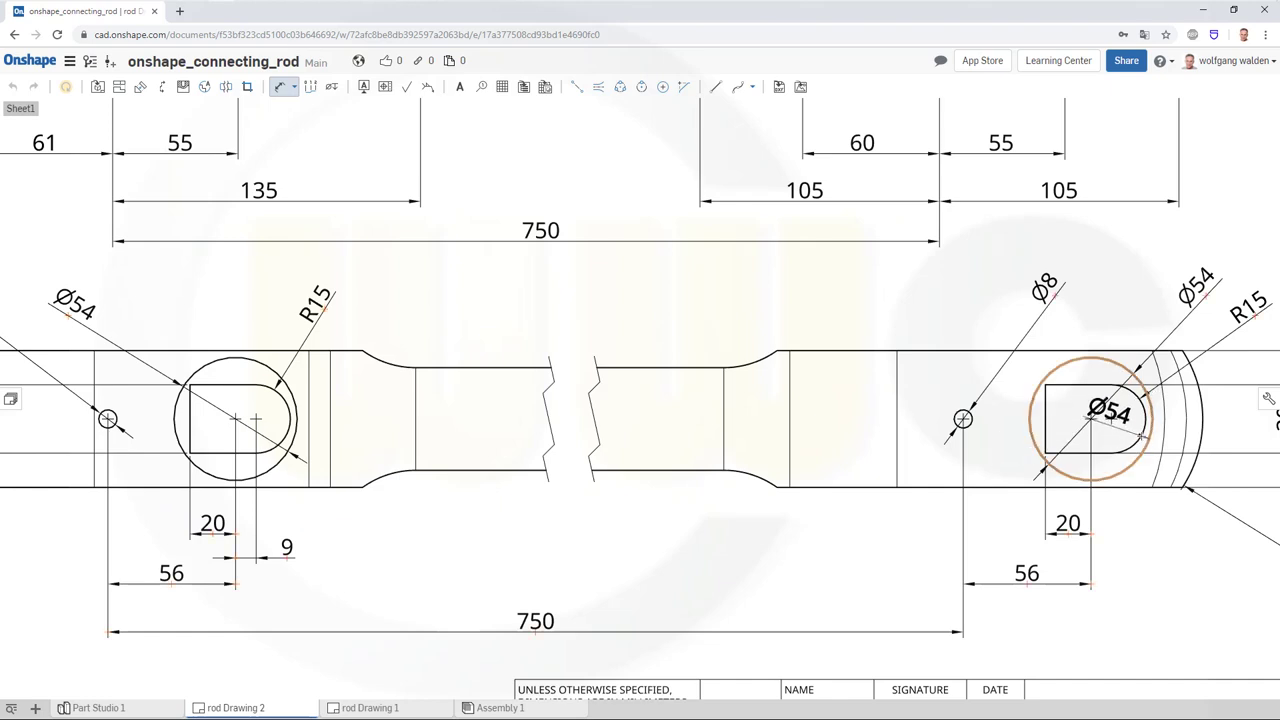
{"action": "left_click", "coordinate": [1111, 418]}
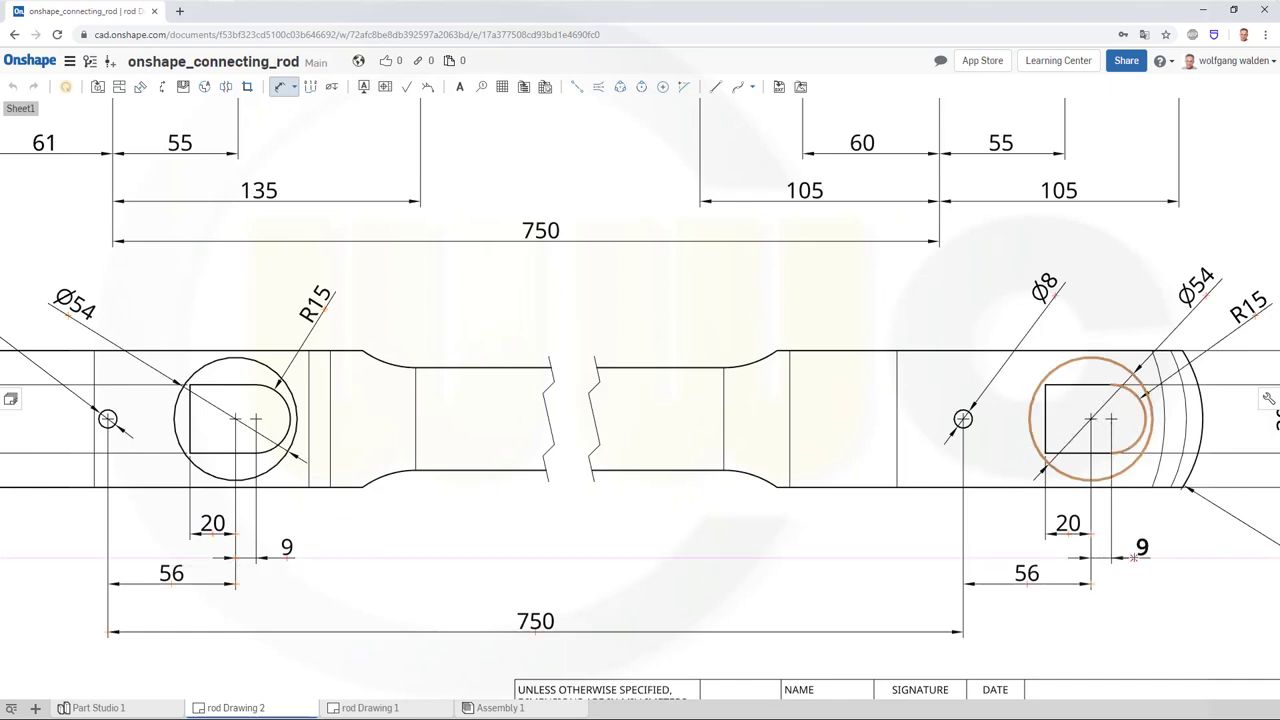
{"action": "left_click", "coordinate": [1133, 557]}
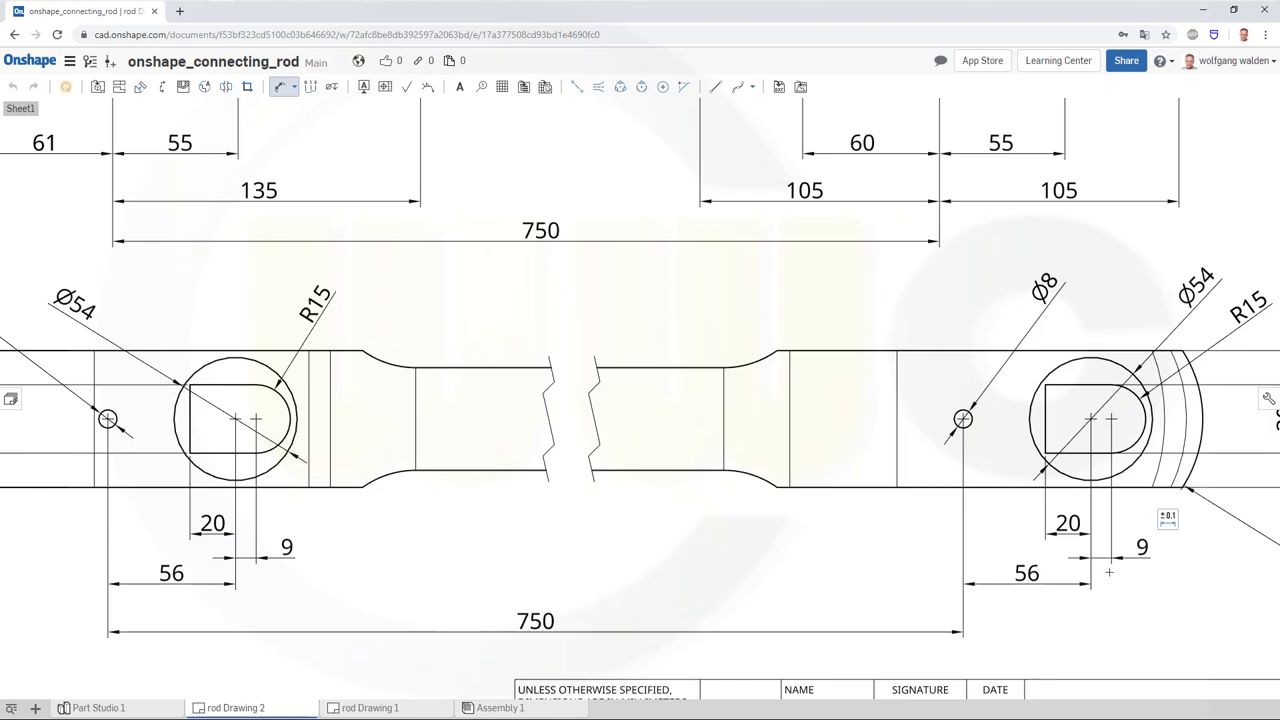
Step: Zoom out until the full A3 sheet with both dimensioned rod views is visible
{"action": "scroll", "coordinate": [1095, 564], "scroll_direction": "down", "scroll_amount": 2}
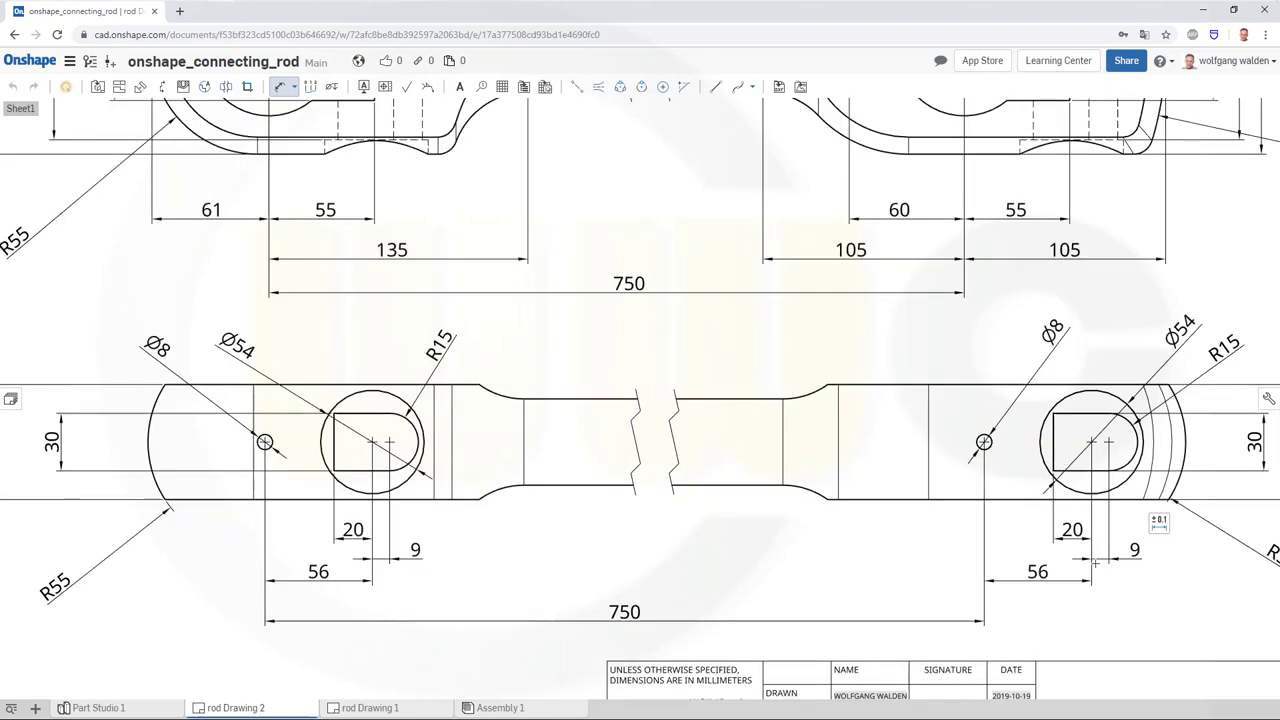
{"action": "scroll", "coordinate": [1078, 536], "scroll_direction": "down", "scroll_amount": 2}
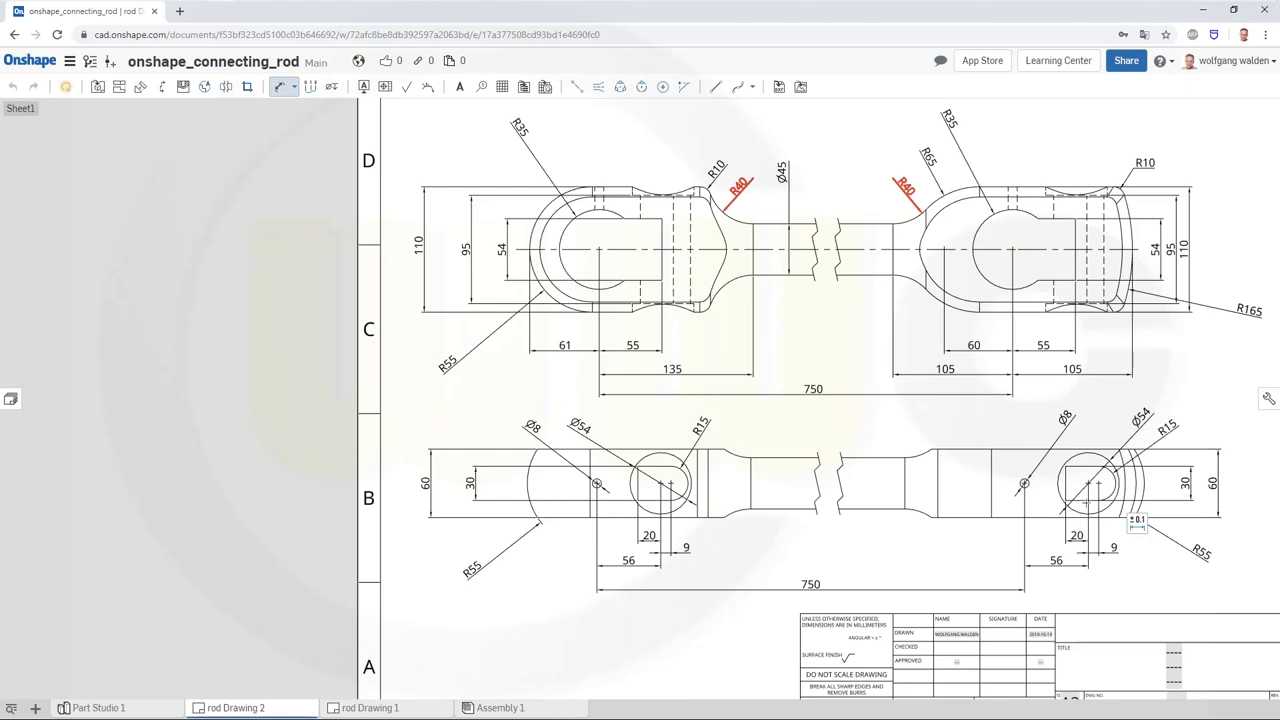
{"action": "scroll", "coordinate": [921, 397], "scroll_direction": "down", "scroll_amount": 2}
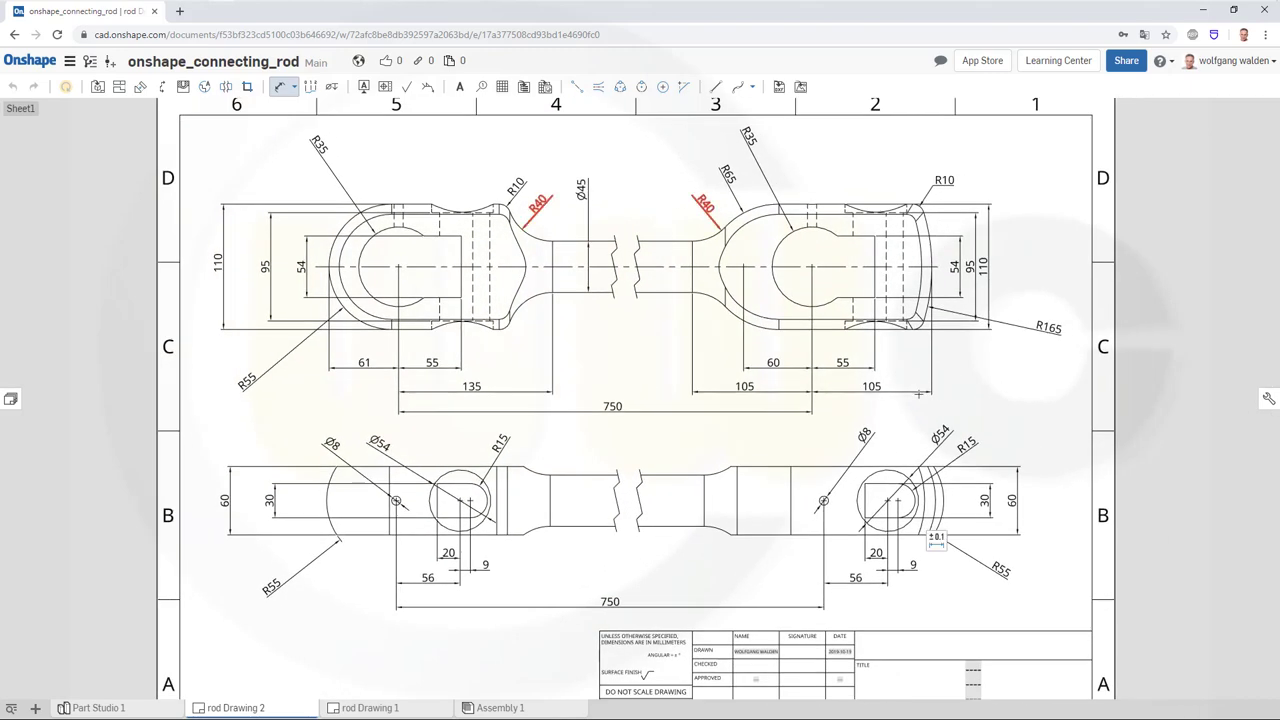